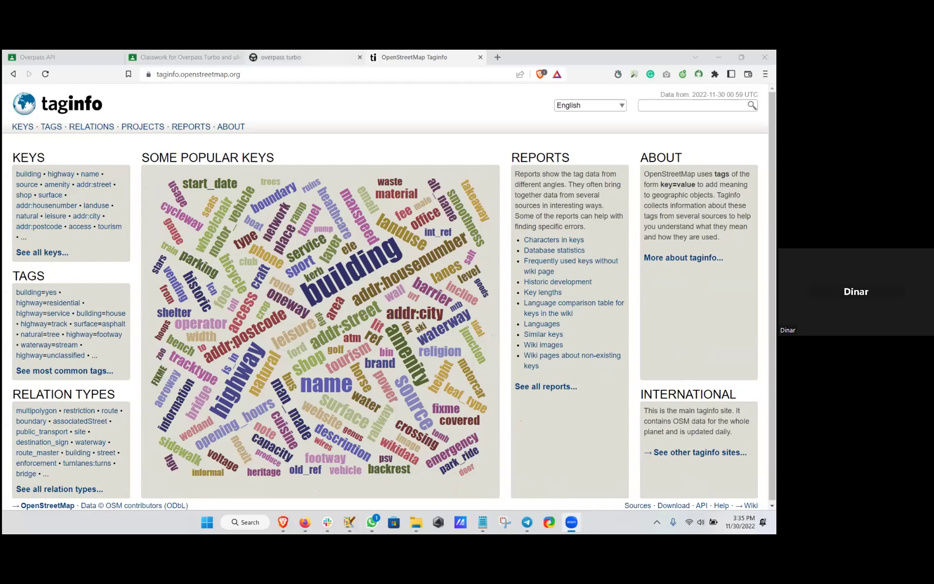
Search taginfo for "dentist" and examine the overview and values of the dentist key
{"action": "type", "text": "dentist"}
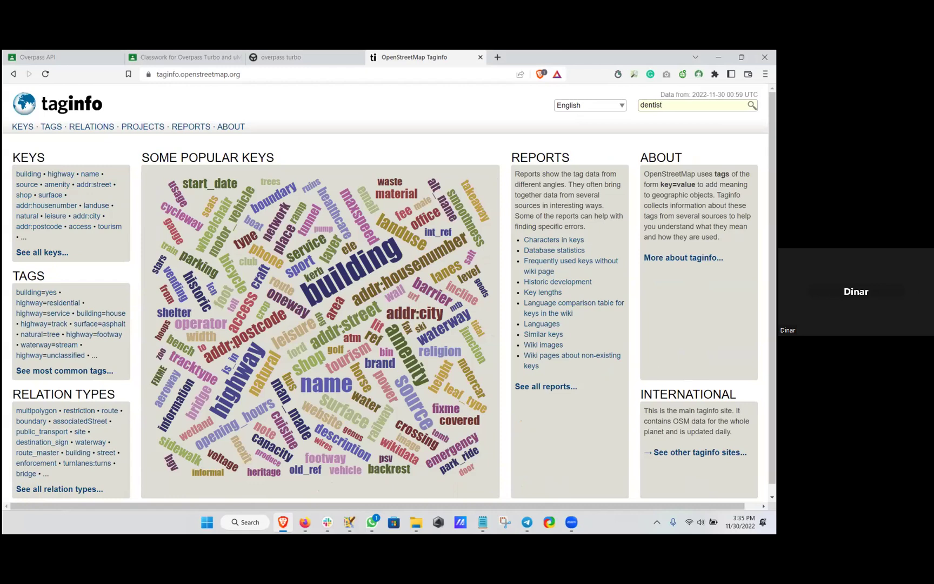
{"action": "key", "text": "Return"}
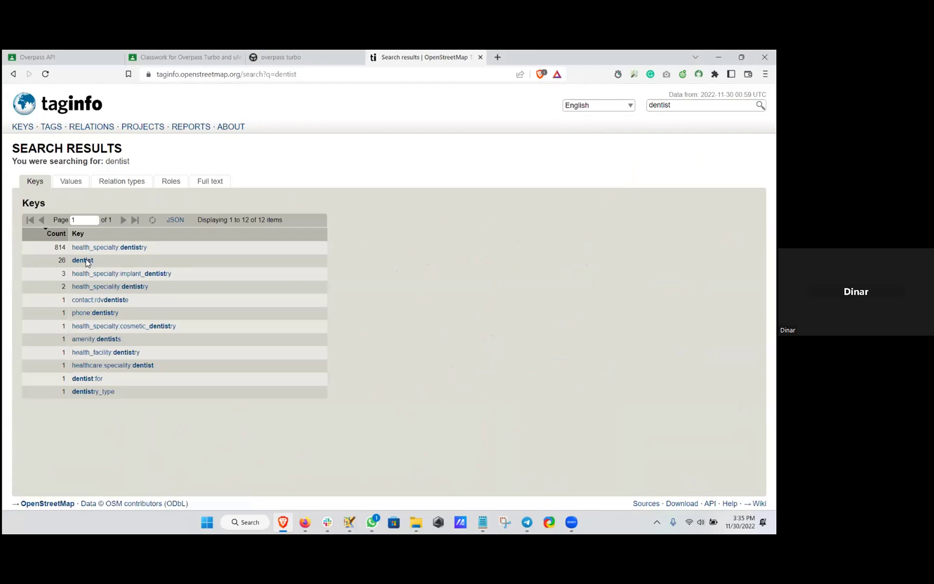
{"action": "left_click", "coordinate": [84, 260]}
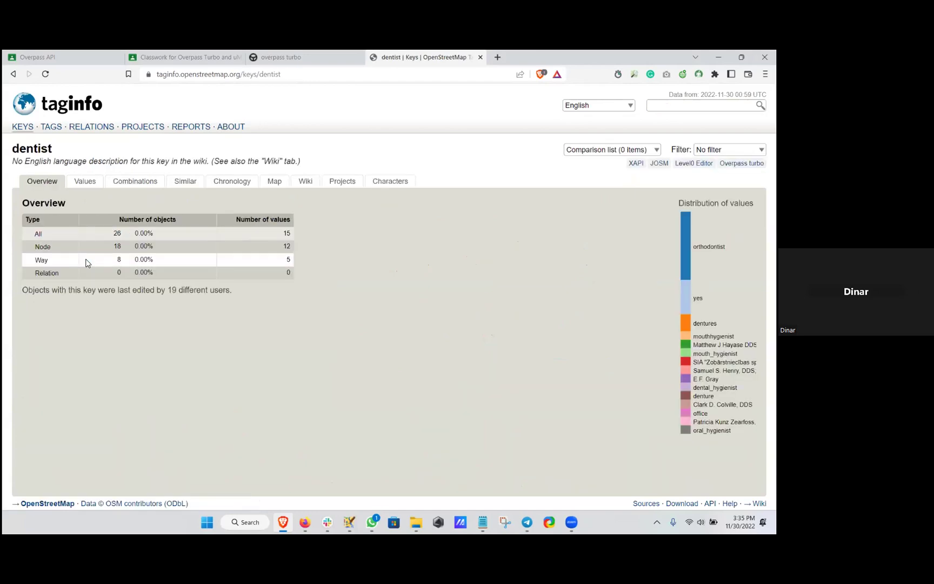
{"action": "left_click", "coordinate": [81, 185]}
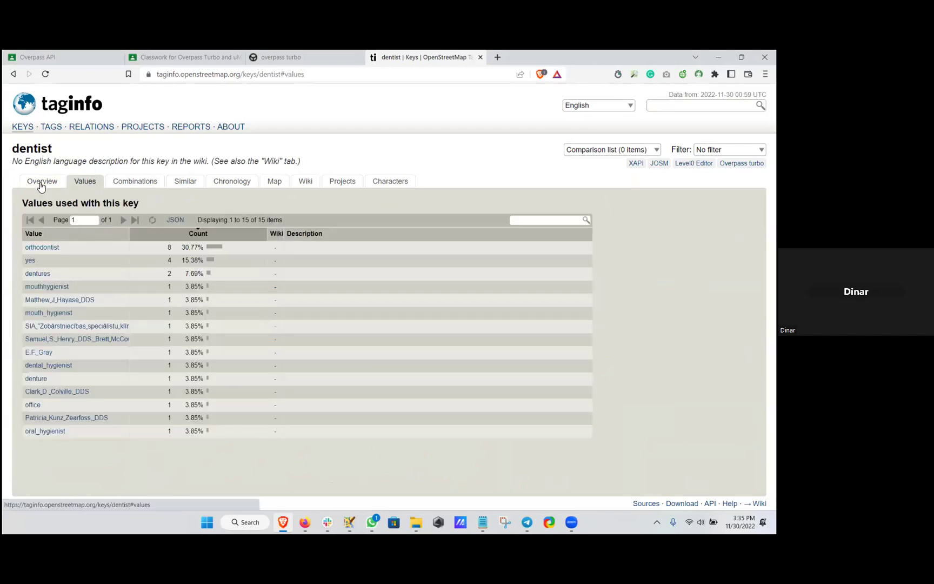
{"action": "left_click", "coordinate": [306, 185]}
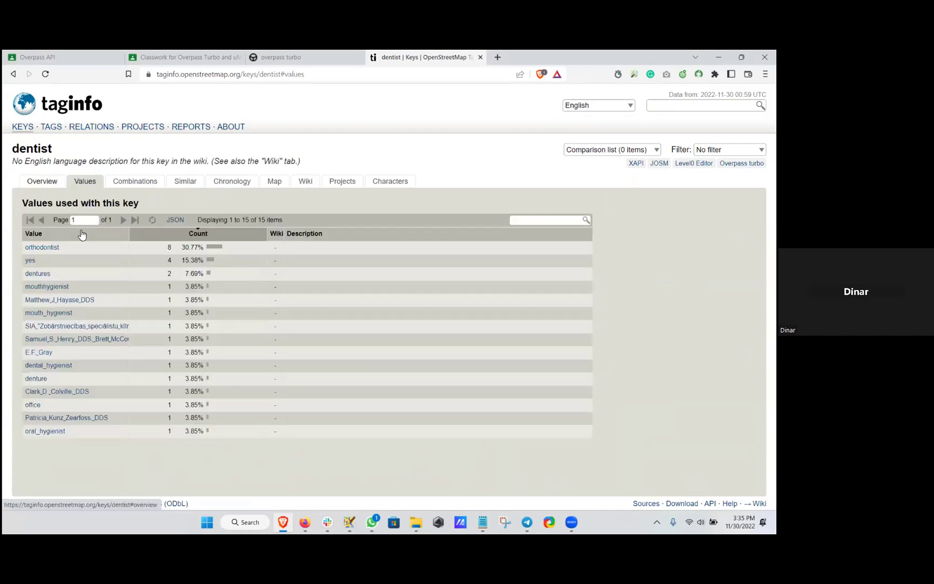
{"action": "left_click", "coordinate": [40, 184]}
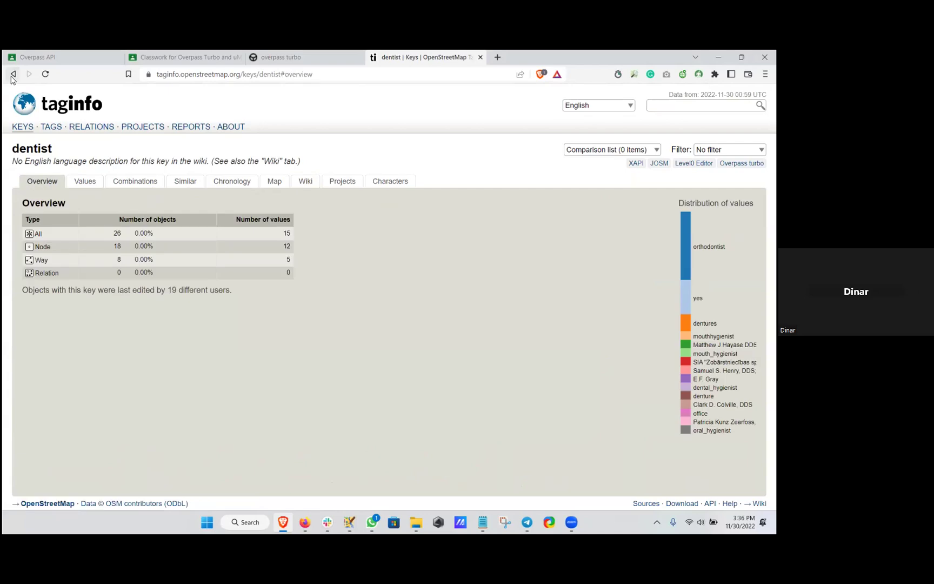
Search taginfo for "dentists" and open the amenity:dentists key
{"action": "left_click", "coordinate": [14, 75]}
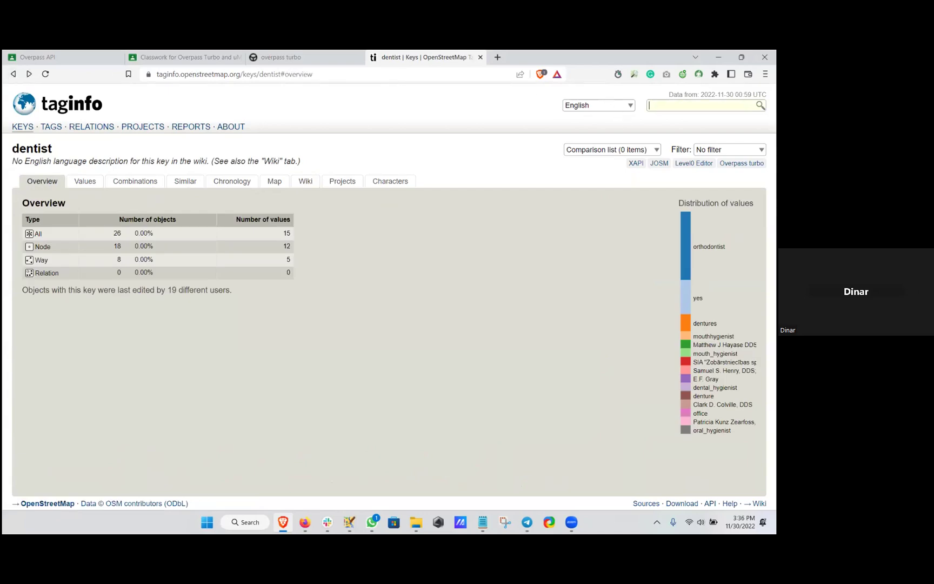
{"action": "type", "text": "denti"}
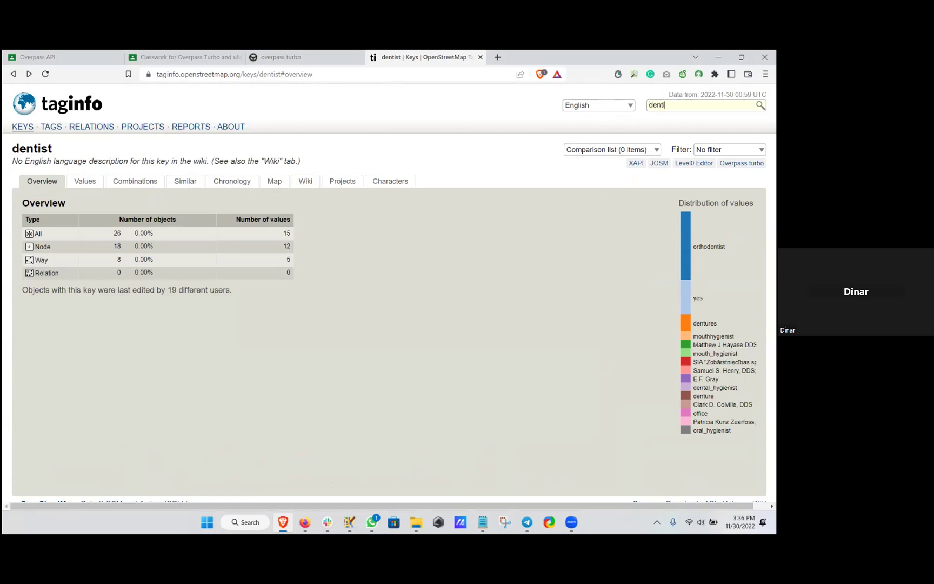
{"action": "type", "text": "sts"}
{"action": "key", "text": "Return"}
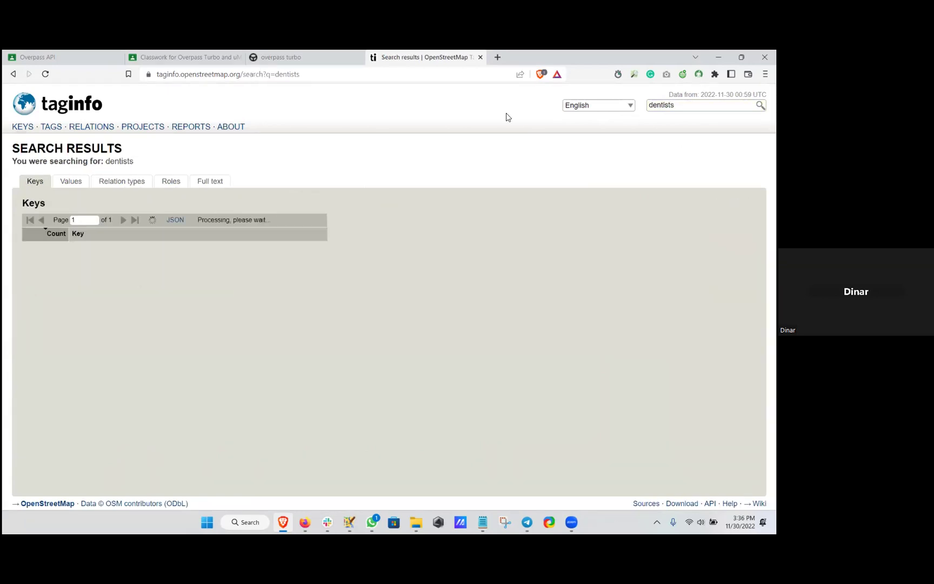
{"action": "left_click", "coordinate": [96, 248]}
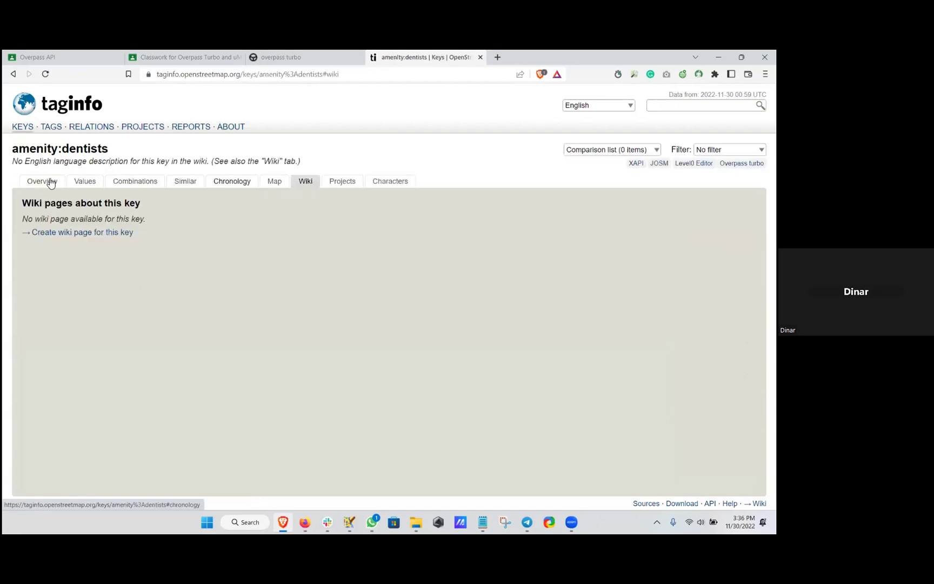
Examine the overview, values, wiki pages and key combinations of amenity:dentists
{"action": "left_click", "coordinate": [50, 183]}
{"action": "left_click", "coordinate": [86, 182]}
{"action": "left_click", "coordinate": [47, 184]}
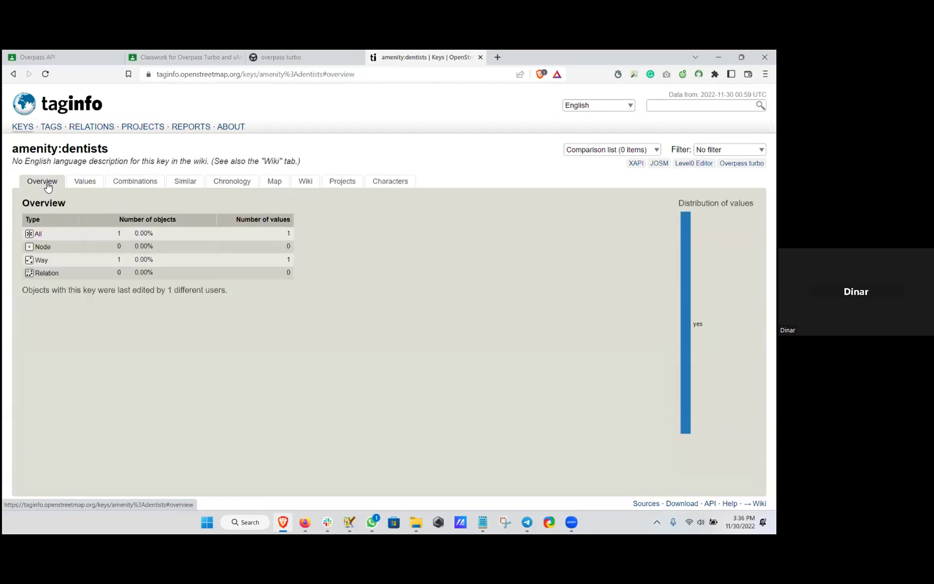
{"action": "left_click", "coordinate": [306, 184]}
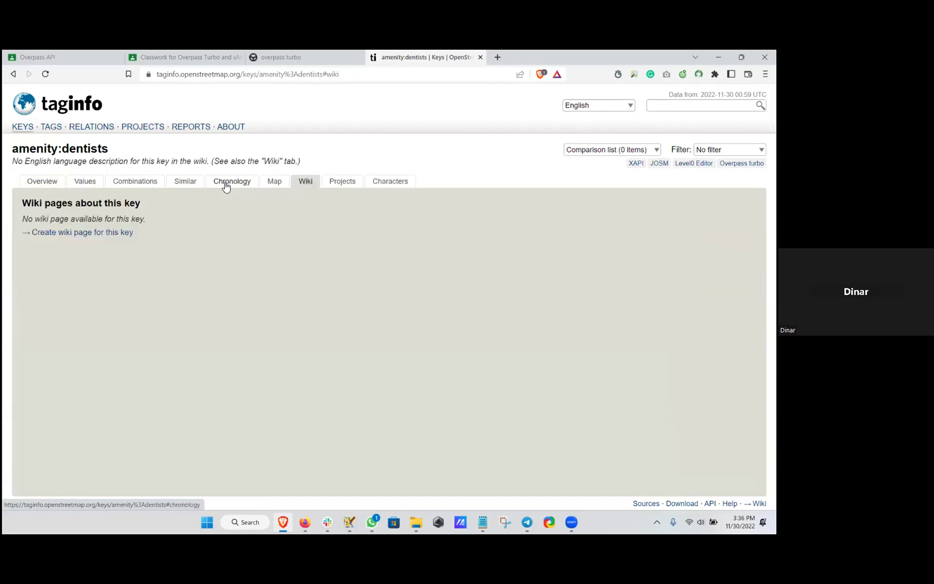
{"action": "left_click", "coordinate": [185, 183]}
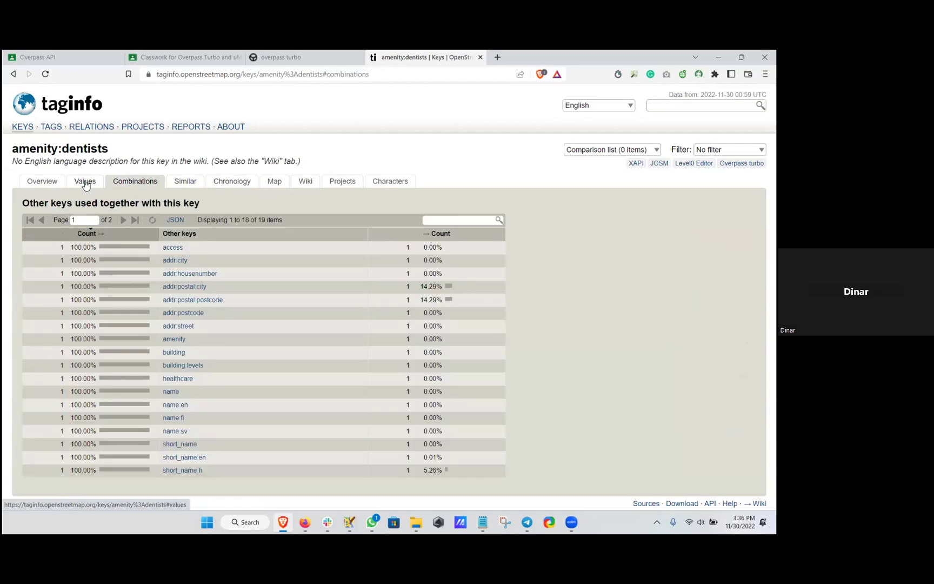
{"action": "left_click", "coordinate": [15, 76]}
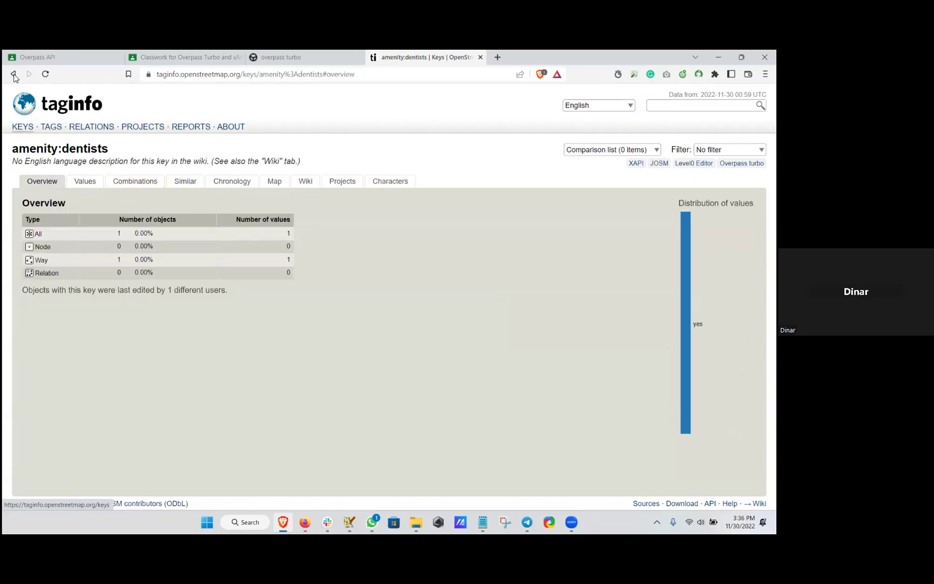
{"action": "left_click", "coordinate": [14, 75]}
{"action": "left_click", "coordinate": [14, 77]}
{"action": "left_click", "coordinate": [15, 78]}
{"action": "left_click", "coordinate": [15, 79]}
{"action": "left_click", "coordinate": [15, 79]}
{"action": "left_click", "coordinate": [15, 79]}
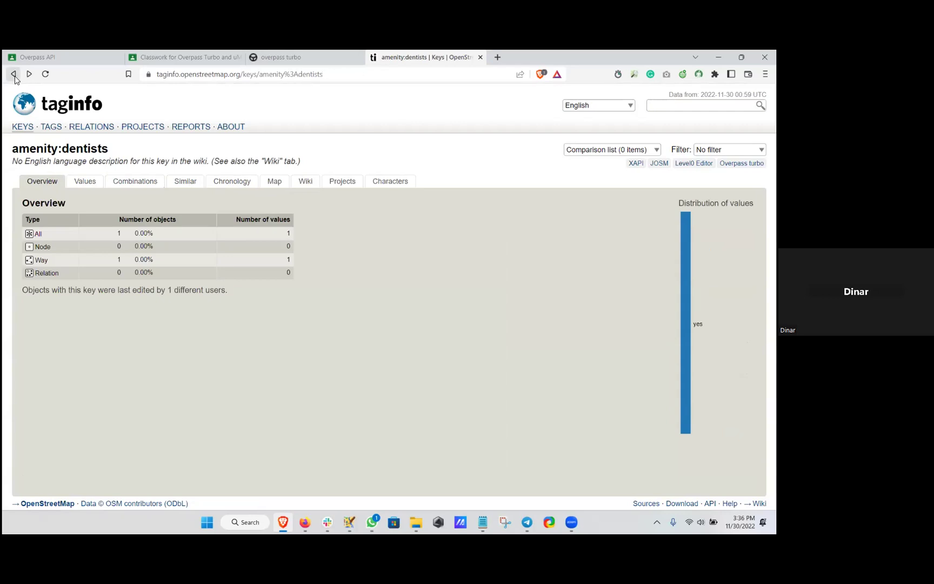
{"action": "left_click", "coordinate": [14, 80]}
{"action": "left_click", "coordinate": [99, 249]}
Go to the OpenStreetMap Wiki and open its main page
{"action": "left_click", "coordinate": [488, 75]}
{"action": "type", "text": "w"}
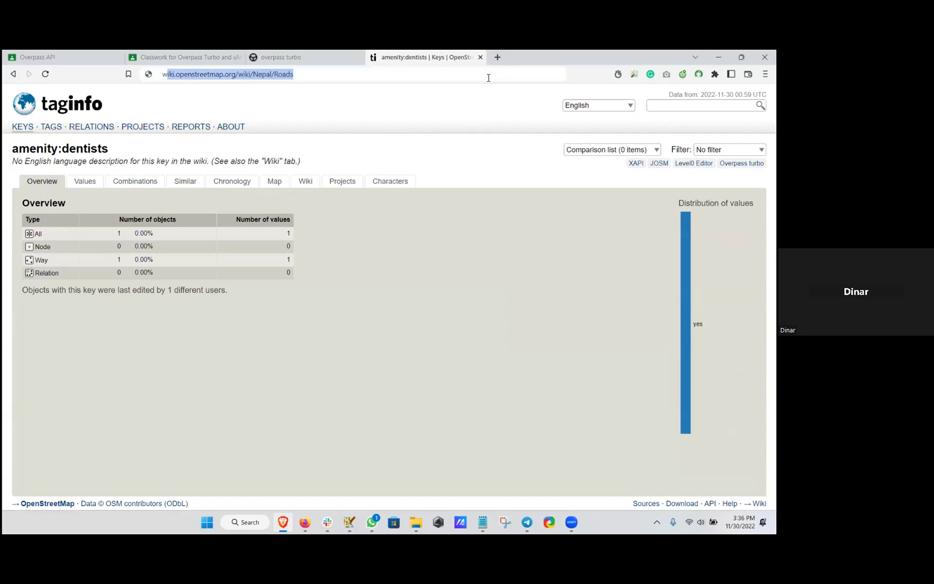
{"action": "type", "text": "iki"}
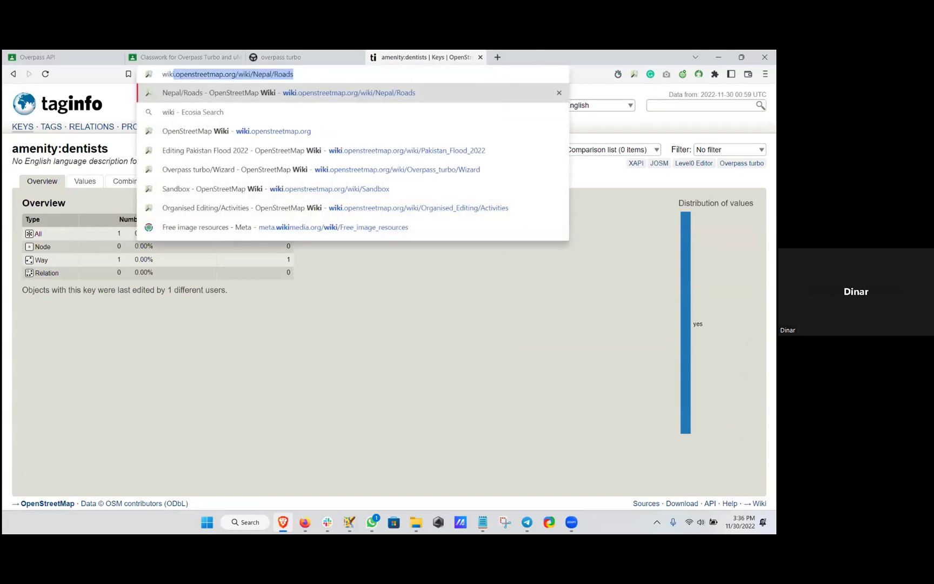
{"action": "key", "text": "Return"}
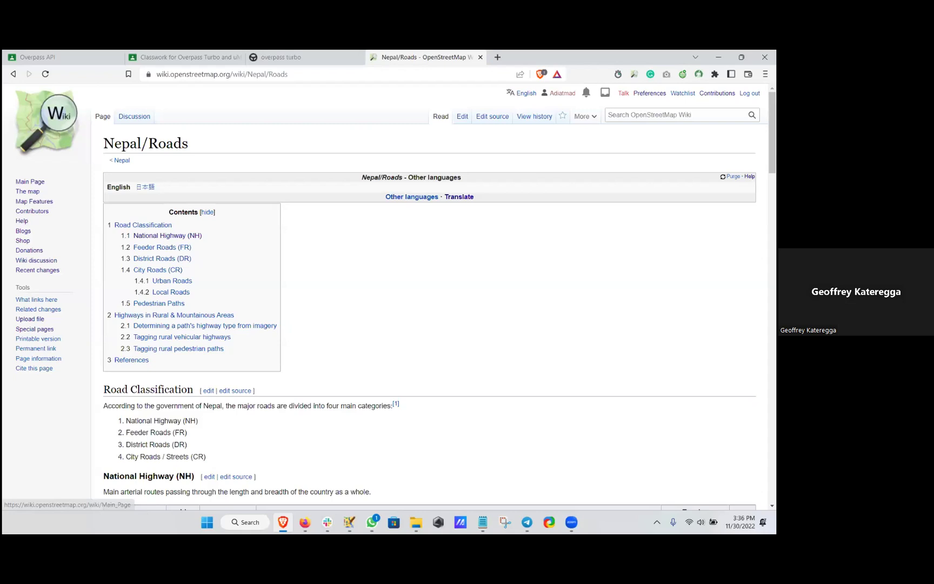
{"action": "left_click", "coordinate": [30, 181]}
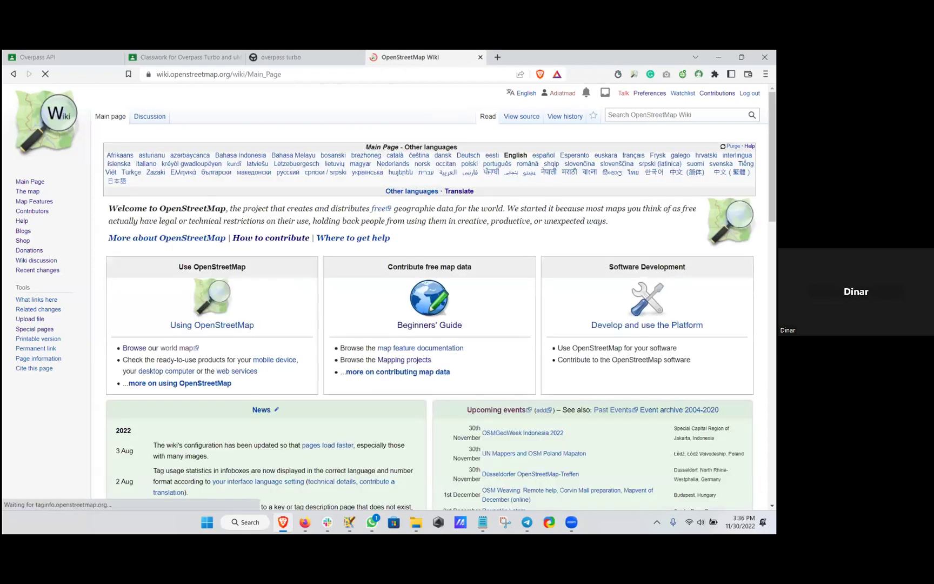
Search the wiki for "dentist" to find the amenity=dentist tag page
{"action": "left_click", "coordinate": [676, 115]}
{"action": "type", "text": "dentist"}
{"action": "key", "text": "Return"}
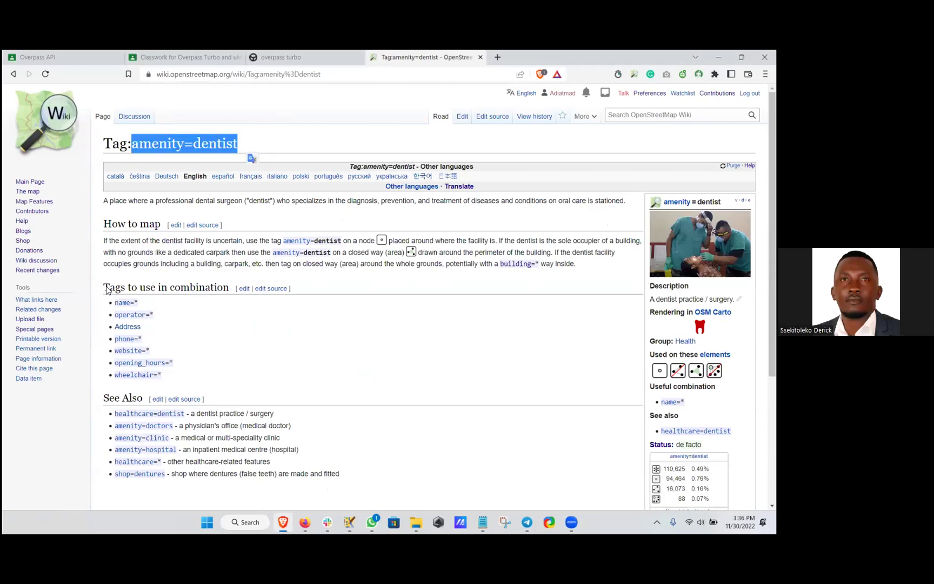
Switch to overpass turbo and try to run a wizard query for amenity=dentist
{"action": "key", "text": "ctrl+shift+Tab"}
{"action": "key", "text": "ctrl+a"}
{"action": "type", "text": "amenity=dentist"}
{"action": "key", "text": "Return"}
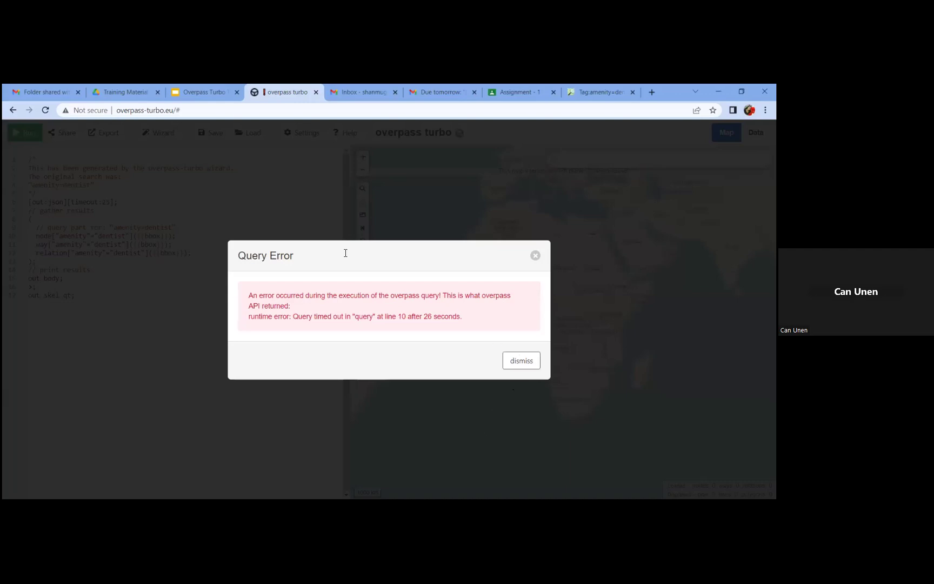
Try to build and run the wizard query "amenity=dentist in Sri lanka"
{"action": "left_click", "coordinate": [167, 160]}
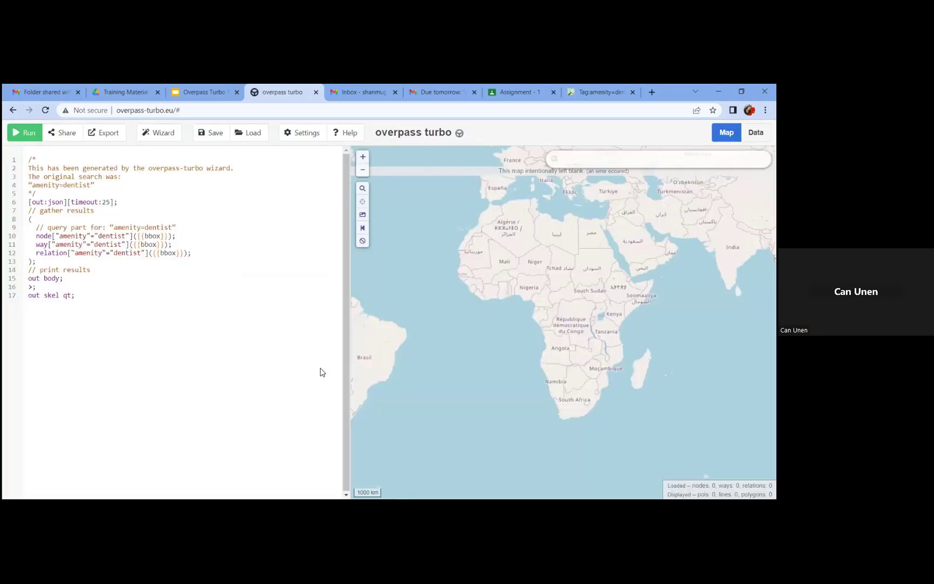
{"action": "key", "text": "ctrl+i"}
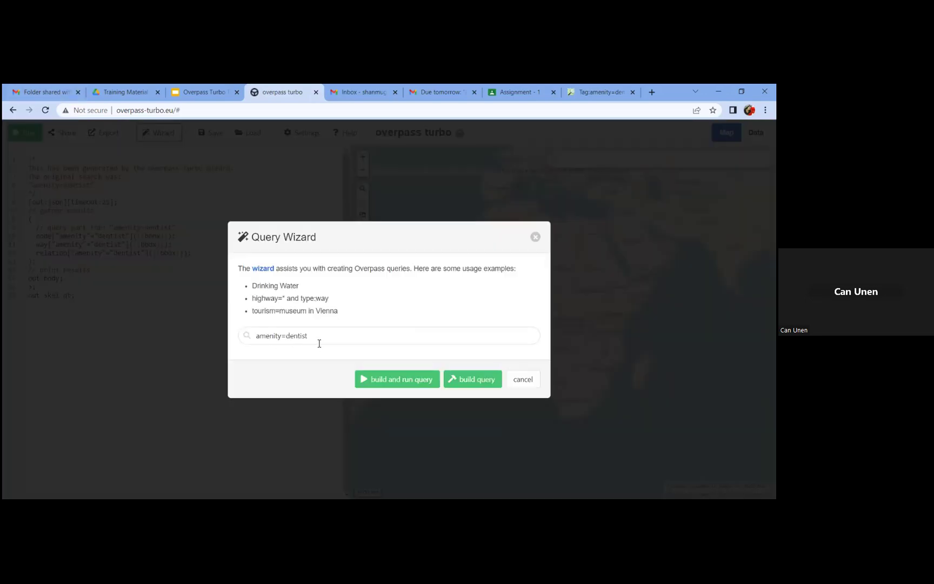
{"action": "left_click", "coordinate": [311, 341]}
{"action": "left_click", "coordinate": [310, 340]}
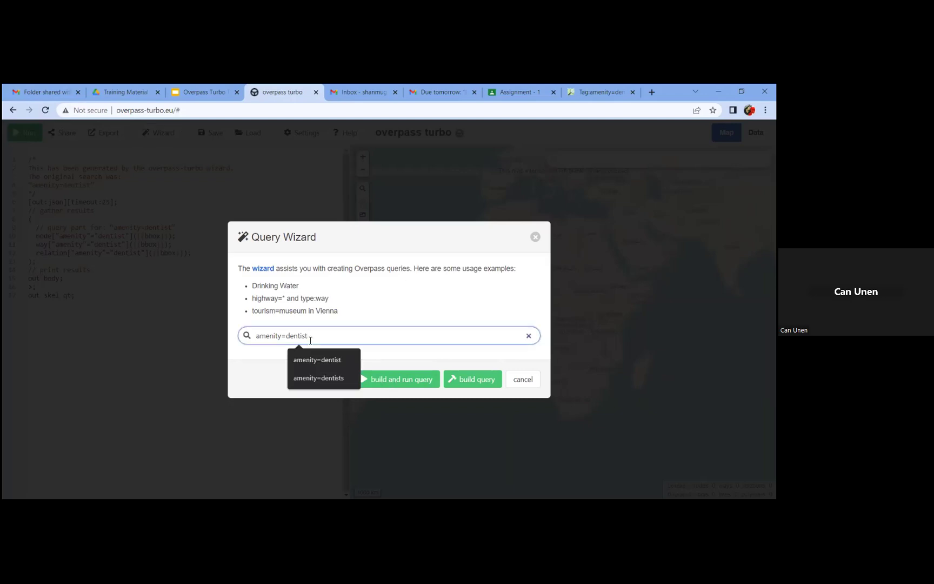
{"action": "type", "text": "in "}
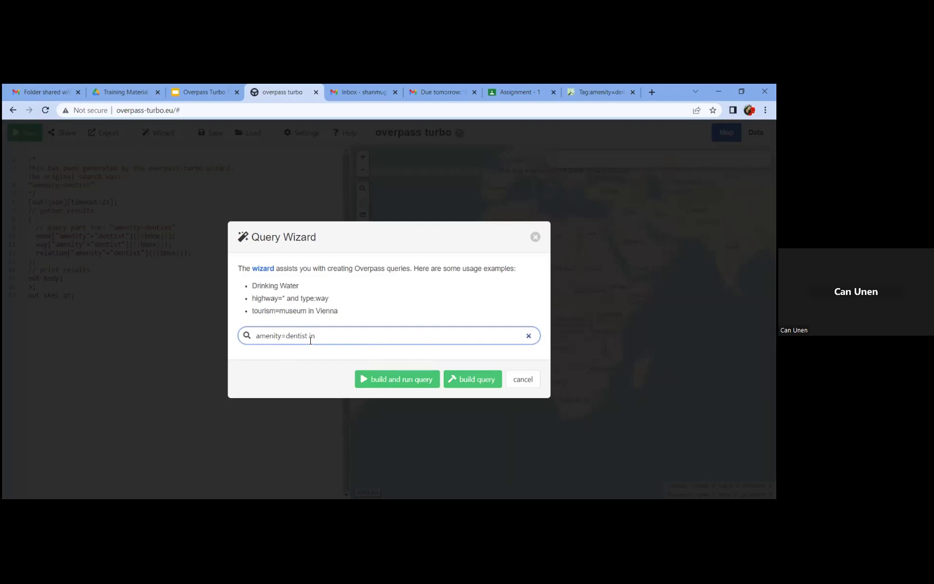
{"action": "type", "text": "Sri lanka"}
{"action": "left_click", "coordinate": [393, 383]}
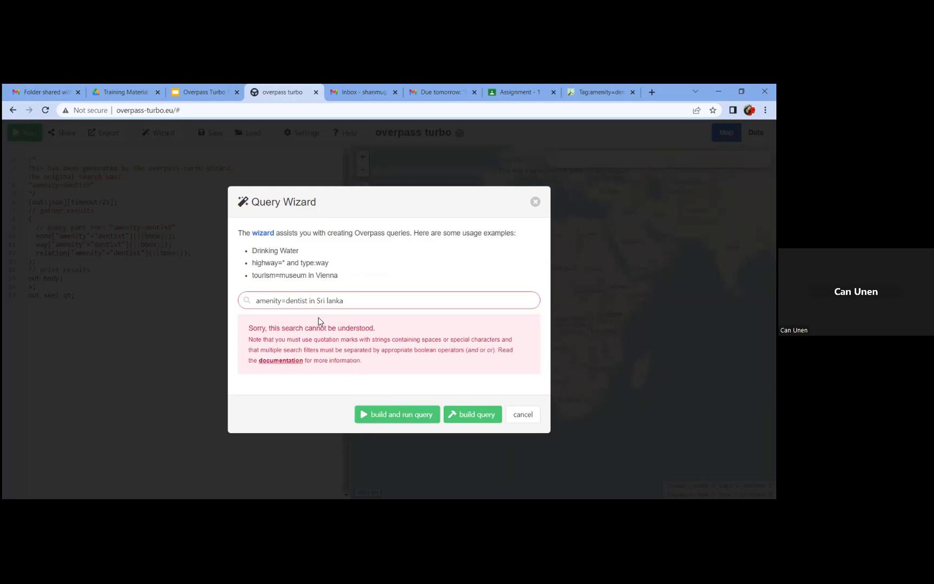
Replace the wizard query's location with Colombo, then build and run "amenity=dentist in Colombo"
{"action": "left_click", "coordinate": [346, 300]}
{"action": "key", "text": "BackSpace"}
{"action": "key", "text": "BackSpace"}
{"action": "key", "text": "BackSpace"}
{"action": "key", "text": "BackSpace"}
{"action": "key", "text": "BackSpace"}
{"action": "key", "text": "BackSpace"}
{"action": "key", "text": "BackSpace"}
{"action": "key", "text": "BackSpace"}
{"action": "key", "text": "BackSpace"}
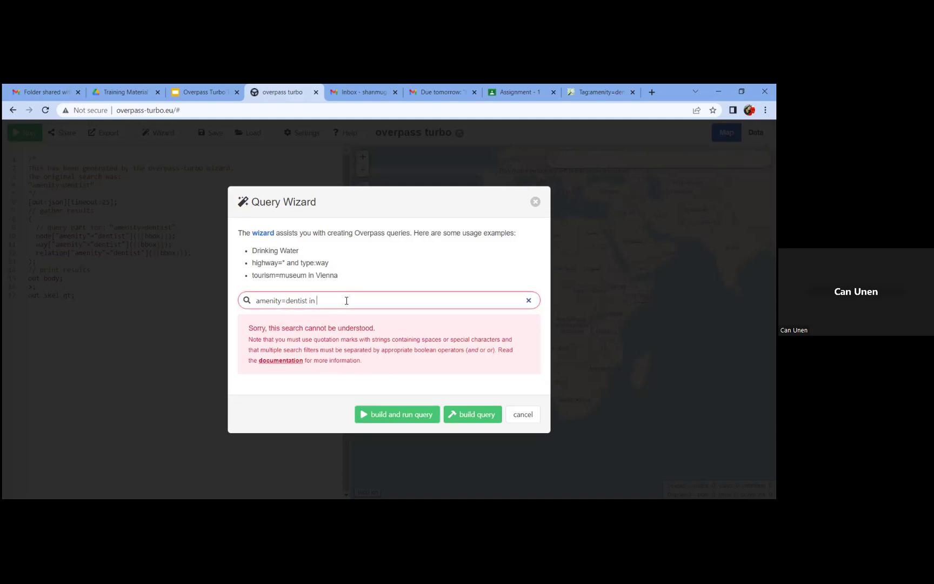
{"action": "type", "text": "Colombo"}
{"action": "left_click", "coordinate": [409, 411]}
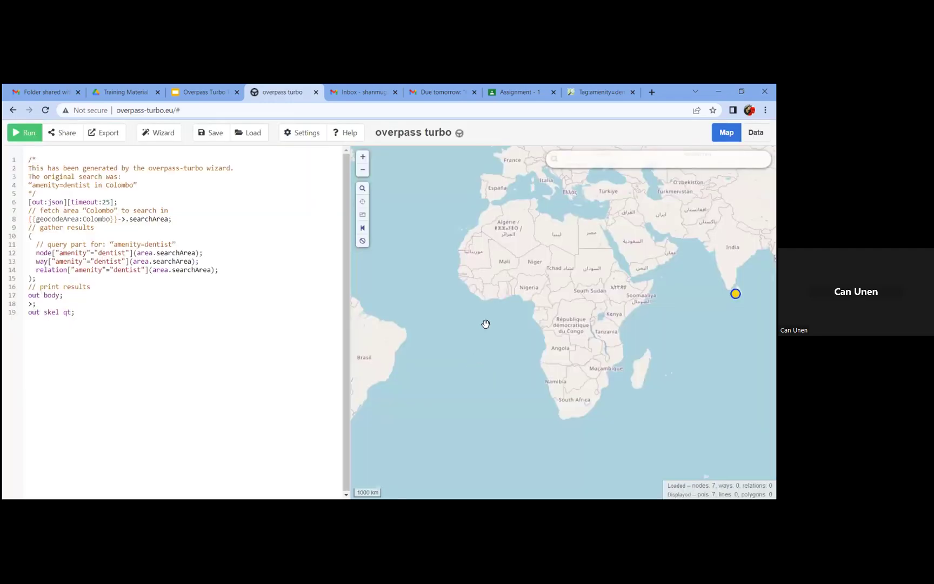
Examine the dentist query results on the map around Colombo
{"action": "left_click_drag", "start_coordinate": [504, 355], "coordinate": [488, 354]}
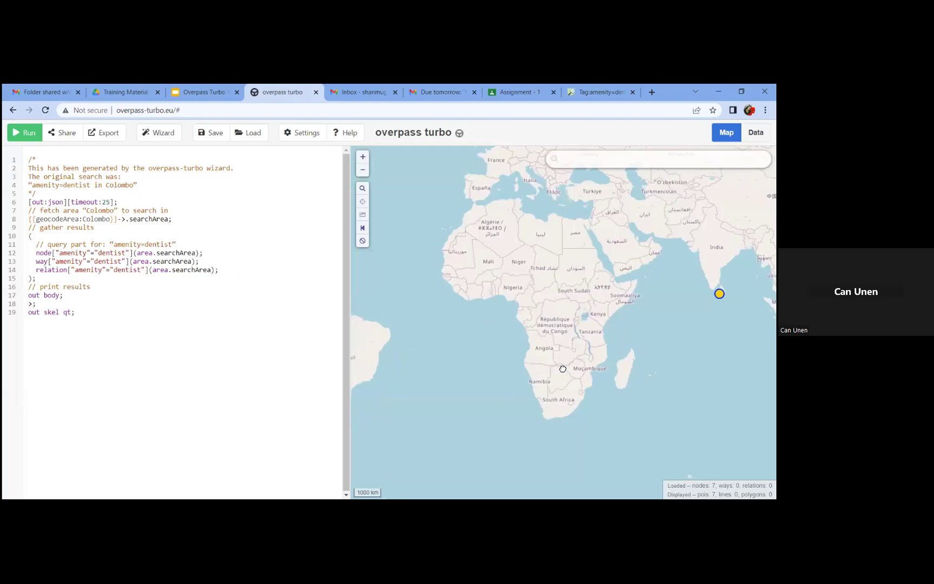
{"action": "scroll", "coordinate": [472, 314], "scroll_direction": "up", "scroll_amount": 7}
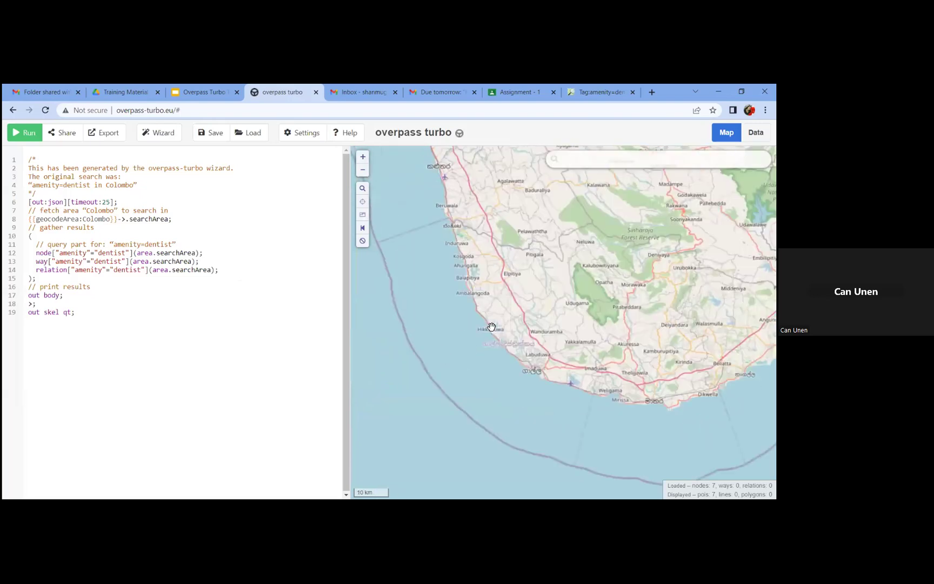
{"action": "left_click_drag", "start_coordinate": [521, 340], "coordinate": [573, 476]}
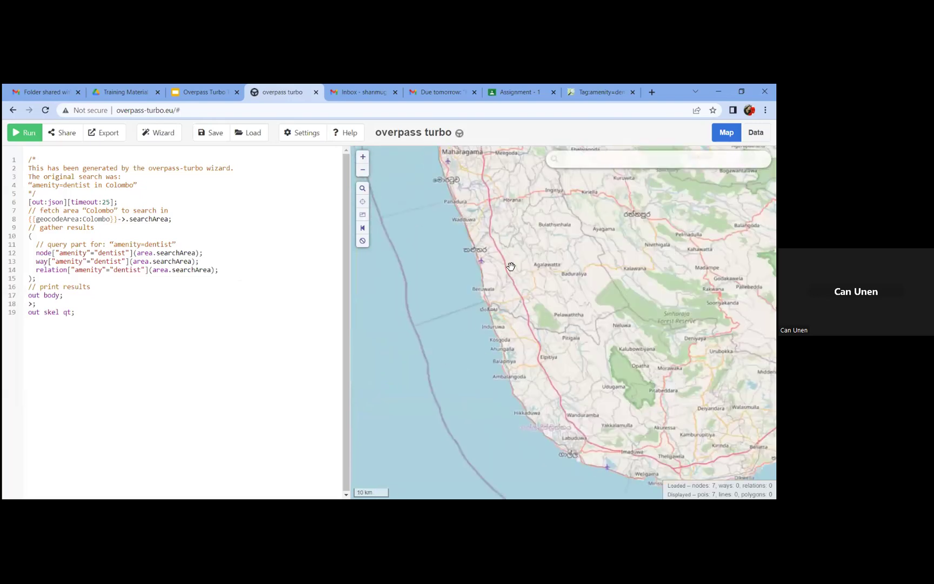
{"action": "left_click_drag", "start_coordinate": [510, 308], "coordinate": [562, 435]}
{"action": "scroll", "coordinate": [521, 243], "scroll_direction": "up", "scroll_amount": 2}
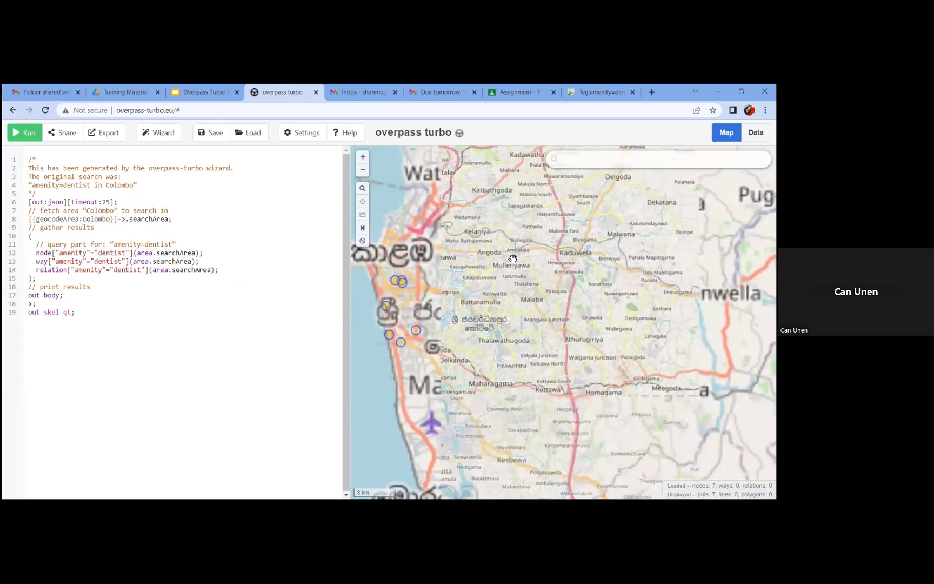
{"action": "scroll", "coordinate": [513, 258], "scroll_direction": "up", "scroll_amount": 3}
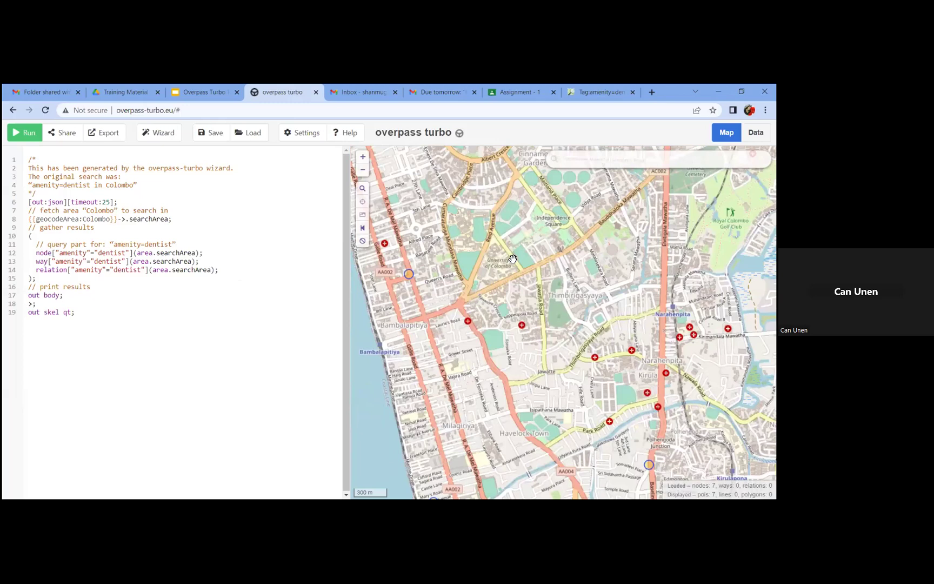
{"action": "scroll", "coordinate": [513, 258], "scroll_direction": "down", "scroll_amount": 2}
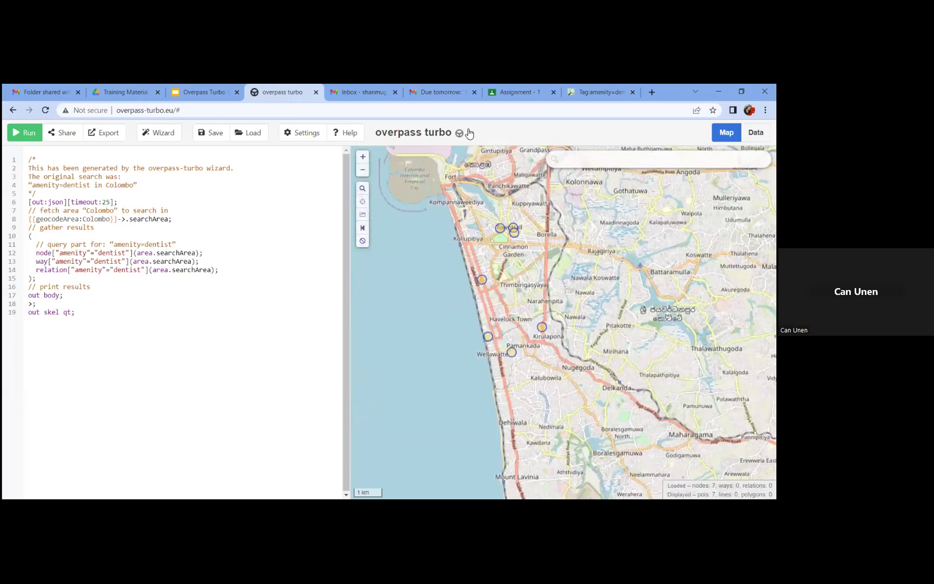
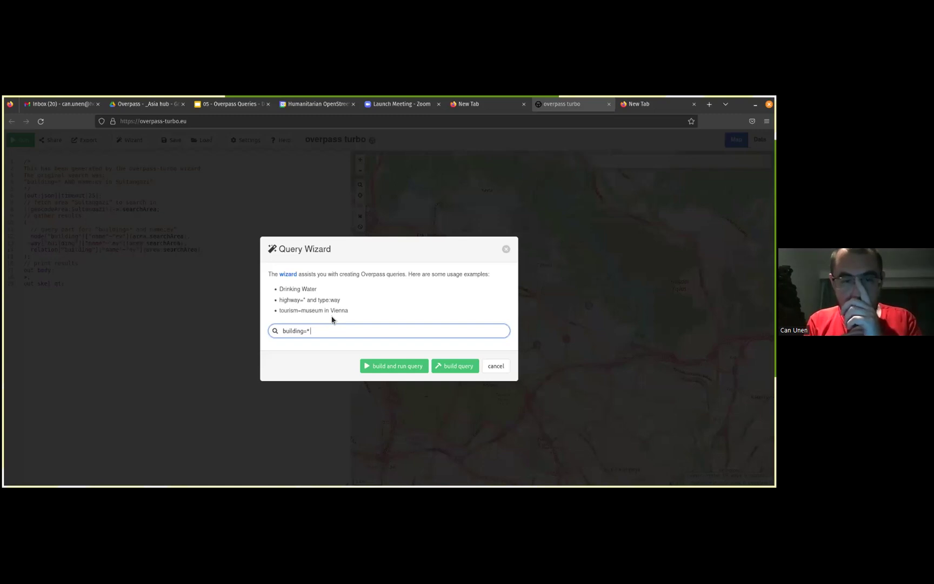
Build and run the wizard query "building=* and name=ev in Turkey", then abort its processing
{"action": "type", "text": "and name"}
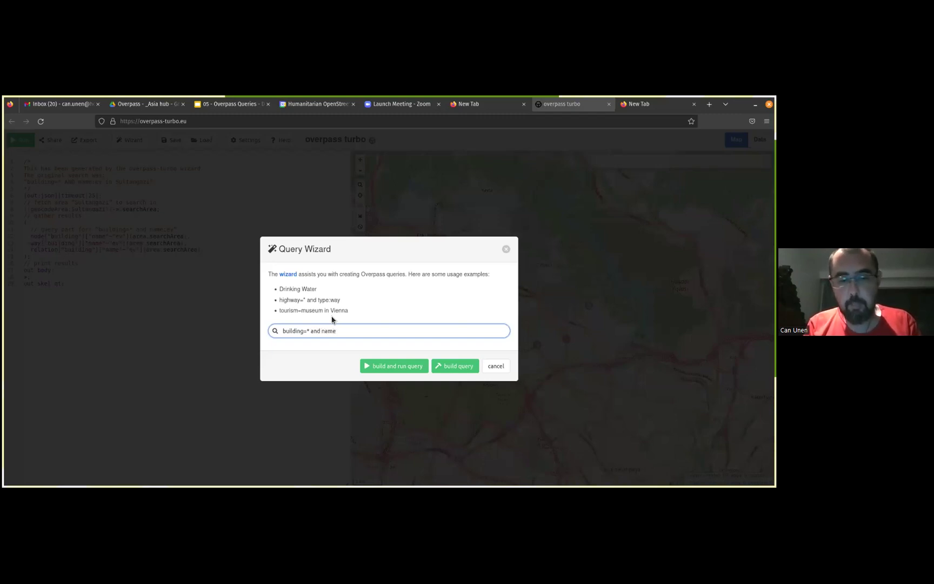
{"action": "type", "text": "=ev"}
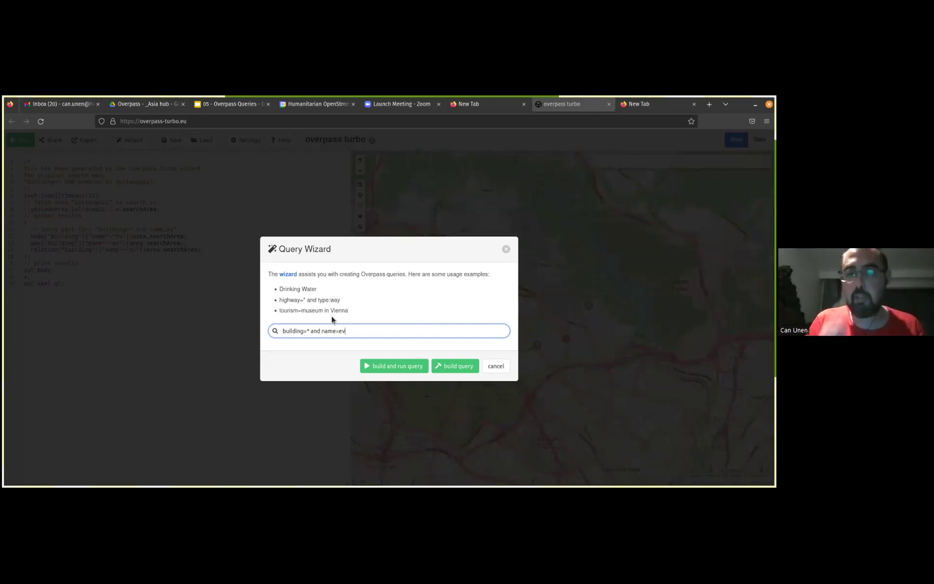
{"action": "type", "text": "in Ankara"}
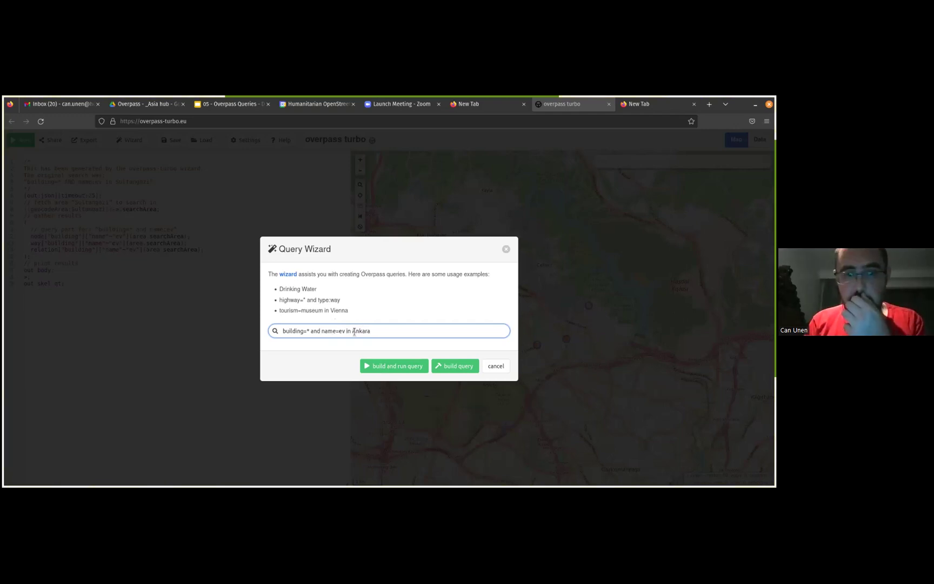
{"action": "double_click", "coordinate": [386, 330]}
{"action": "type", "text": "Turkey"}
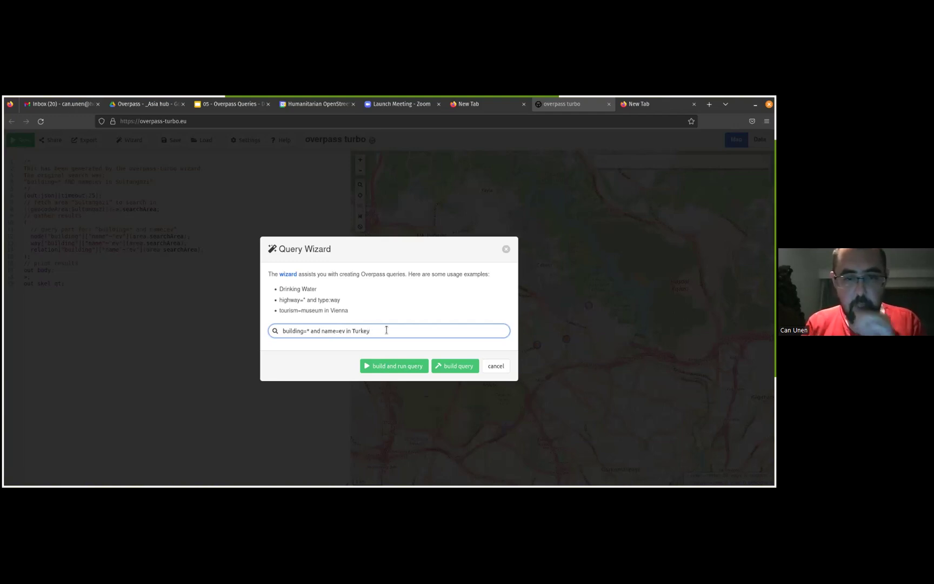
{"action": "left_click", "coordinate": [379, 366]}
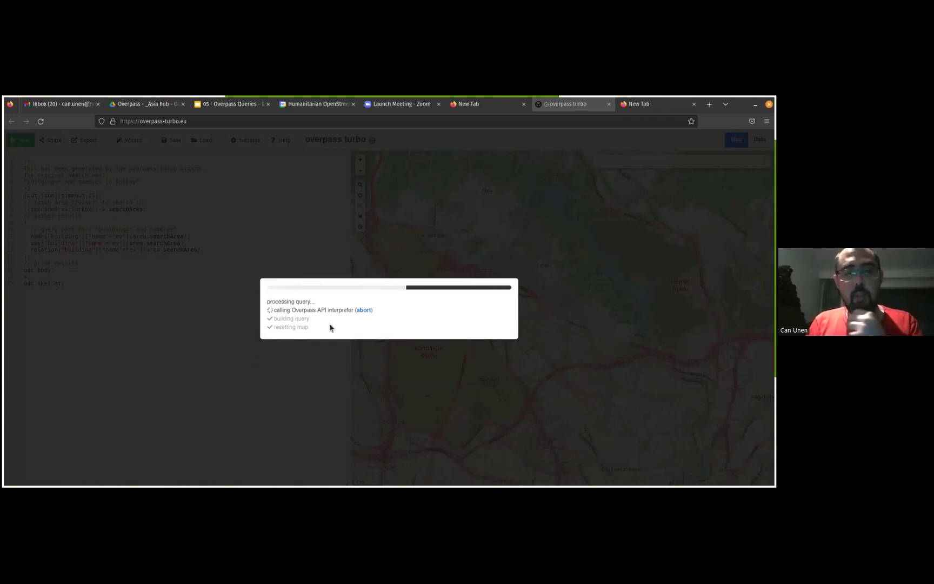
{"action": "left_click", "coordinate": [361, 310]}
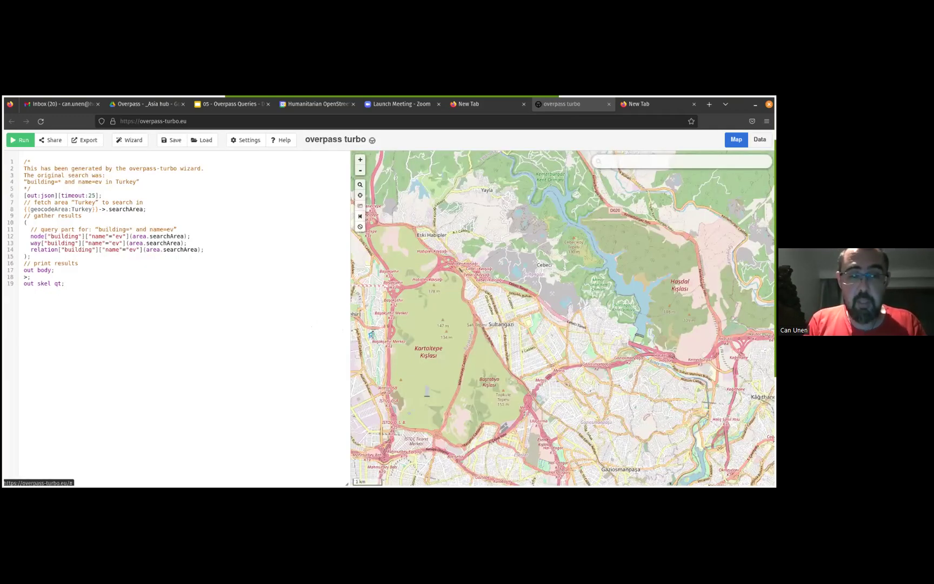
Reopen the query wizard and expand the name condition to "(name=ev or name=EV)"
{"action": "key", "text": "ctrl+i"}
{"action": "type", "text": ")"}
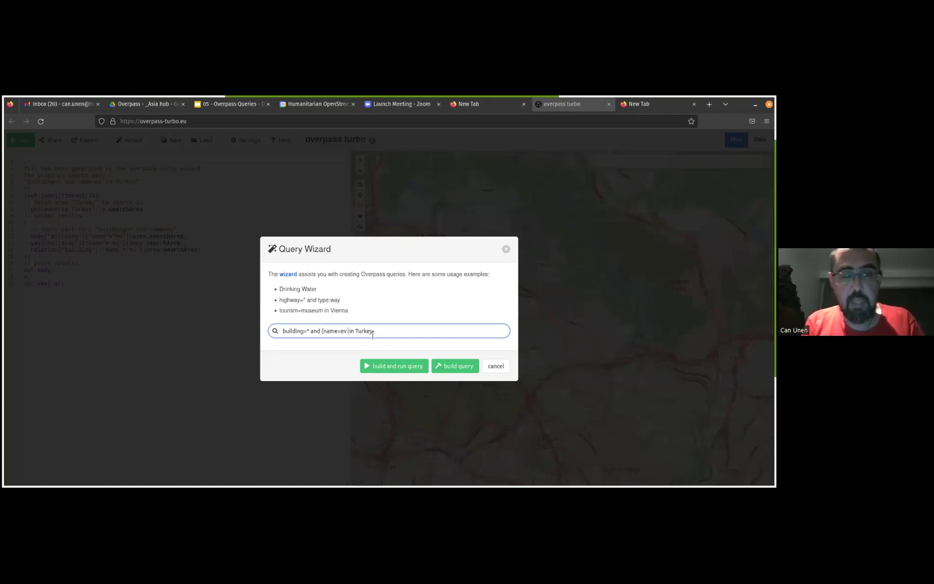
{"action": "type", "text": "or nam"}
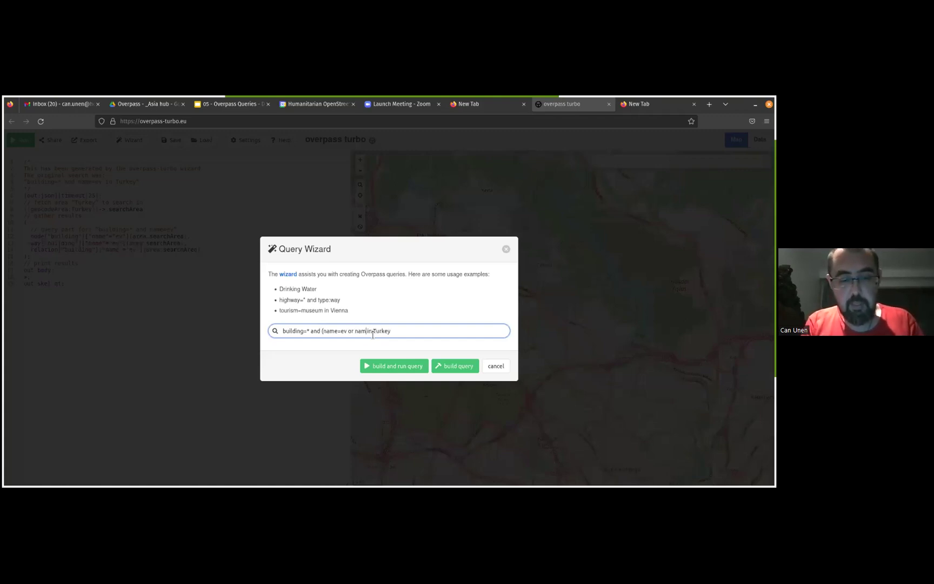
{"action": "type", "text": "e=EV)"}
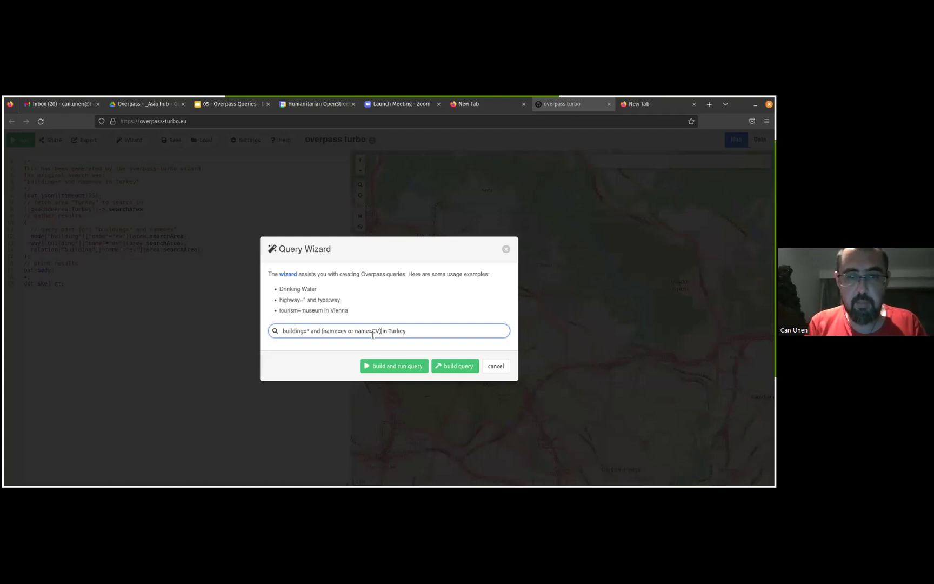
{"action": "left_click_drag", "start_coordinate": [321, 331], "coordinate": [381, 330]}
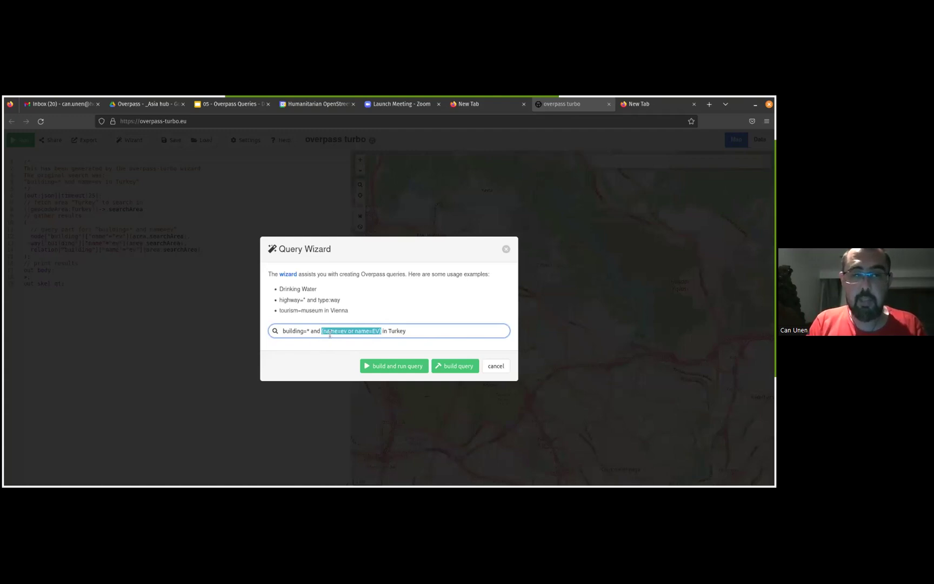
{"action": "key", "text": "Right"}
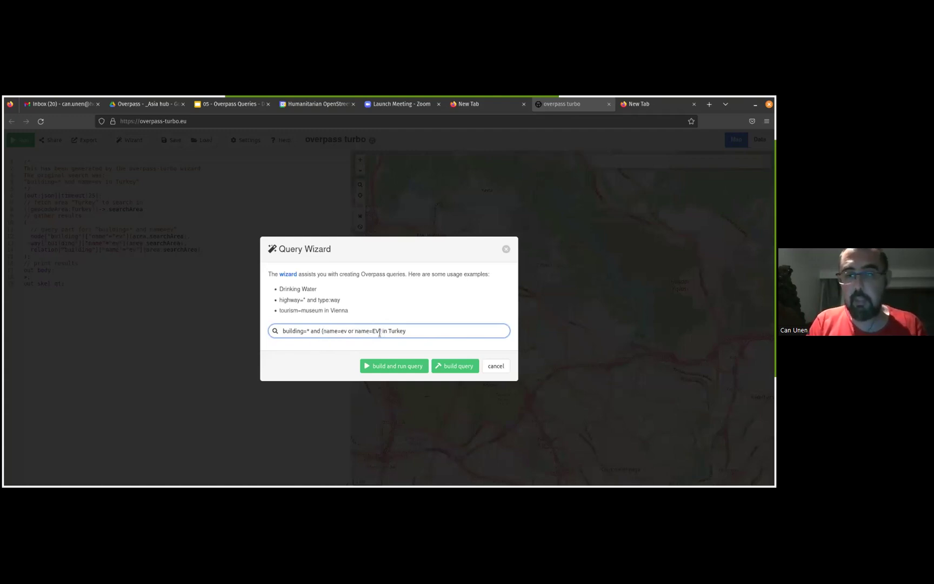
Replace the wizard query's location with Ankara, then build and run "building=* and (name=ev or name=EV) in Ankara"
{"action": "left_click", "coordinate": [314, 331]}
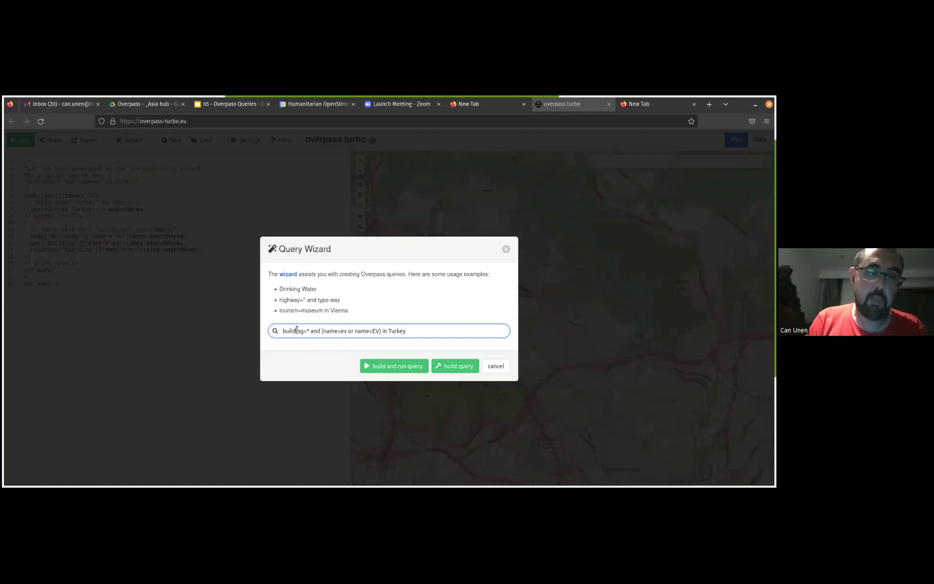
{"action": "left_click", "coordinate": [400, 333]}
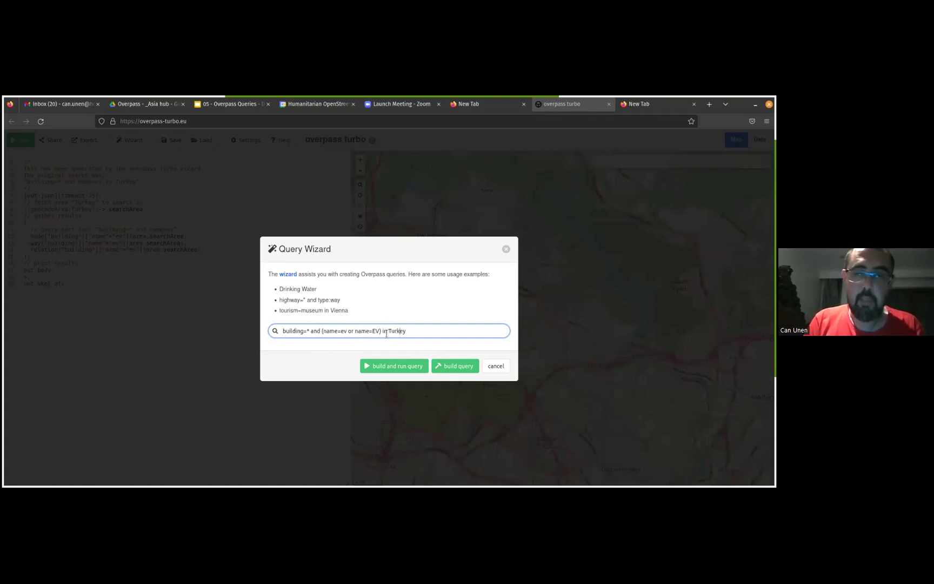
{"action": "left_click_drag", "start_coordinate": [389, 332], "coordinate": [395, 332]}
{"action": "left_click", "coordinate": [446, 327]}
{"action": "key", "text": "BackSpace"}
{"action": "key", "text": "BackSpace"}
{"action": "key", "text": "BackSpace"}
{"action": "key", "text": "BackSpace"}
{"action": "key", "text": "BackSpace"}
{"action": "key", "text": "BackSpace"}
{"action": "type", "text": "Ankara"}
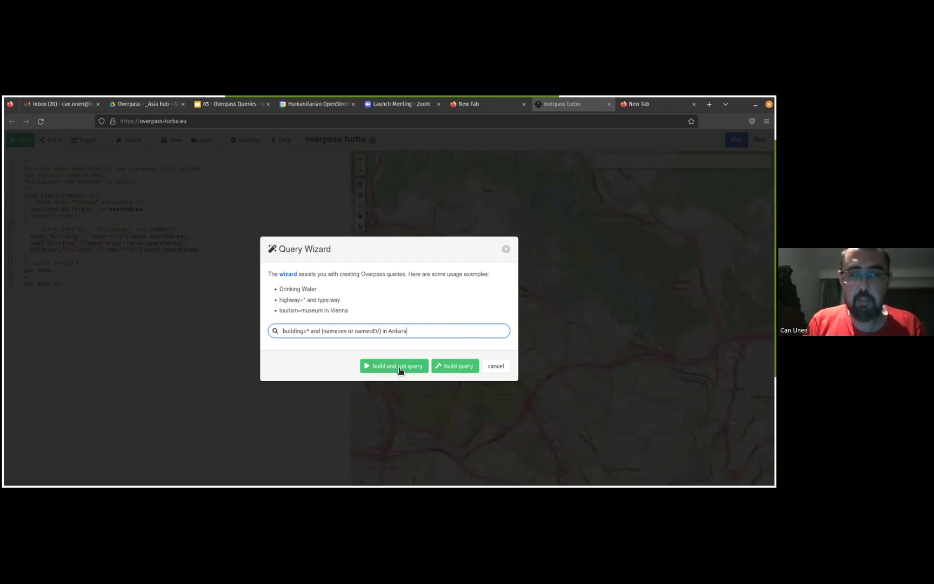
{"action": "left_click", "coordinate": [397, 367]}
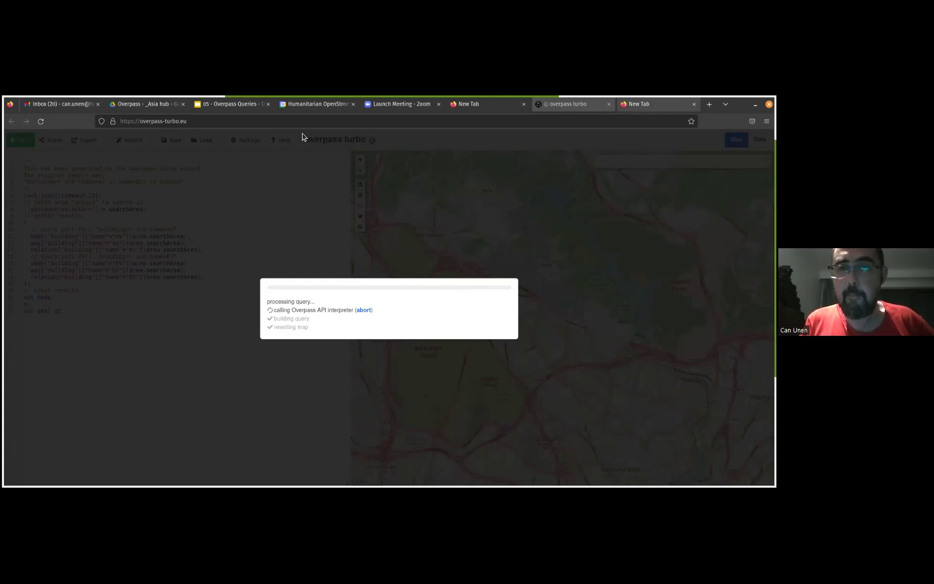
Load overpass turbo in the empty browser tab while the Ankara query is still processing
{"action": "key", "text": "ctrl+Tab"}
{"action": "left_click", "coordinate": [287, 120]}
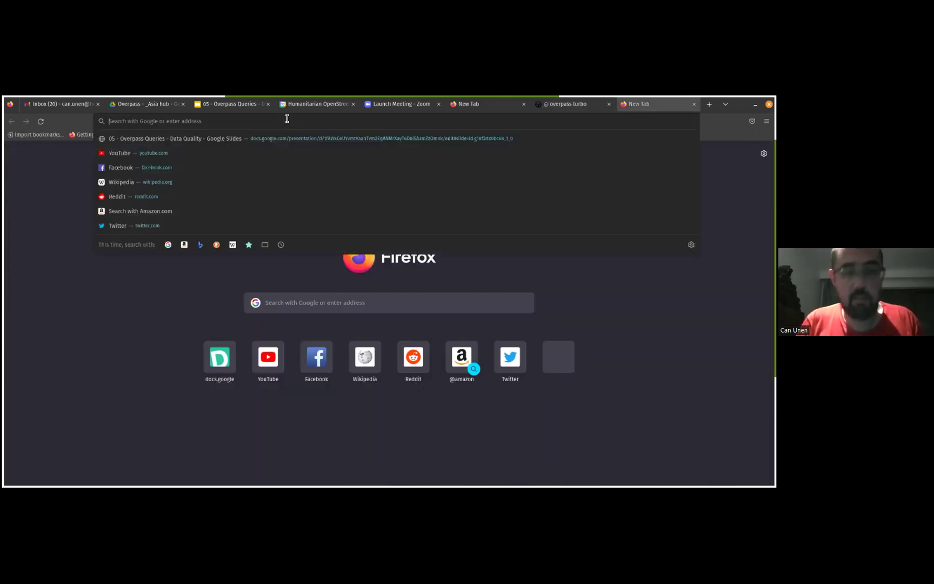
{"action": "type", "text": "ove"}
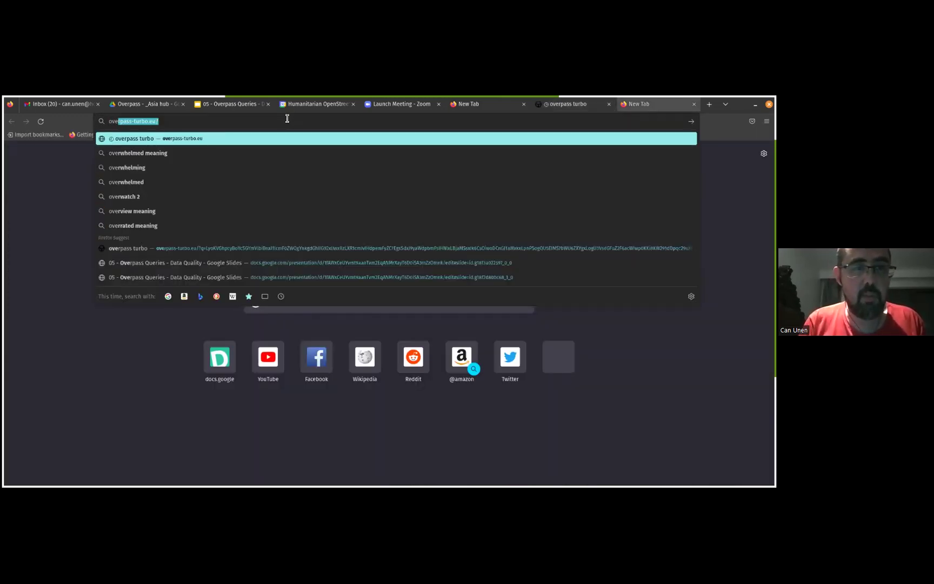
{"action": "key", "text": "Return"}
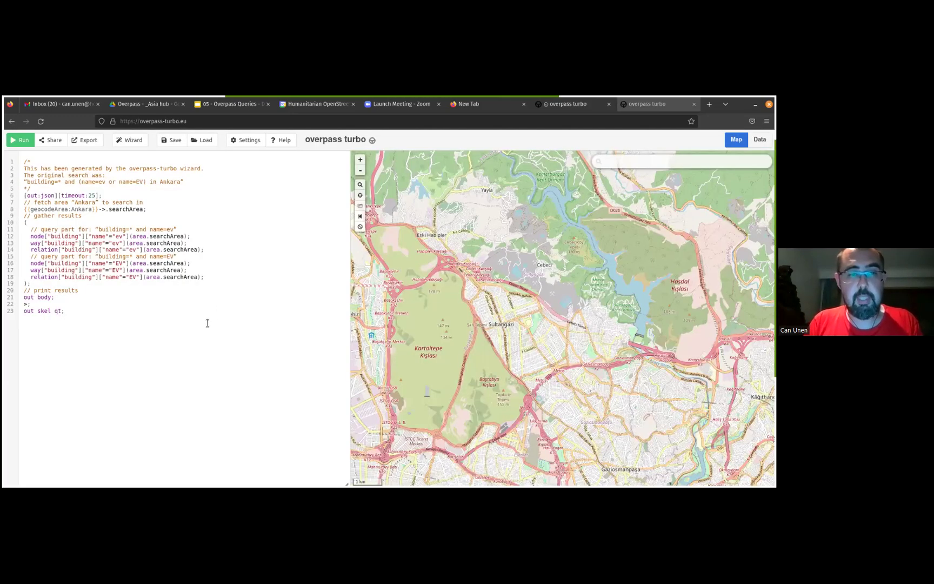
Switch to the Overpass Queries slides and examine the unnamed roads example query for Sancaktepe at 200% zoom
{"action": "key", "text": "ctrl+3"}
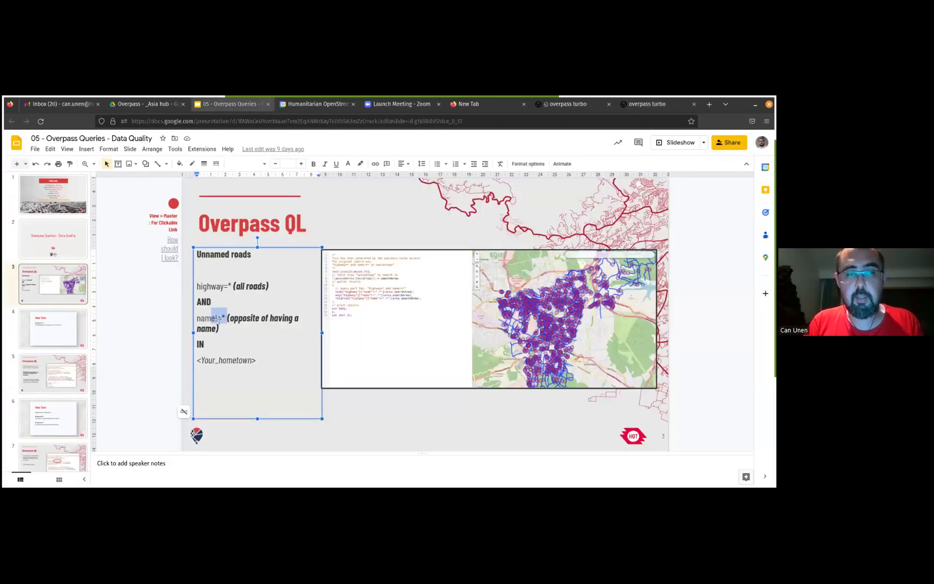
{"action": "left_click", "coordinate": [217, 319]}
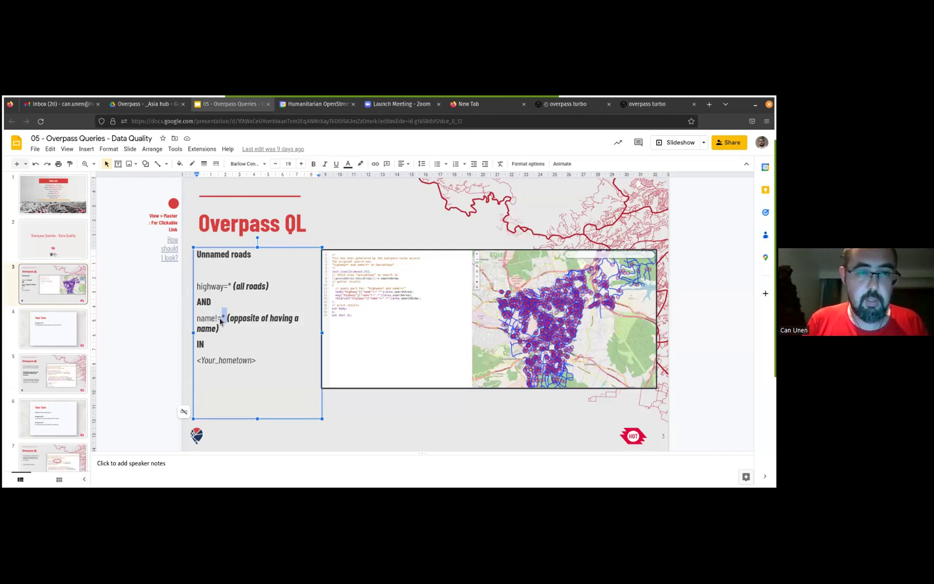
{"action": "key", "text": "Page_Up"}
{"action": "key", "text": "Page_Down"}
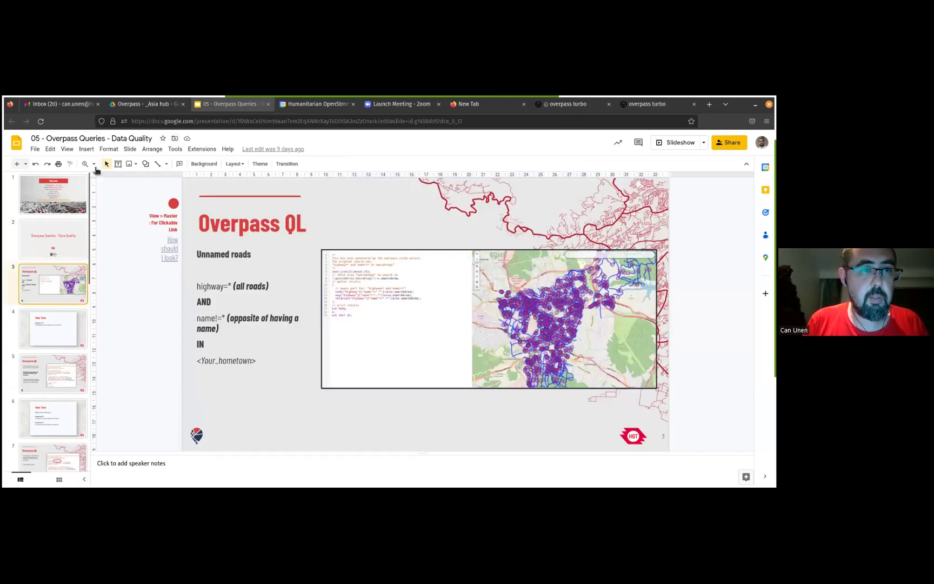
{"action": "left_click", "coordinate": [93, 164]}
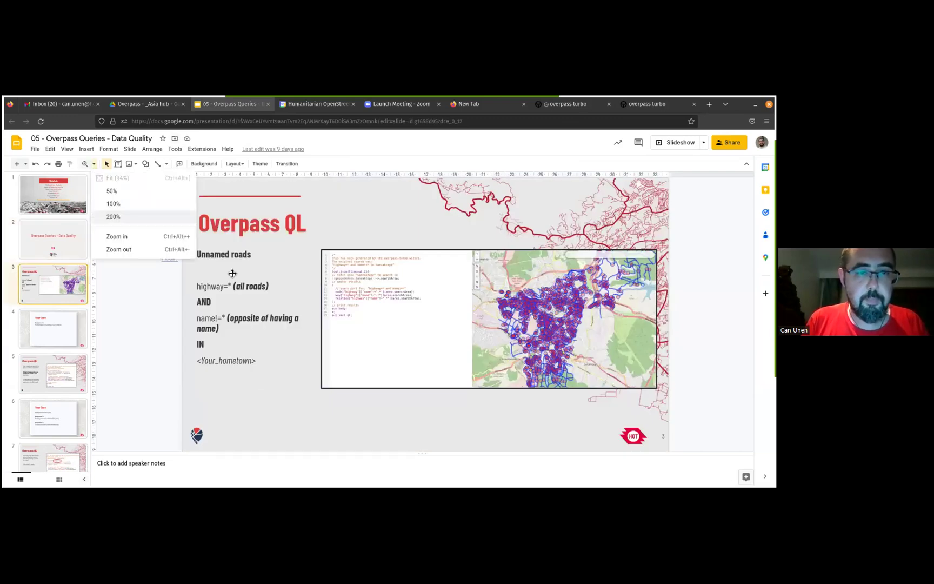
{"action": "key", "text": "Return"}
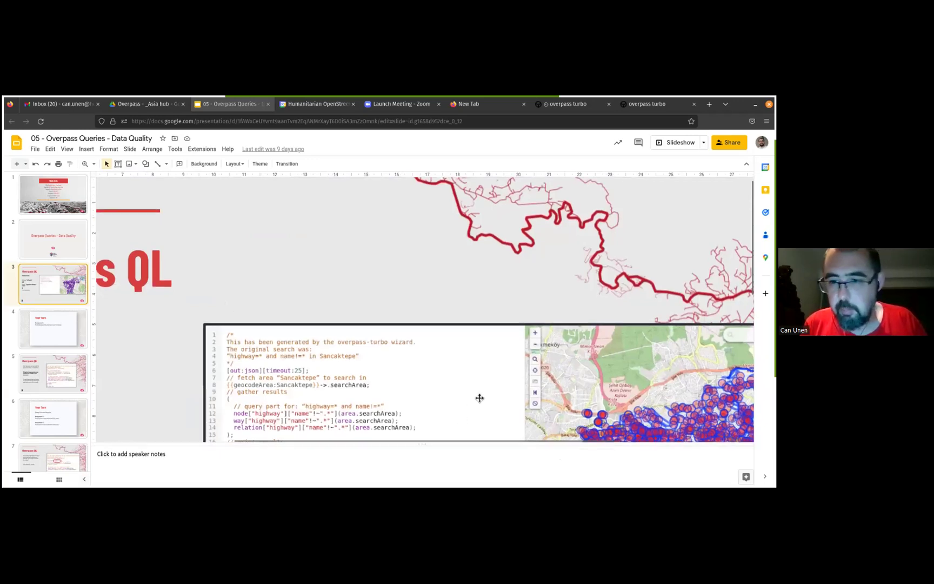
{"action": "left_click_drag", "start_coordinate": [290, 354], "coordinate": [540, 316]}
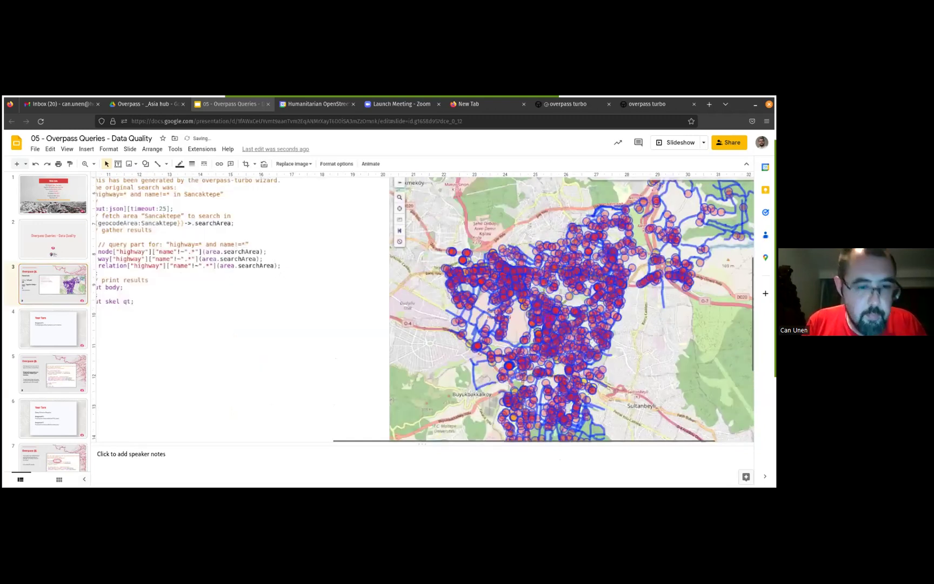
{"action": "scroll", "coordinate": [448, 408], "scroll_direction": "up", "scroll_amount": 3}
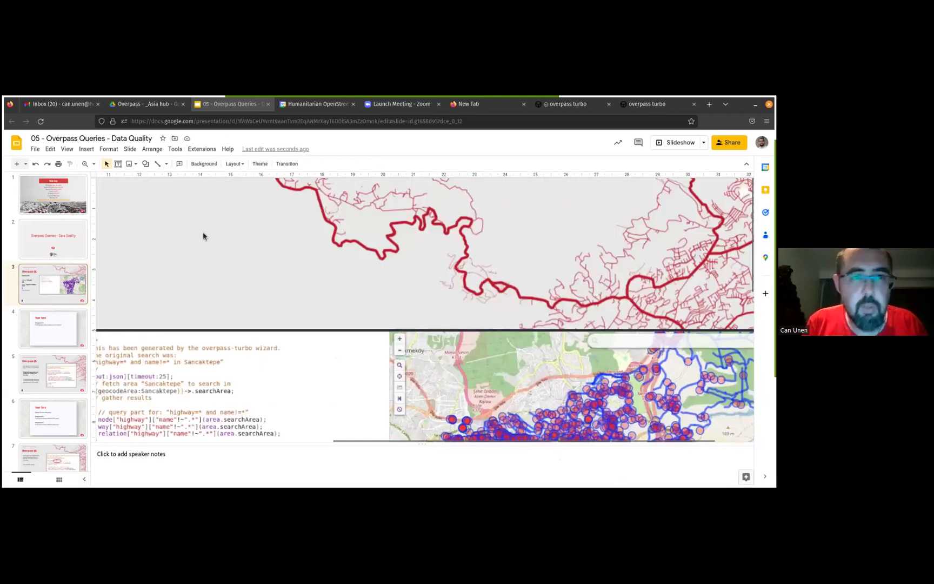
Examine the slide's "name!=*" condition for unnamed roads up close
{"action": "left_click", "coordinate": [84, 164]}
{"action": "left_click", "coordinate": [94, 164]}
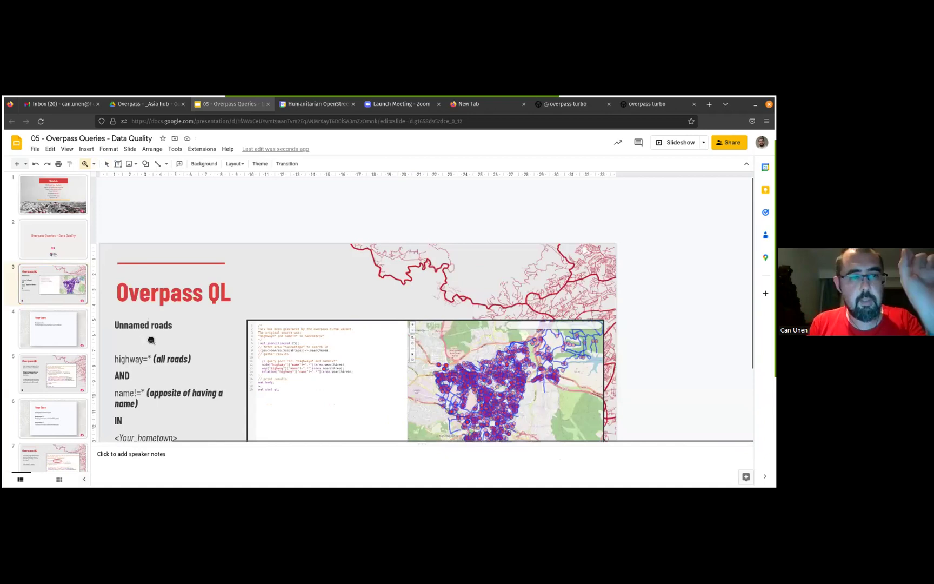
{"action": "scroll", "coordinate": [135, 308], "scroll_direction": "down", "scroll_amount": 3}
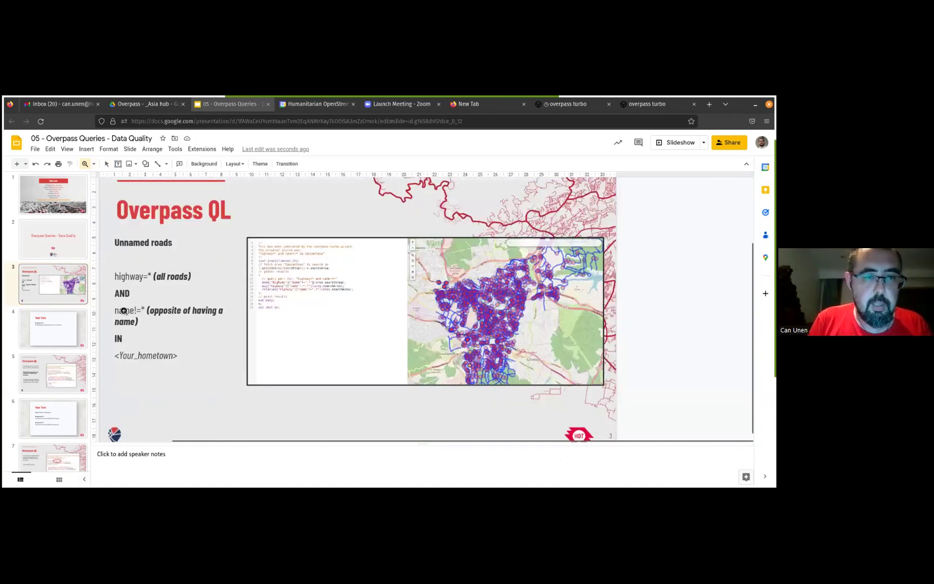
{"action": "left_click", "coordinate": [124, 311]}
{"action": "left_click", "coordinate": [122, 340]}
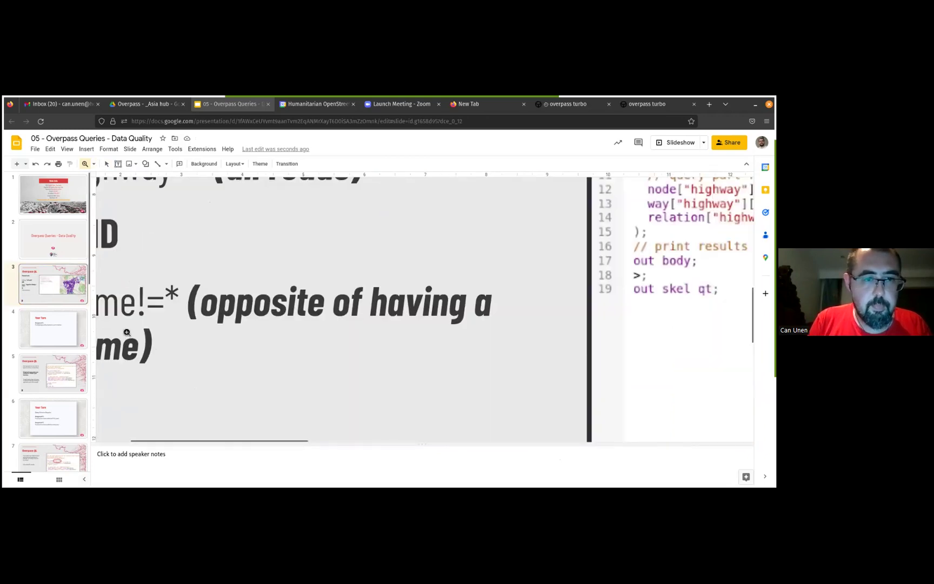
{"action": "left_click", "coordinate": [108, 329], "text": "shift"}
{"action": "left_click", "coordinate": [108, 328]}
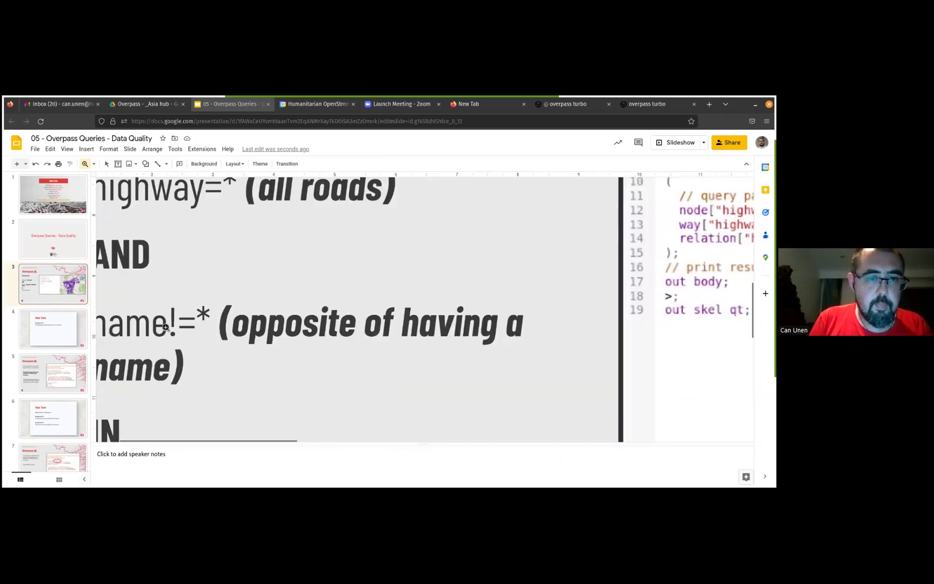
{"action": "left_click", "coordinate": [206, 314]}
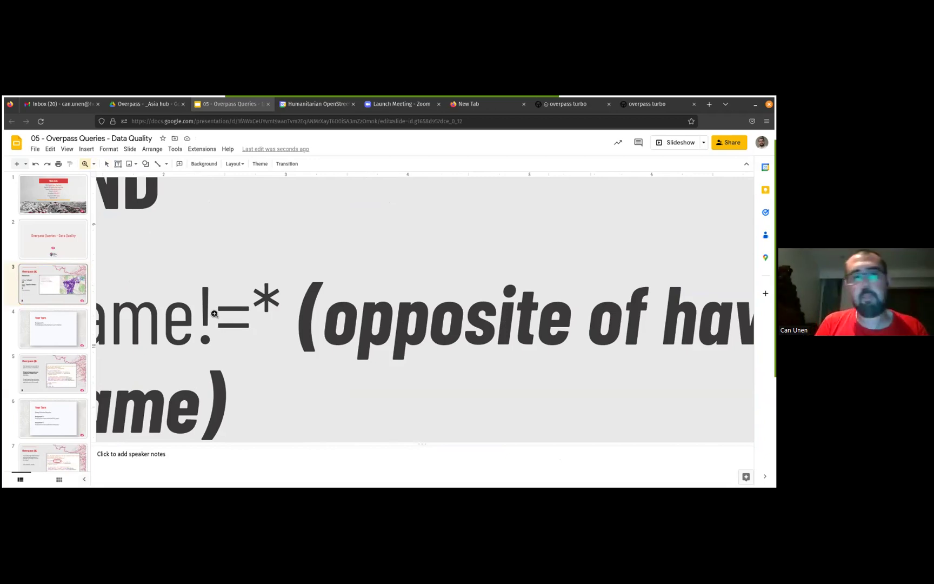
Switch to the newer overpass turbo tab and enter "highway=* and name!=* in Sancaktepe" as the wizard query
{"action": "left_click", "coordinate": [574, 104]}
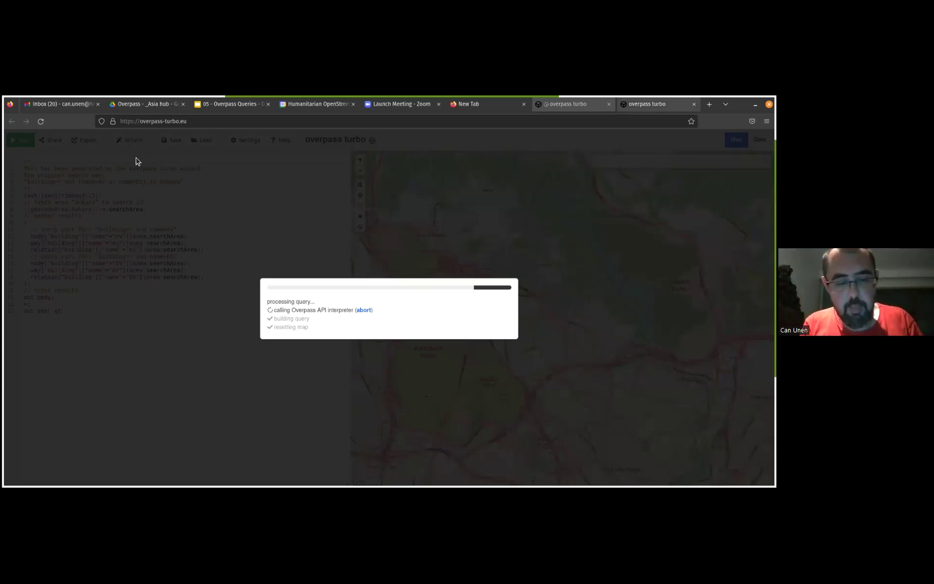
{"action": "type", "text": "highway=*"}
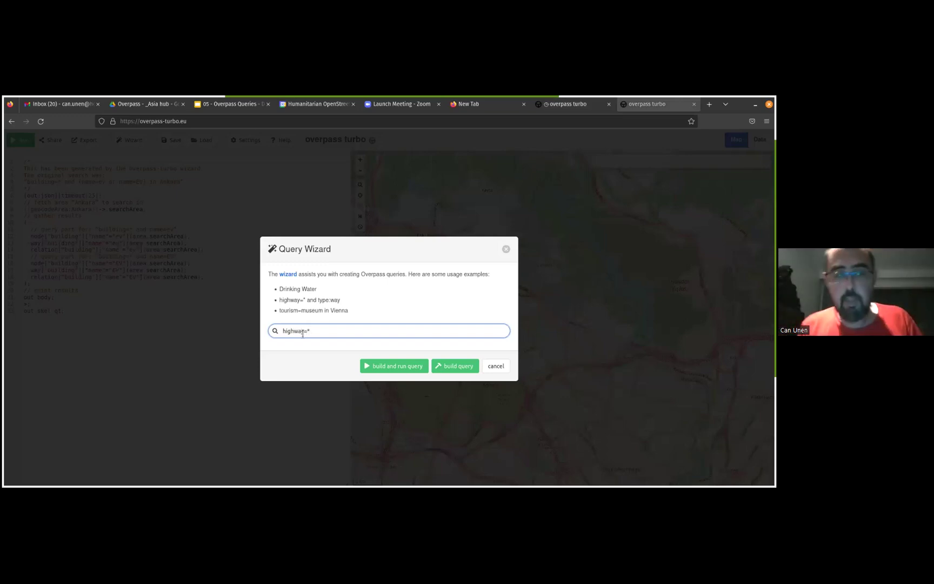
{"action": "type", "text": " and name"}
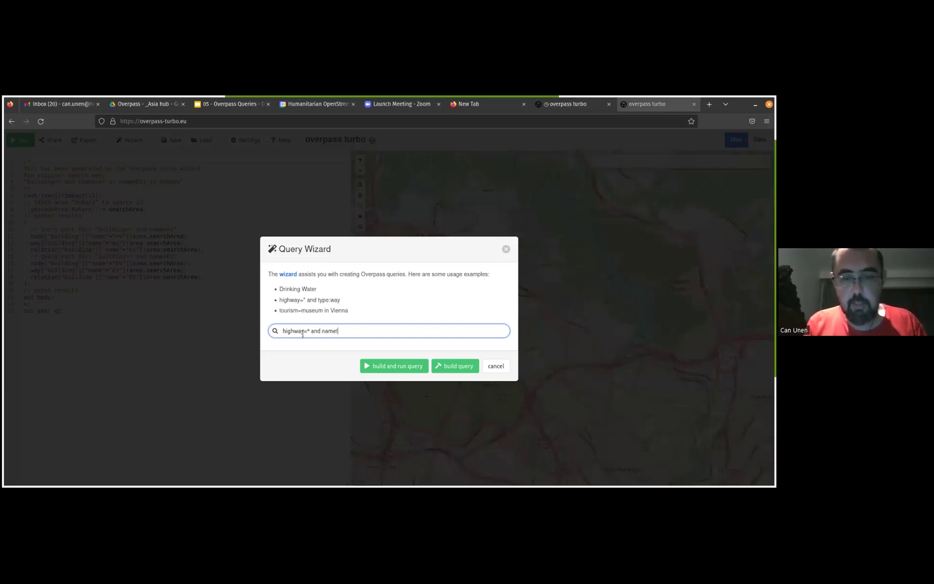
{"action": "type", "text": "!="}
{"action": "left_click", "coordinate": [303, 334], "text": "shift"}
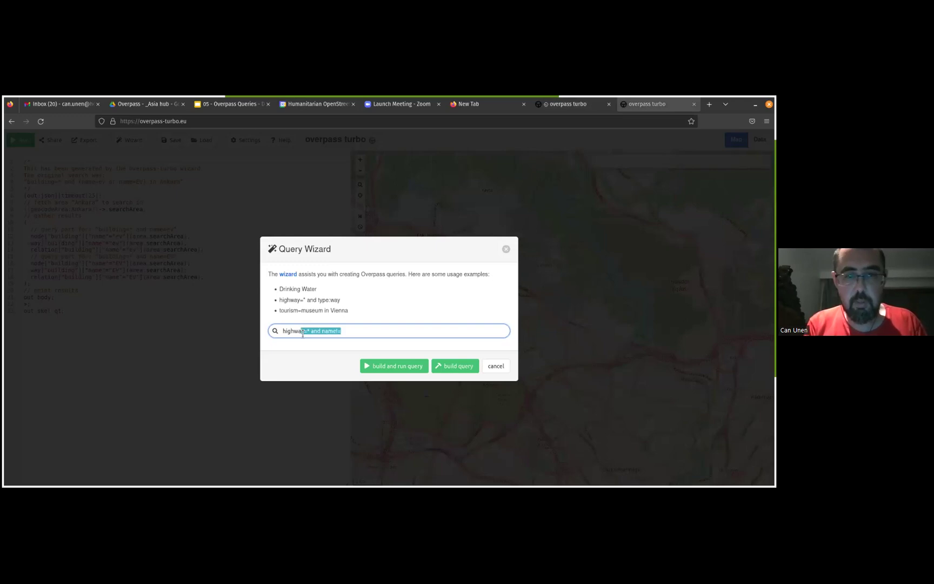
{"action": "key", "text": "End"}
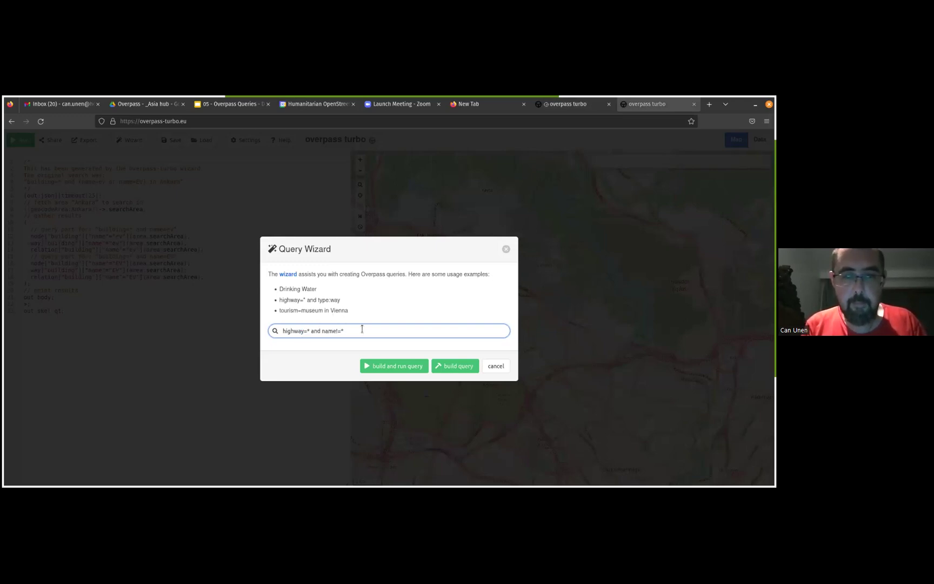
{"action": "type", "text": "in Sa"}
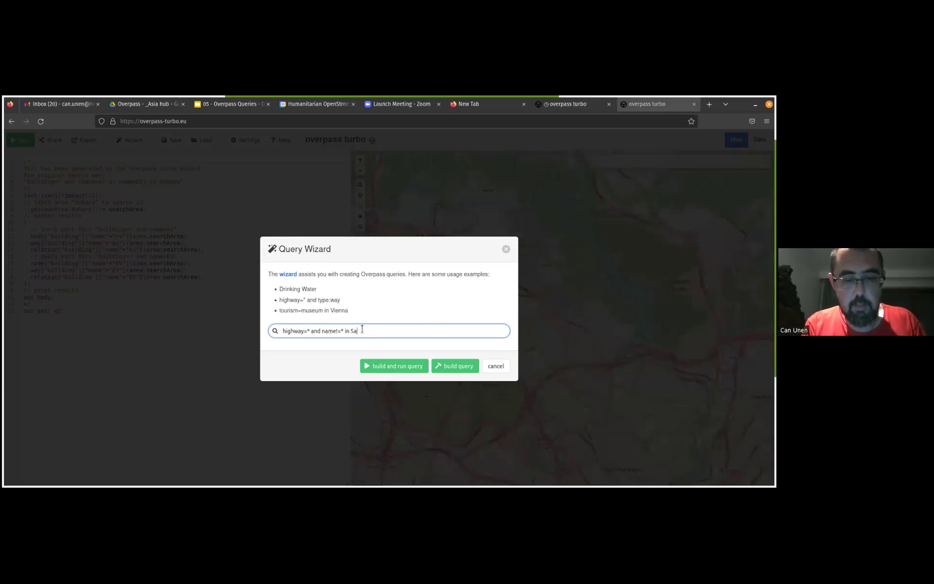
{"action": "type", "text": "ncaktepe"}
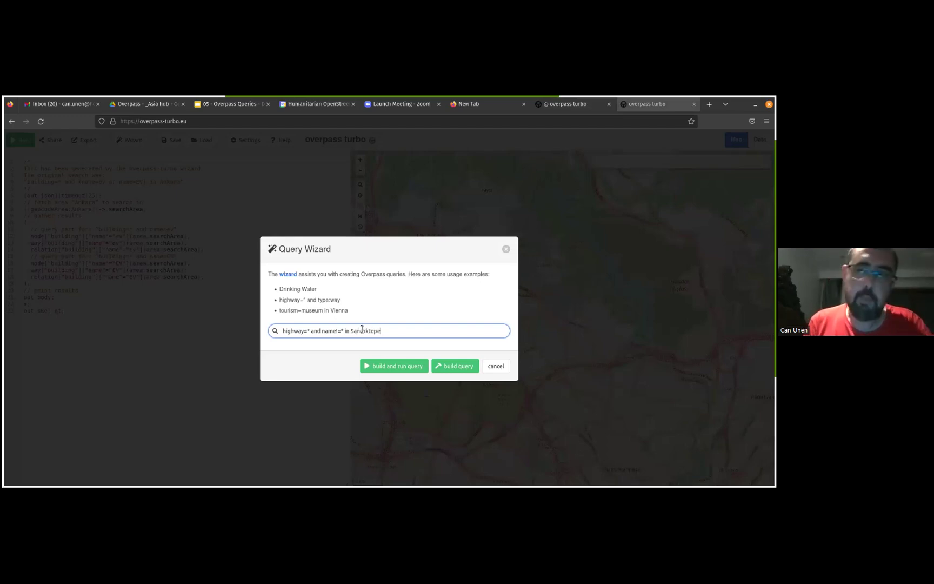
Abort the Ankara query still processing in the other overpass turbo tab, then build and run the Sancaktepe unnamed roads query
{"action": "left_click", "coordinate": [382, 368]}
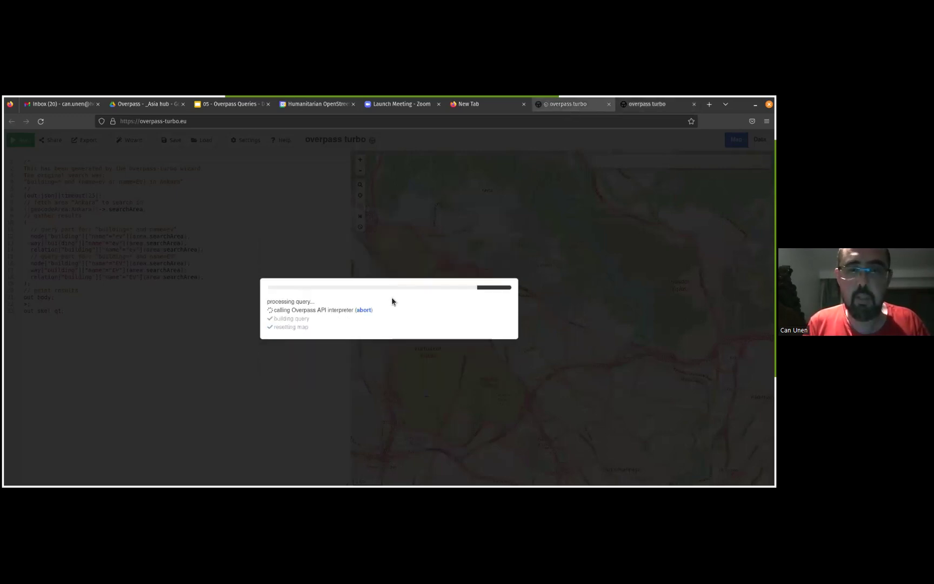
{"action": "left_click", "coordinate": [363, 310]}
{"action": "key", "text": "ctrl+Tab"}
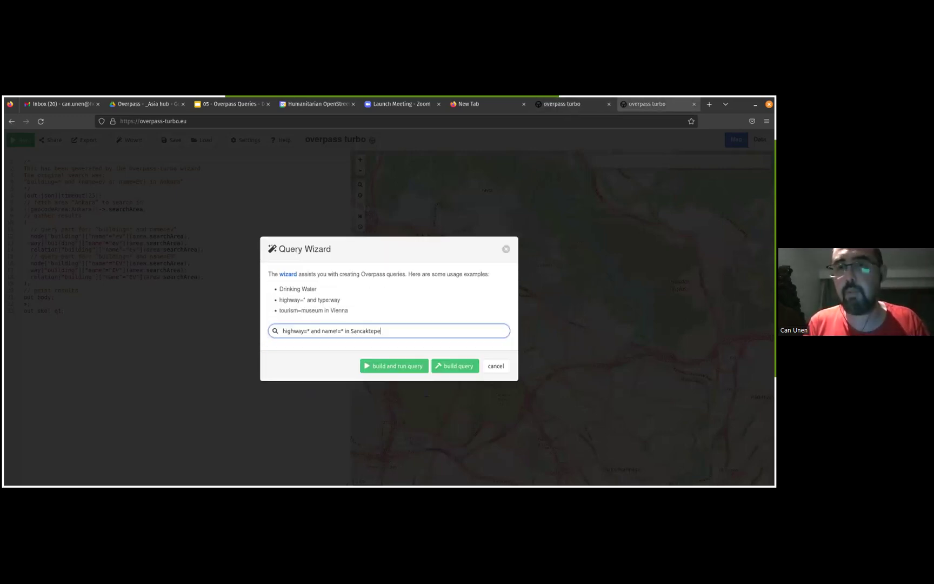
{"action": "left_click", "coordinate": [401, 370]}
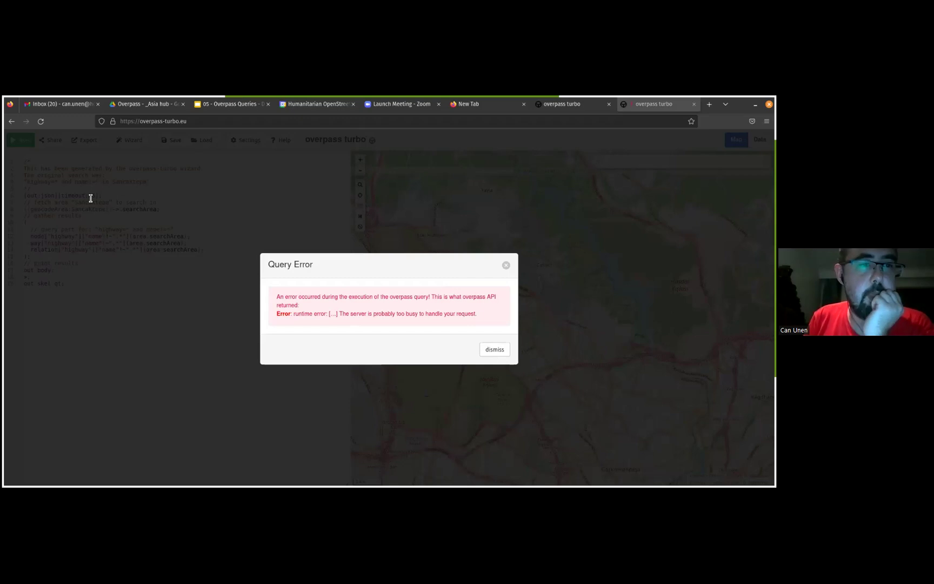
Dismiss the query error, set the Sancaktepe query's timeout to 55, and run it again
{"action": "left_click", "coordinate": [300, 194]}
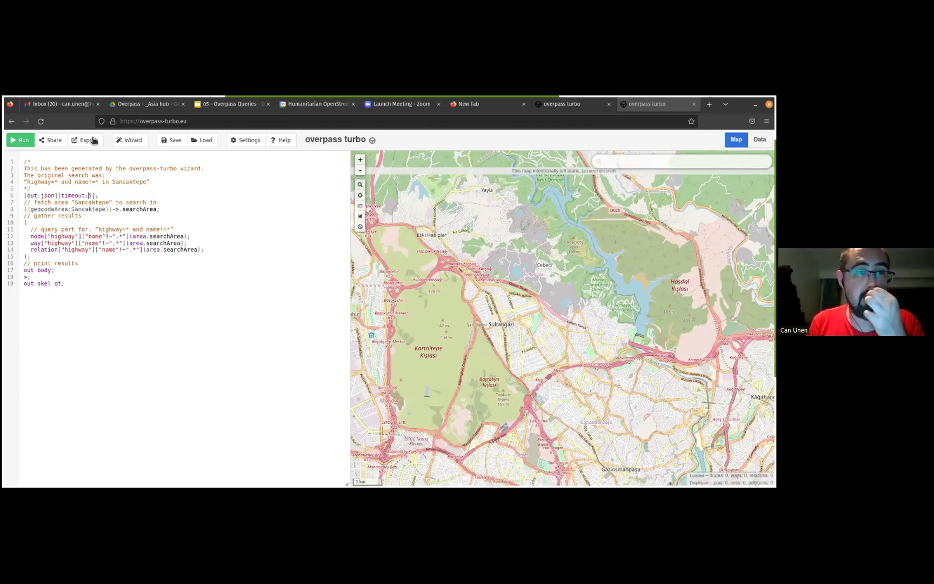
{"action": "left_click", "coordinate": [9, 141]}
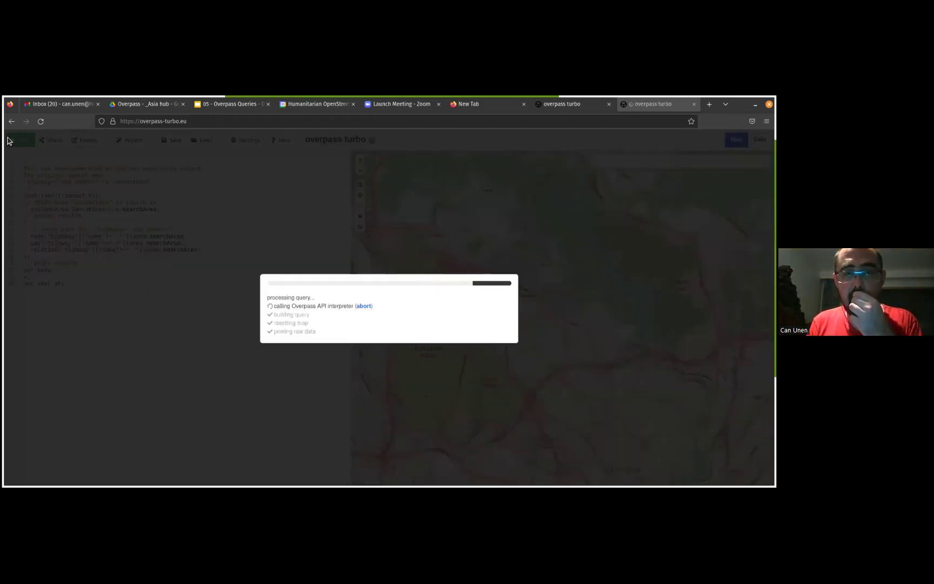
Switch to the Overpass Queries slides, zoom back out, and go through them to the Distance Analysis slide with Step 1
{"action": "left_click", "coordinate": [216, 106]}
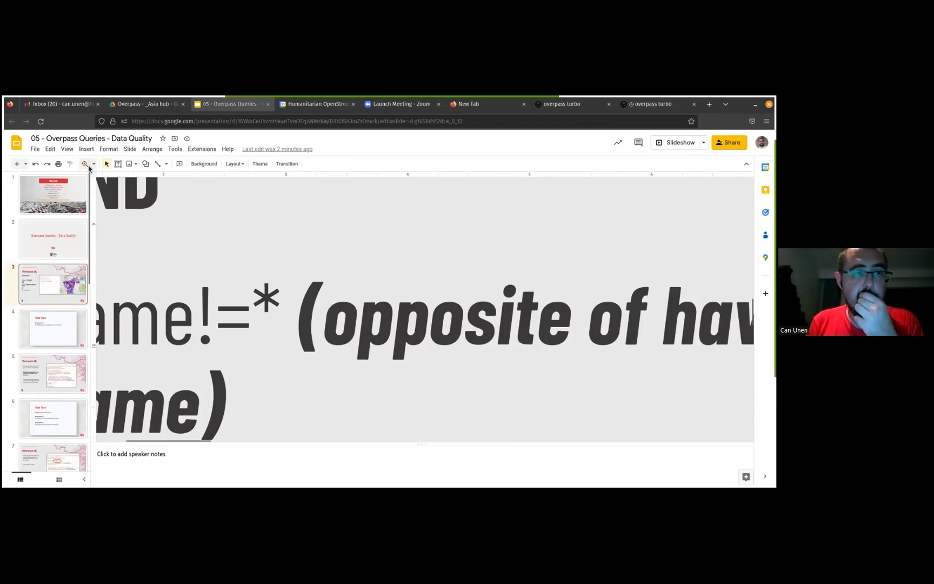
{"action": "left_click", "coordinate": [95, 163]}
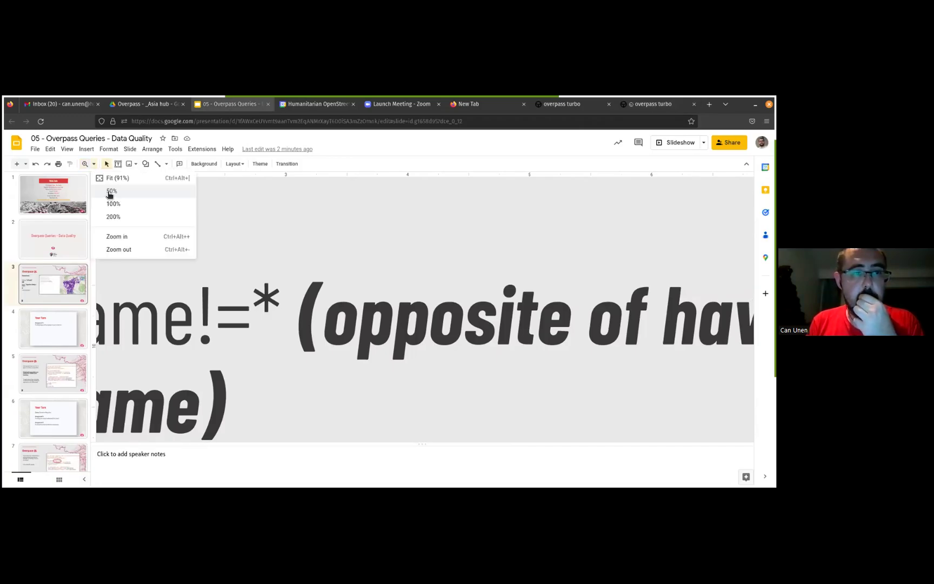
{"action": "left_click", "coordinate": [54, 323]}
{"action": "key", "text": "Down"}
{"action": "key", "text": "Down"}
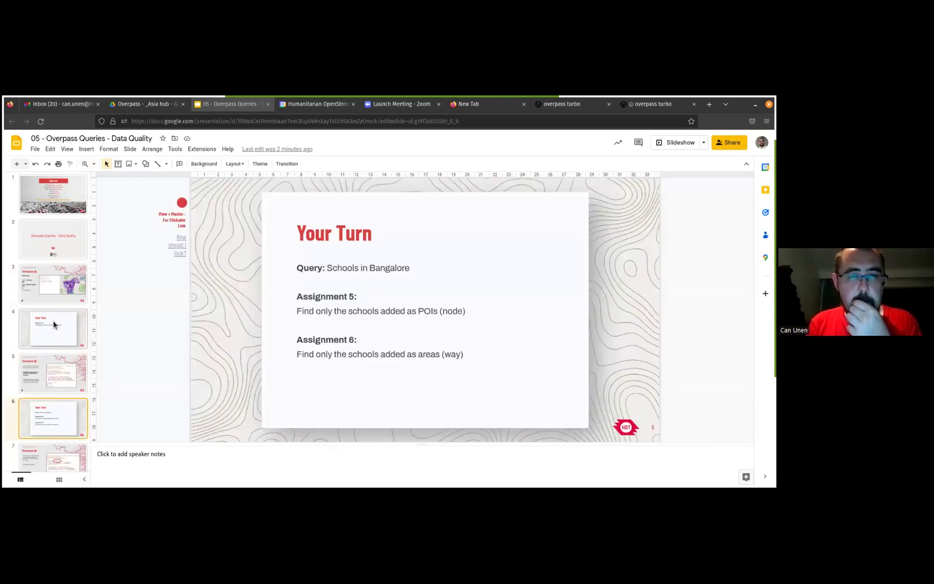
{"action": "key", "text": "Down"}
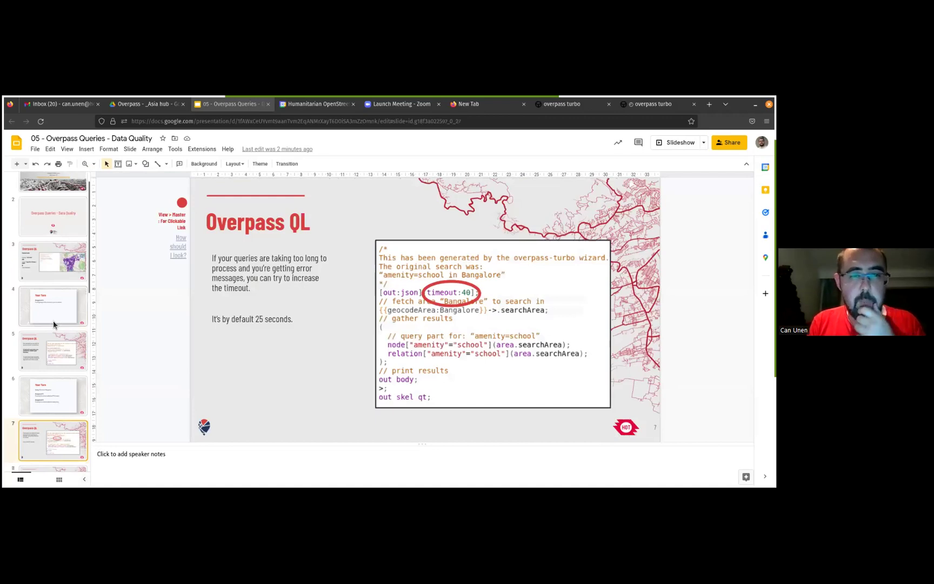
{"action": "key", "text": "Down"}
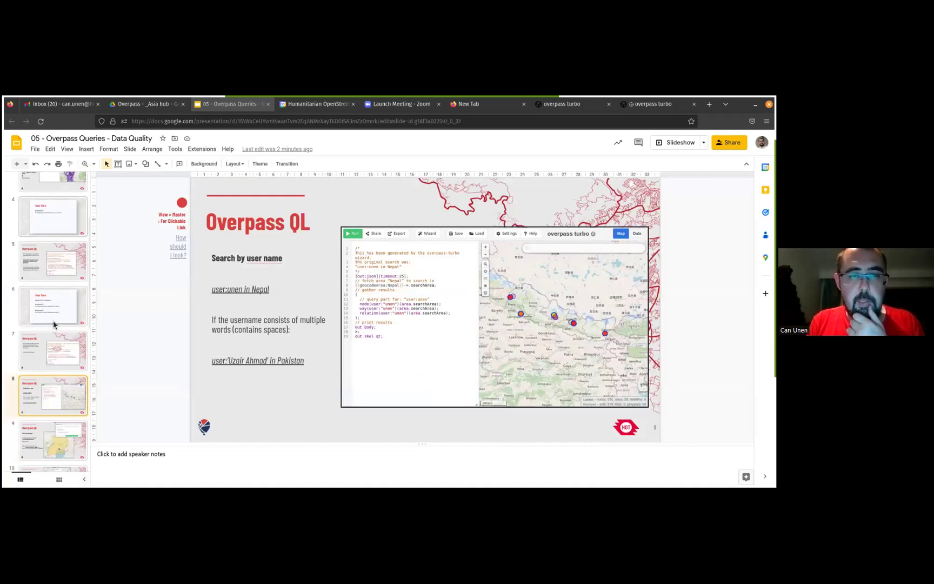
{"action": "key", "text": "Down"}
{"action": "key", "text": "Down"}
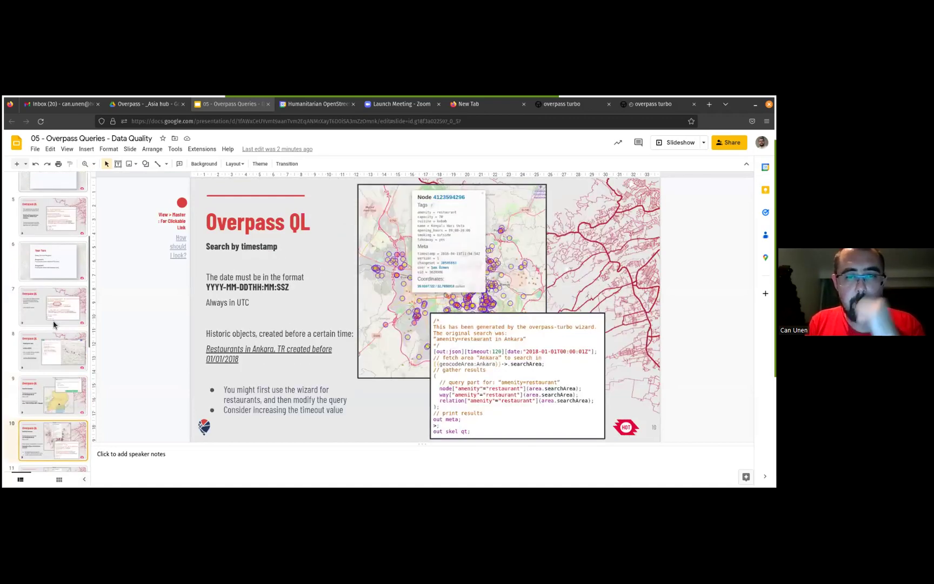
{"action": "key", "text": "Down"}
{"action": "key", "text": "Down"}
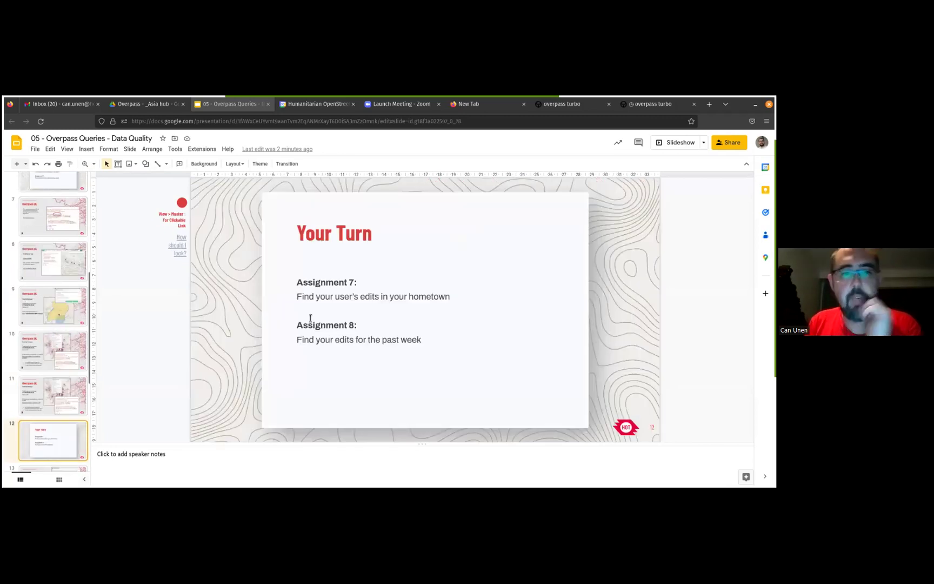
{"action": "key", "text": "Down"}
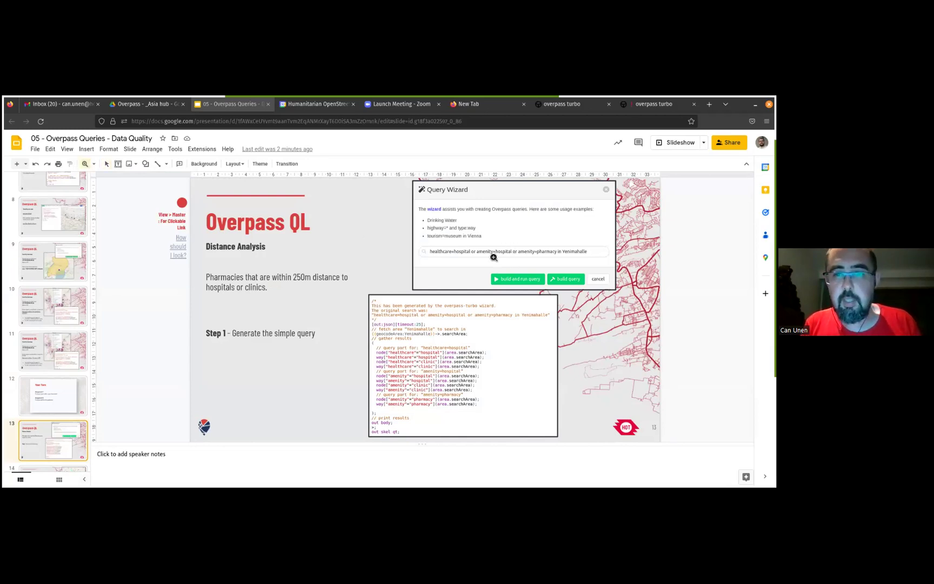
Examine the Distance Analysis slide's example hospital and pharmacy query for Yenimahalle up close
{"action": "left_click", "coordinate": [407, 259]}
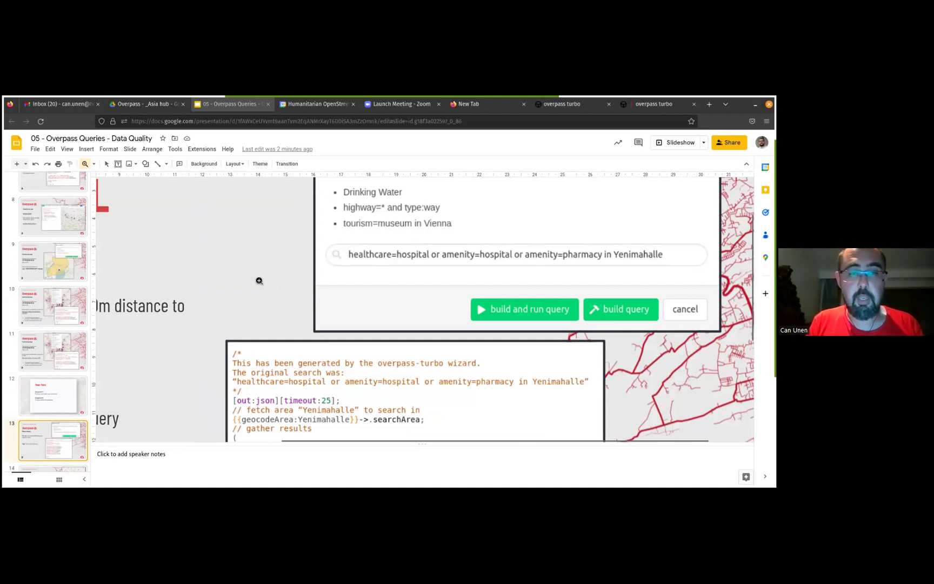
{"action": "scroll", "coordinate": [302, 304], "scroll_direction": "down", "scroll_amount": 1}
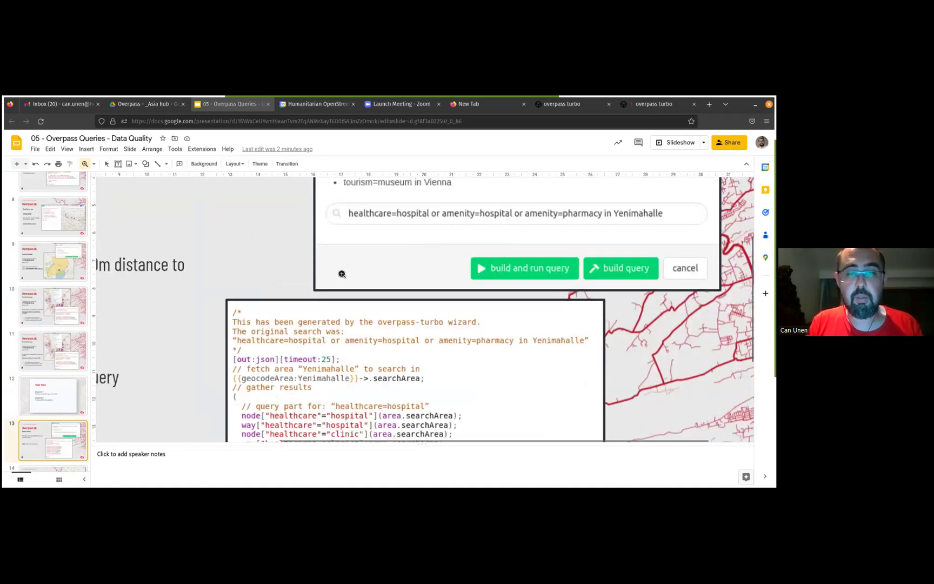
{"action": "scroll", "coordinate": [123, 292], "scroll_direction": "down", "scroll_amount": 4}
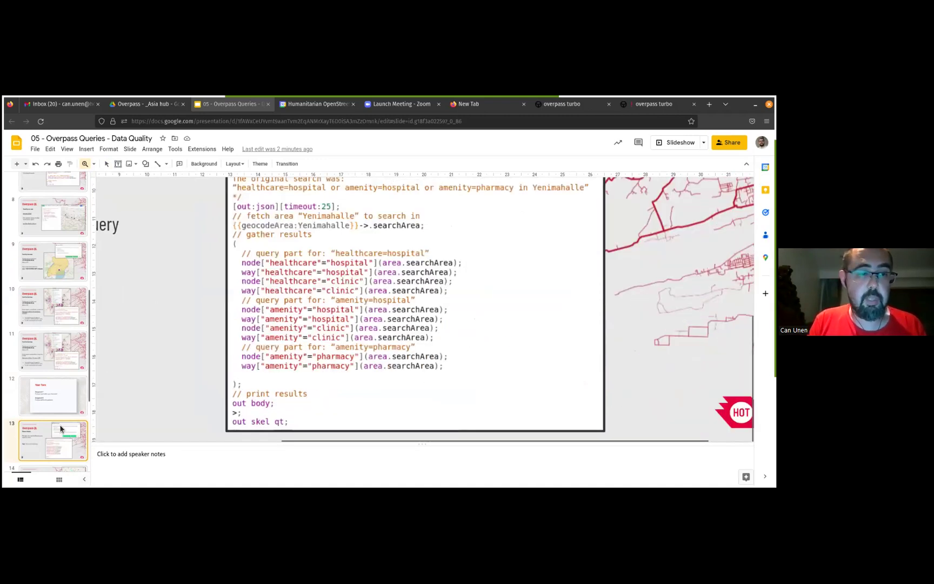
{"action": "scroll", "coordinate": [268, 310], "scroll_direction": "up", "scroll_amount": 4}
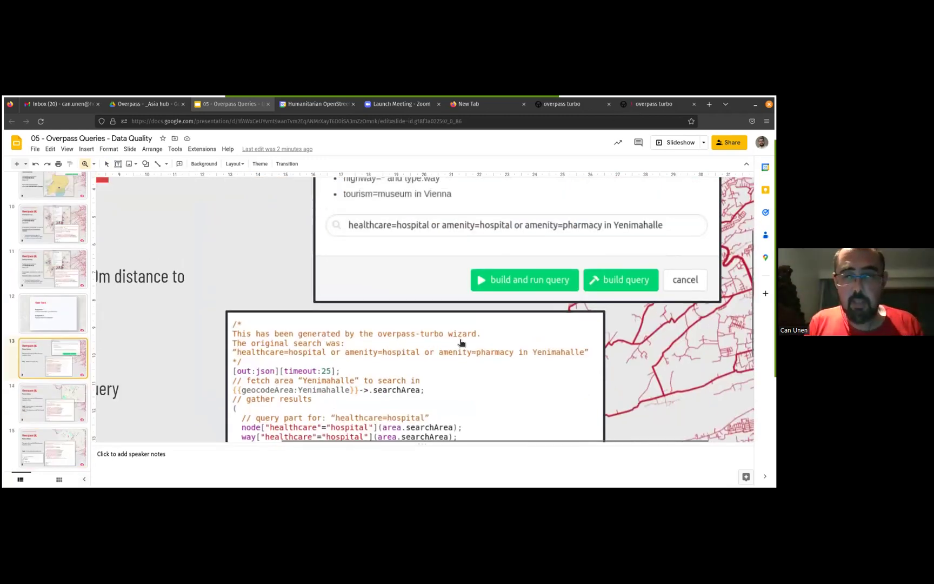
Return to overpass turbo, load the large Sancaktepe result anyway, and inspect the tags of unnamed roads on the map
{"action": "key", "text": "ctrl+9"}
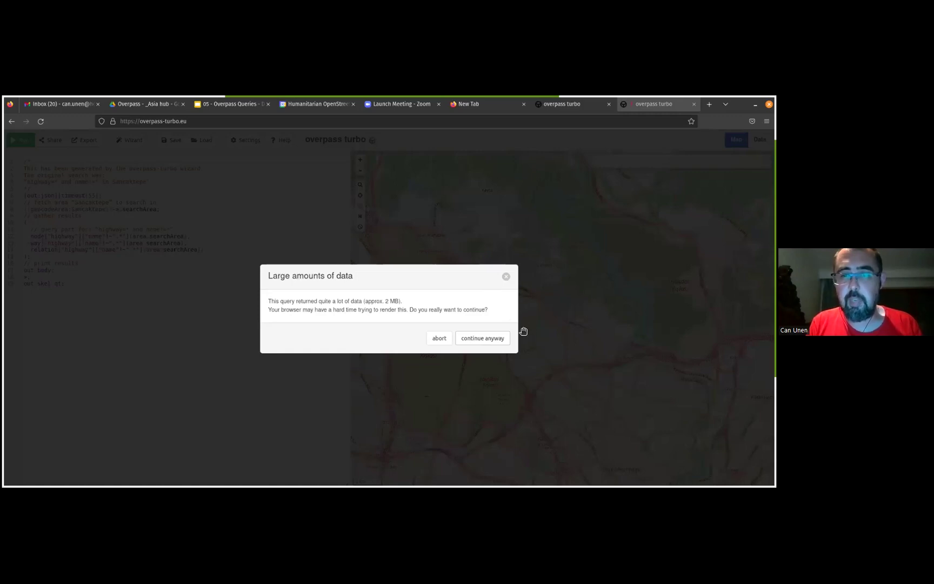
{"action": "left_click", "coordinate": [498, 255]}
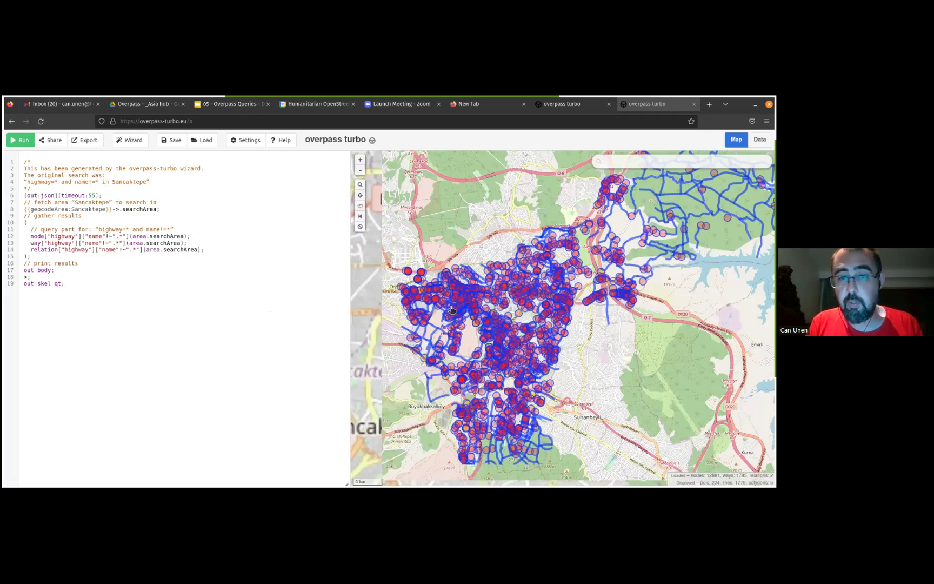
{"action": "scroll", "coordinate": [452, 310], "scroll_direction": "up", "scroll_amount": 5}
{"action": "left_click", "coordinate": [451, 324]}
{"action": "left_click", "coordinate": [448, 340]}
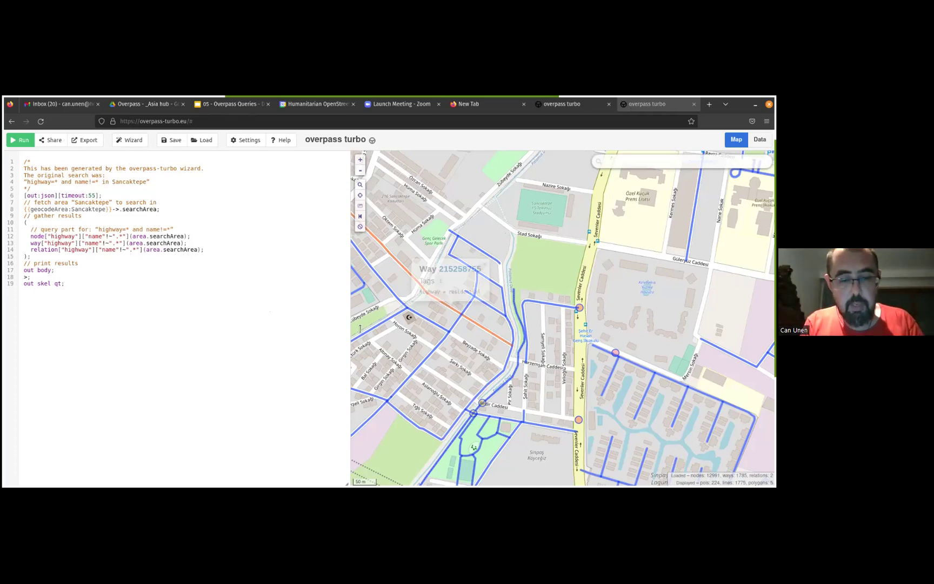
{"action": "scroll", "coordinate": [360, 328], "scroll_direction": "down", "scroll_amount": 3}
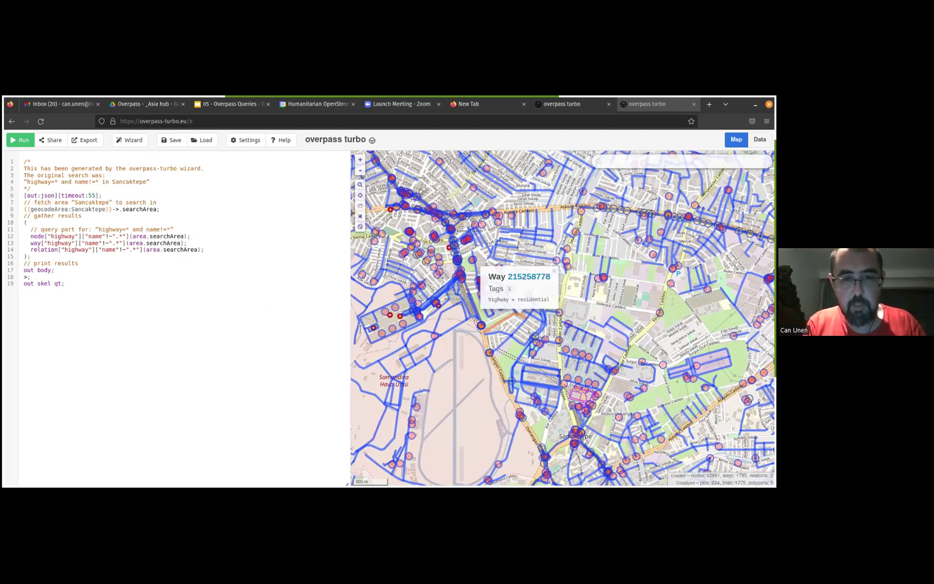
Check the slide's example query, then build and run "healthcare=hospital or amenity=pharmacy in Sancaktepe" with the overpass turbo wizard
{"action": "key", "text": "alt+3"}
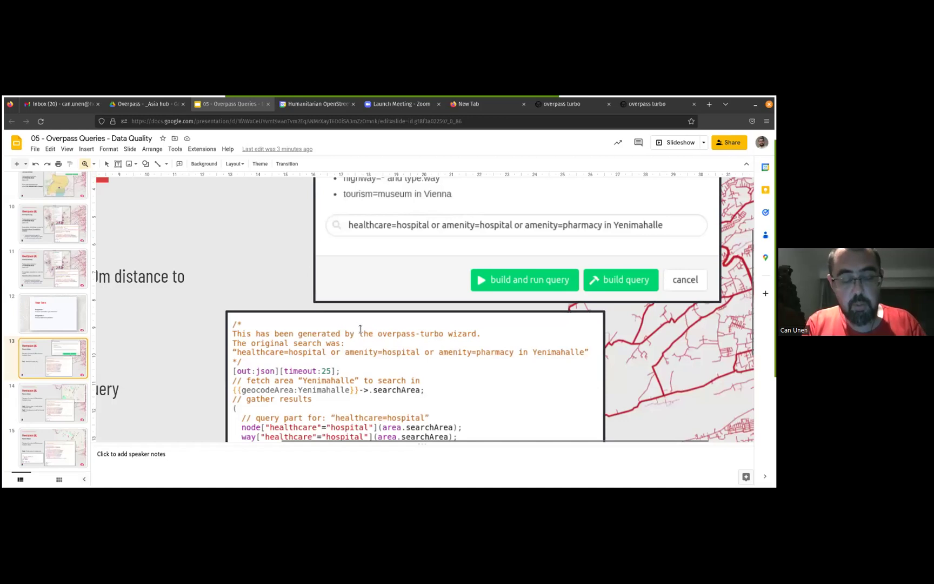
{"action": "key", "text": "alt+9"}
{"action": "type", "text": "he"}
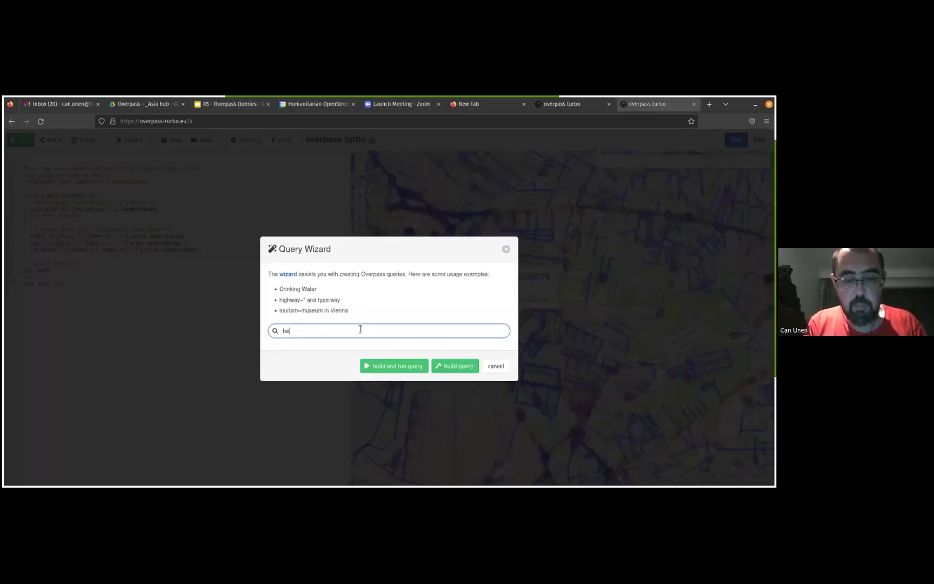
{"action": "type", "text": "althcare=hospital or amenity=pharmacy in Sa"}
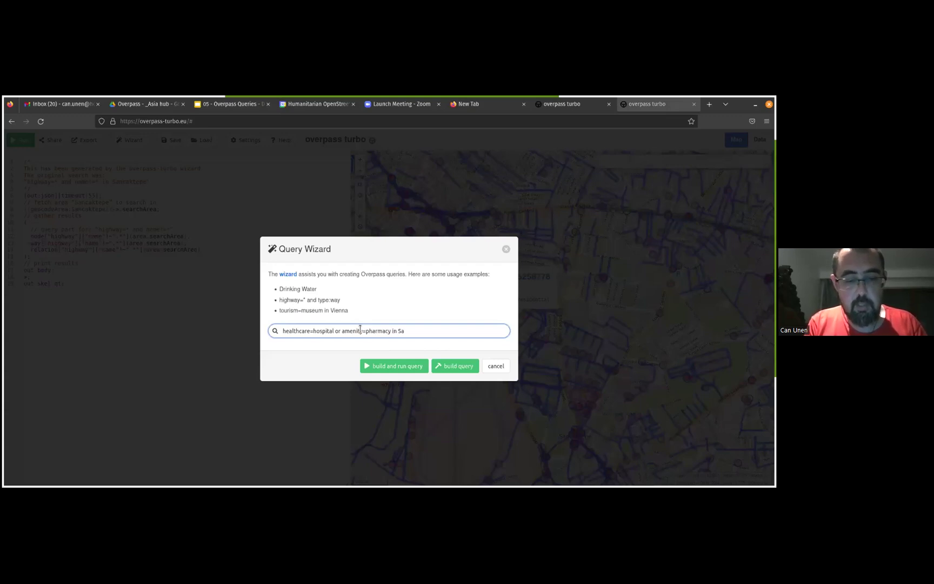
{"action": "type", "text": "ncakte"}
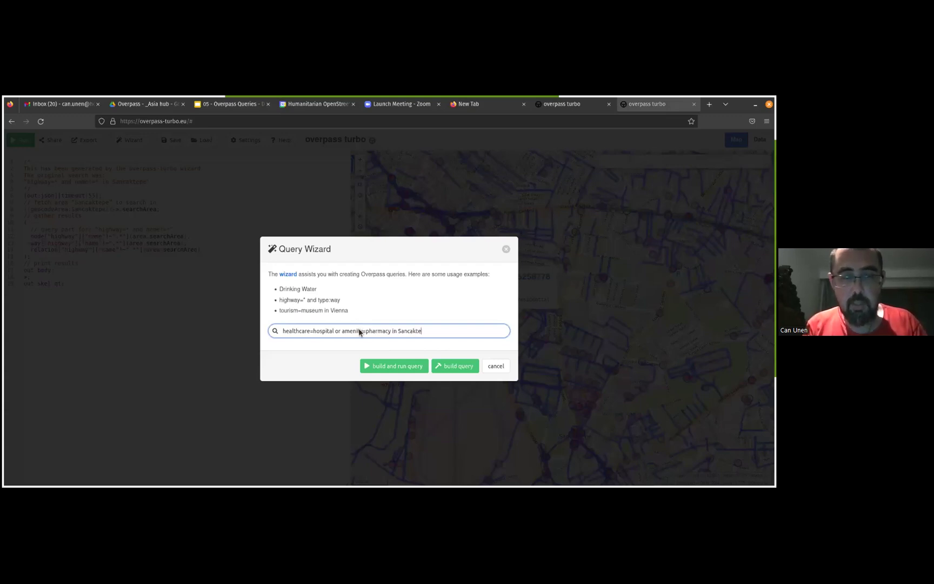
{"action": "type", "text": "pe"}
{"action": "key", "text": "Return"}
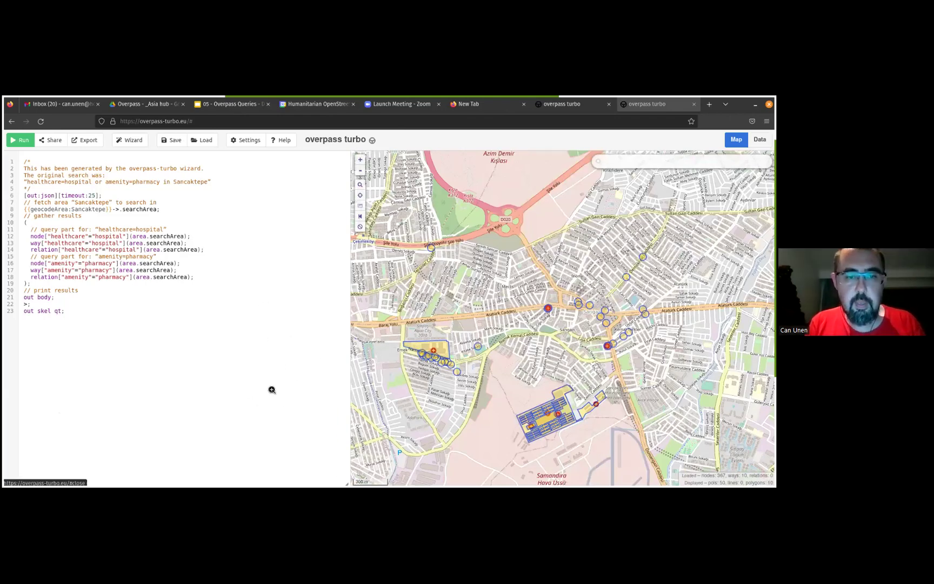
Switch to the Overpass Queries slides and examine the next slide's query for pharmacies within 250 m of the health set
{"action": "key", "text": "ctrl+3"}
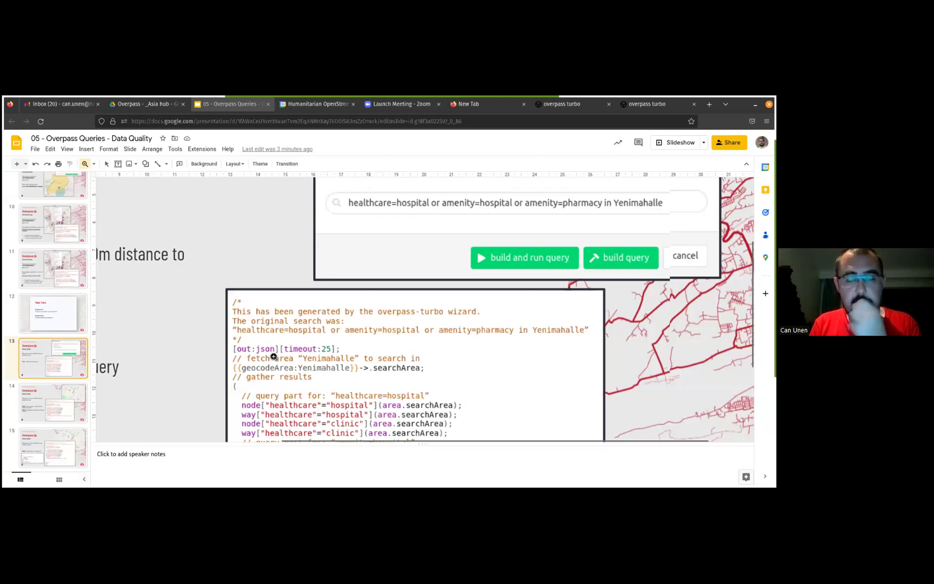
{"action": "key", "text": "Down"}
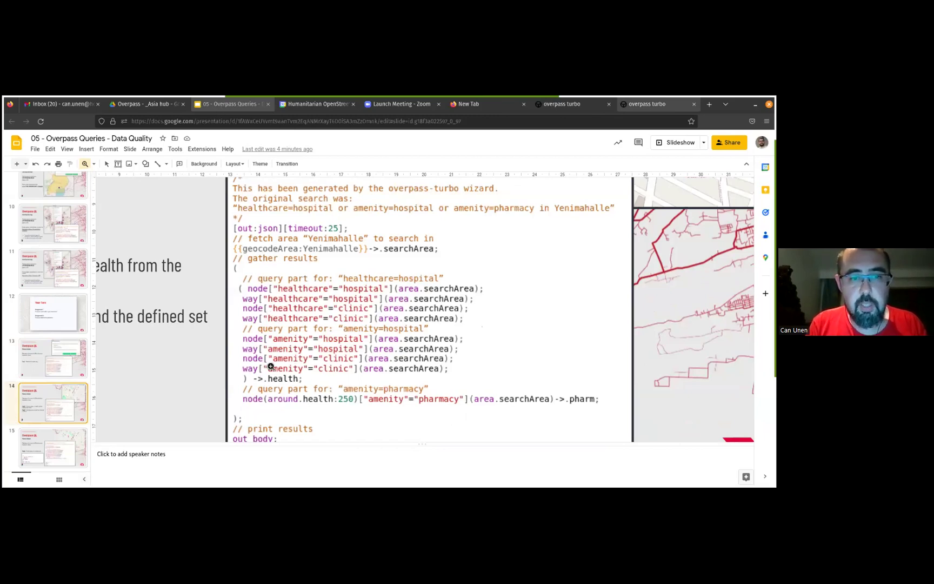
In the overpass turbo query, group the hospital node, way and relation lines in parentheses and store them as ->.health, following the slide's example
{"action": "key", "text": "ctrl+9"}
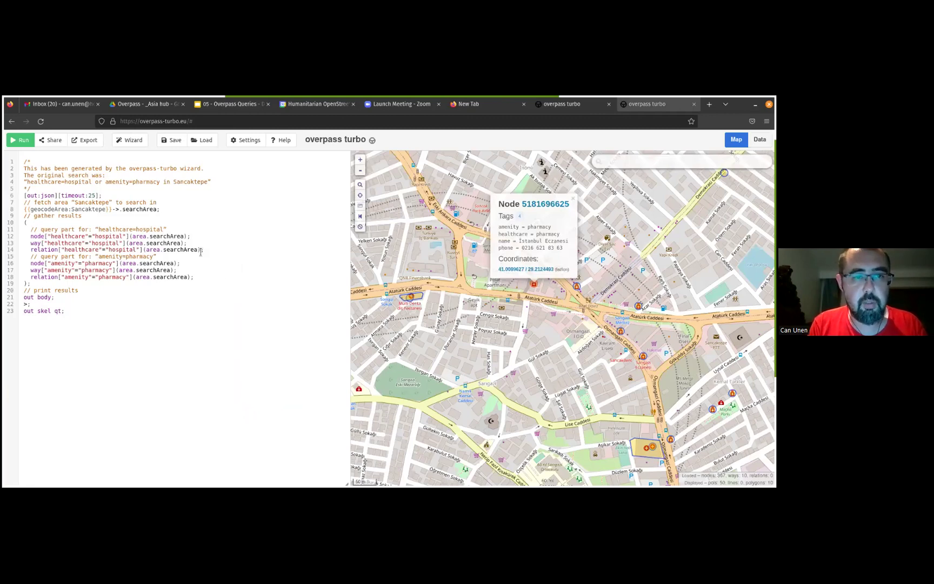
{"action": "key", "text": "ctrl+3"}
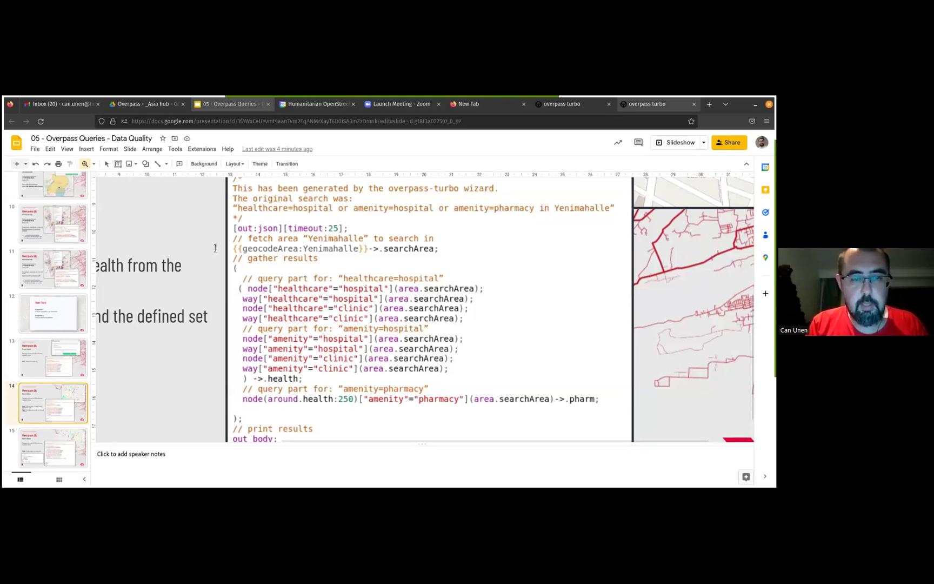
{"action": "key", "text": "ctrl+9"}
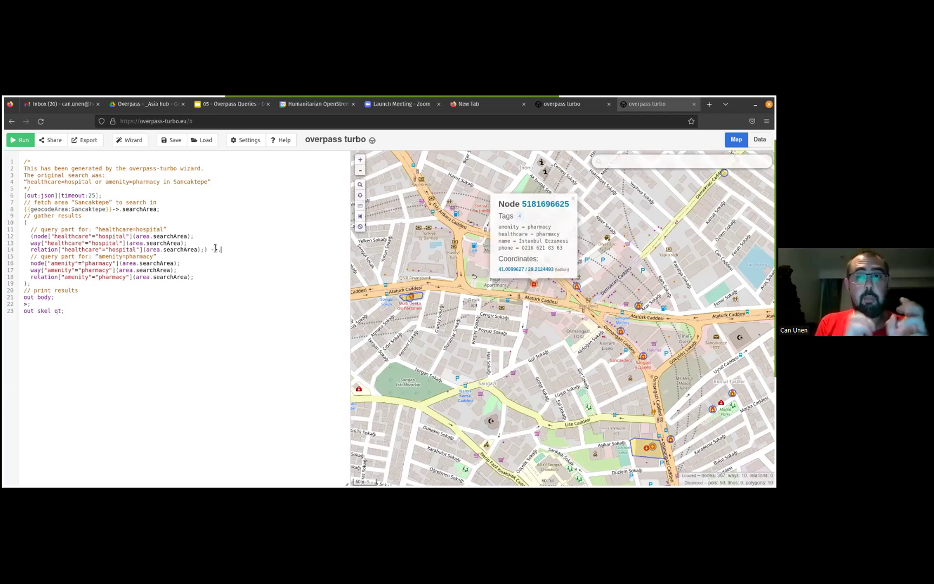
{"action": "type", "text": "health"}
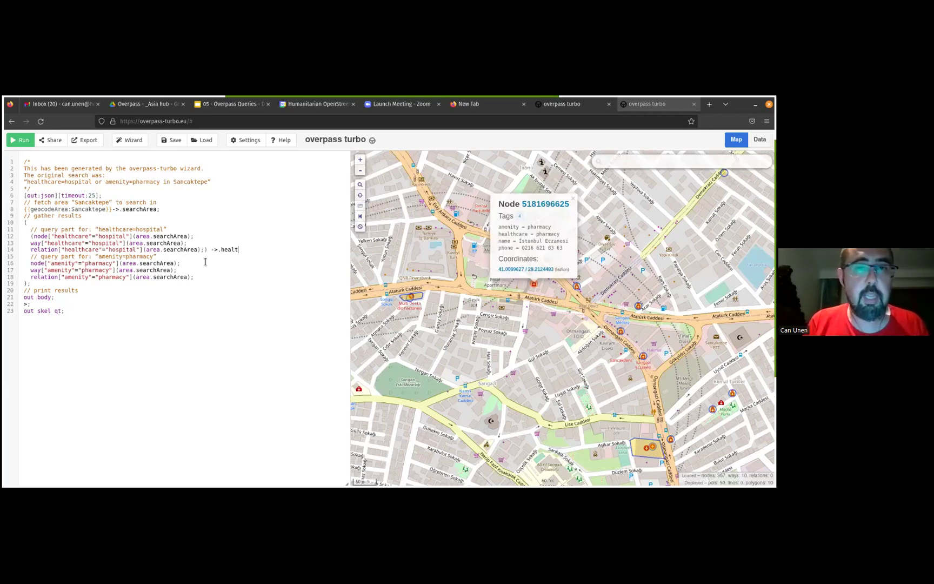
Begin the distance line node(around.health:250)[amenity= above the print results comment in overpass turbo, consulting the slide's pharmacy line
{"action": "key", "text": "ctrl+3"}
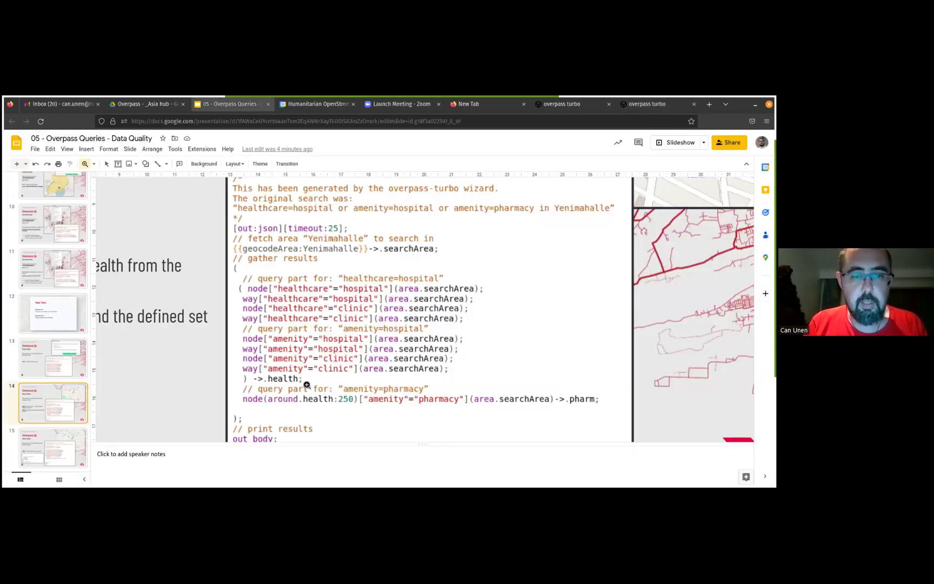
{"action": "scroll", "coordinate": [302, 352], "scroll_direction": "down", "scroll_amount": 1}
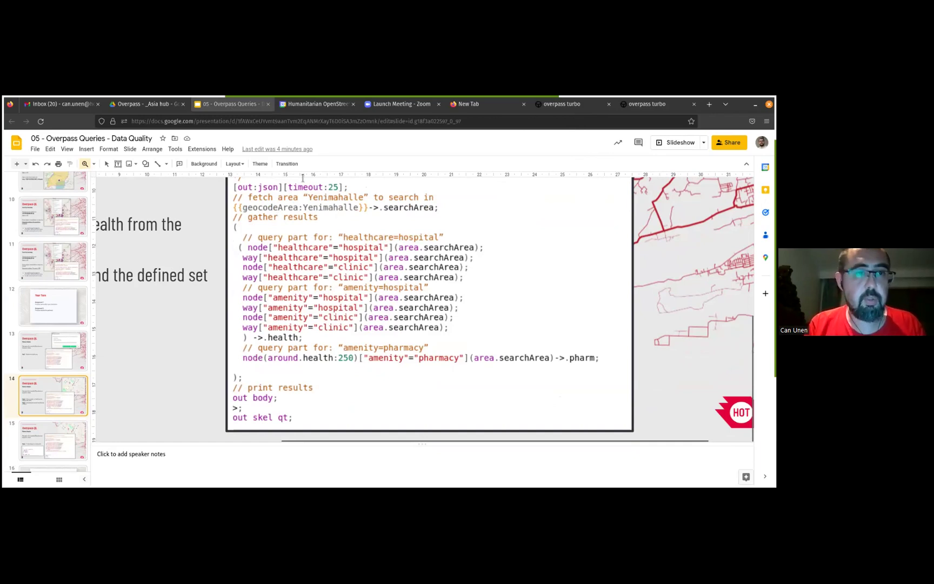
{"action": "key", "text": "ctrl+9"}
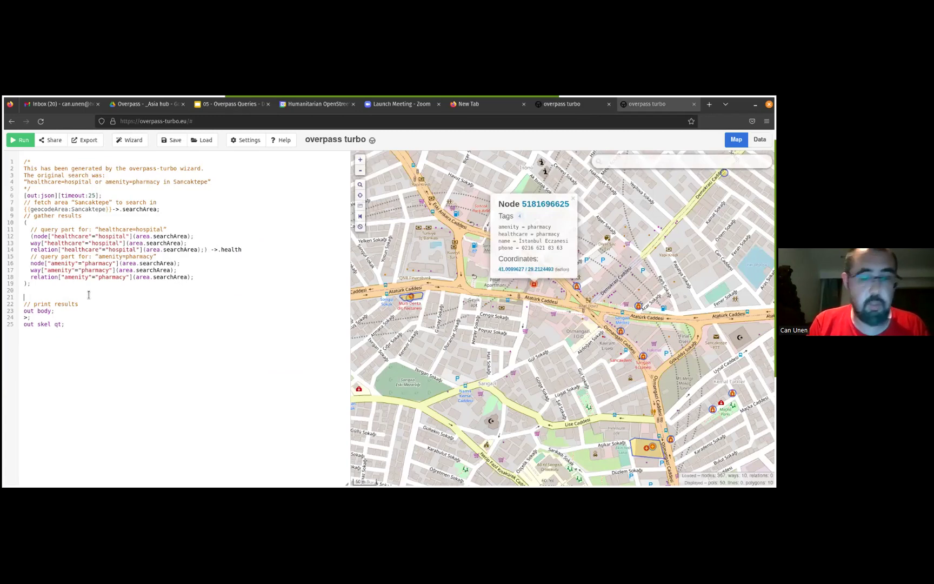
{"action": "type", "text": "node(aro"}
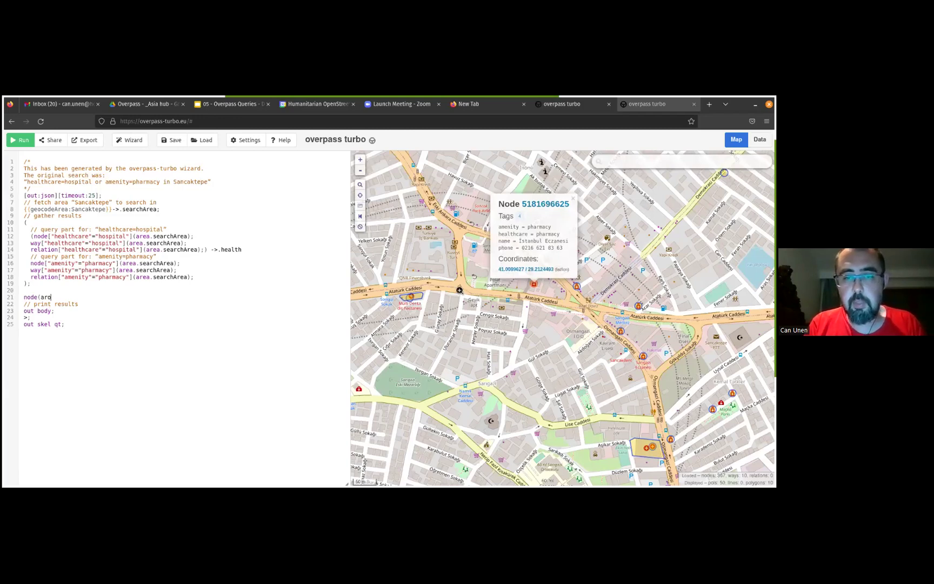
{"action": "key", "text": "ctrl+3"}
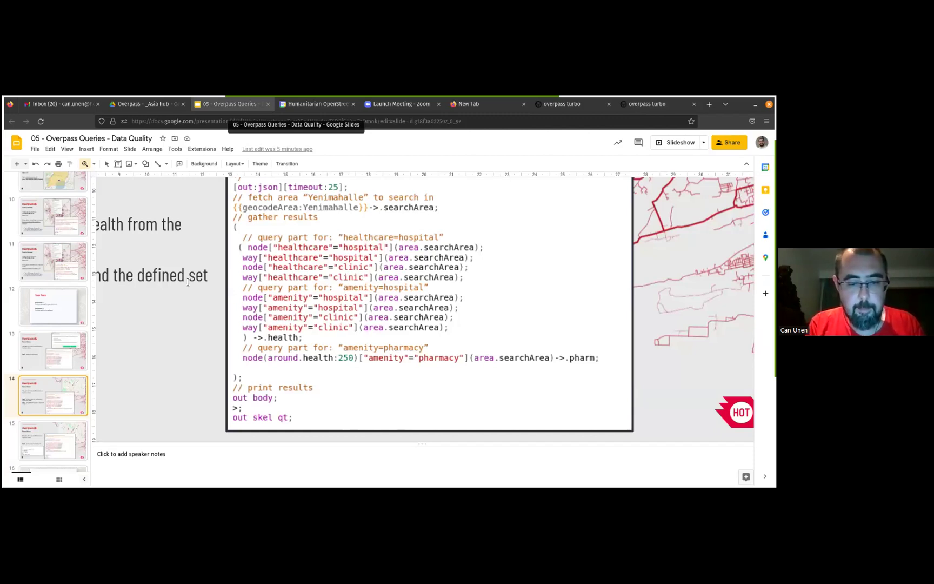
{"action": "key", "text": "ctrl+9"}
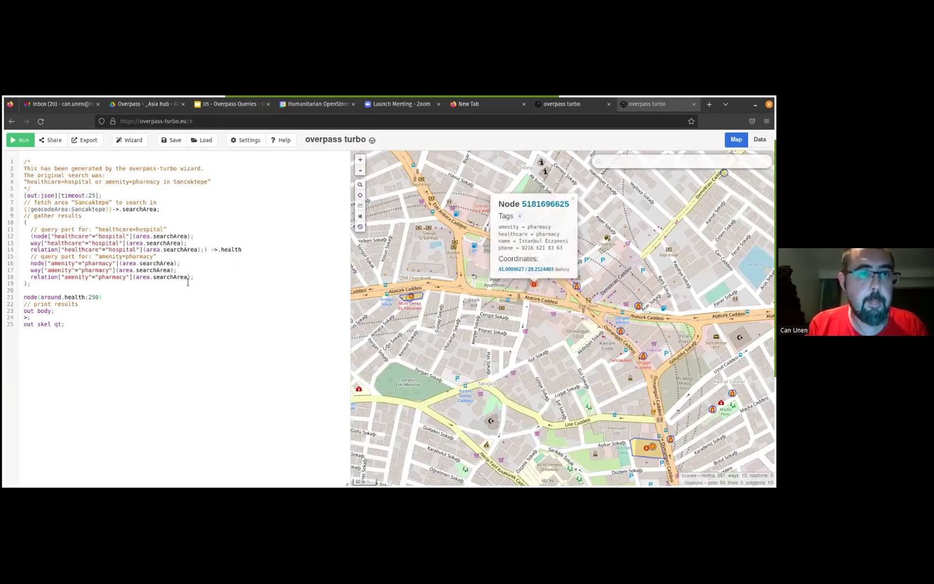
{"action": "left_click", "coordinate": [219, 107]}
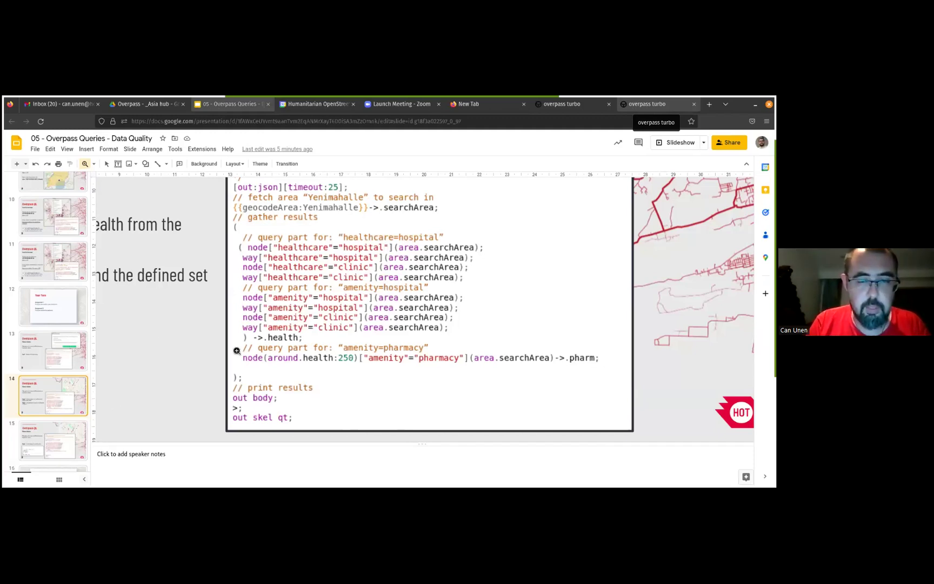
{"action": "key", "text": "ctrl+9"}
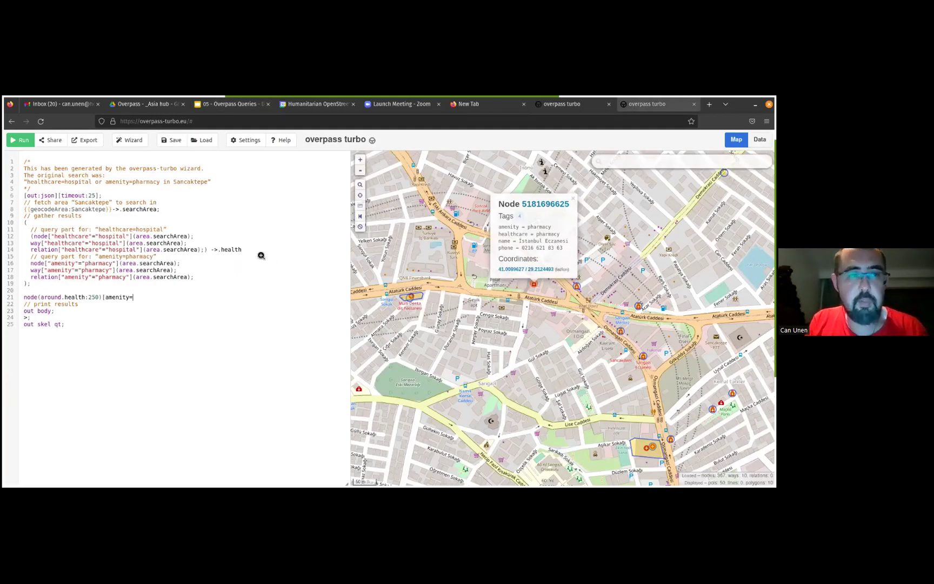
Compare the slide 14 pharmacy distance query with the slide 15 version that prints the .pharm set
{"action": "key", "text": "ctrl+3"}
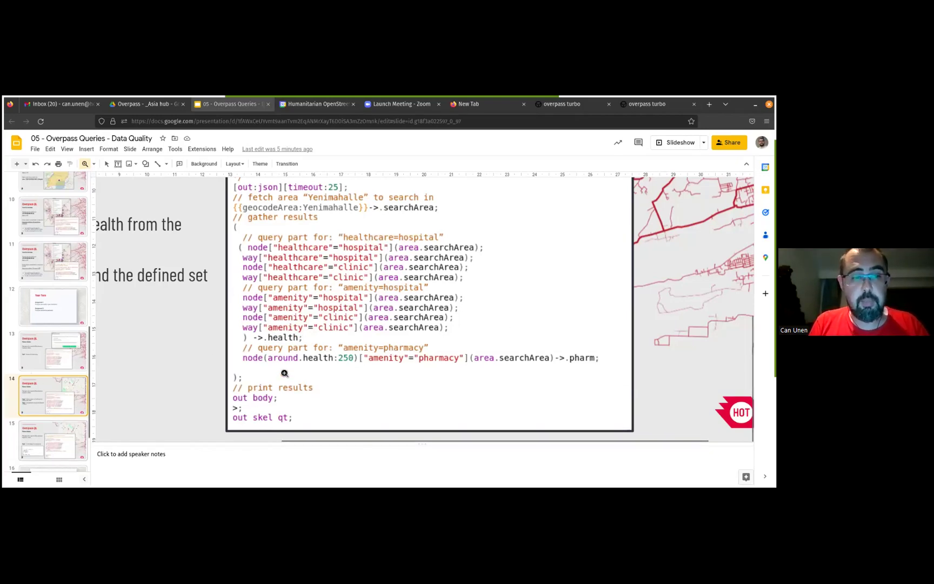
{"action": "key", "text": "Down"}
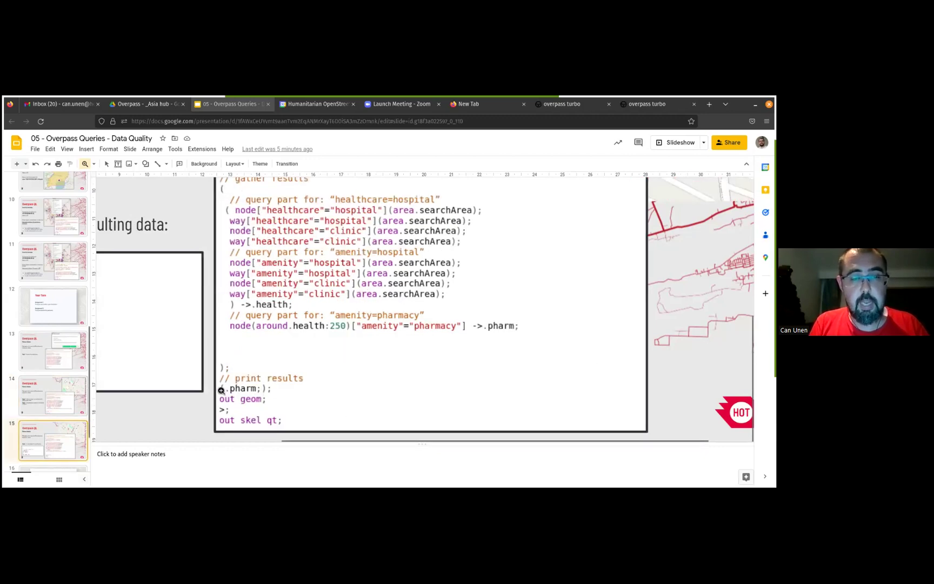
{"action": "key", "text": "Up"}
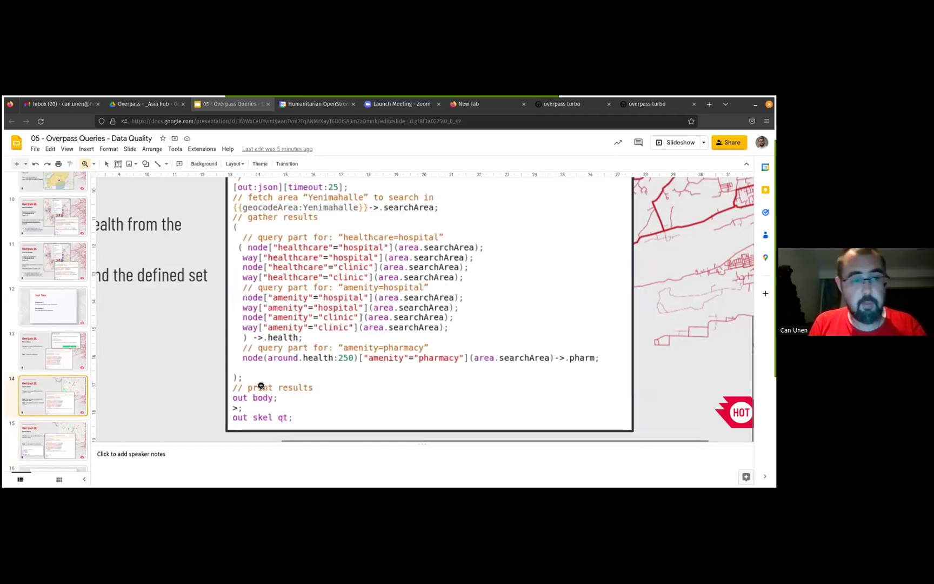
{"action": "left_click", "coordinate": [16, 428]}
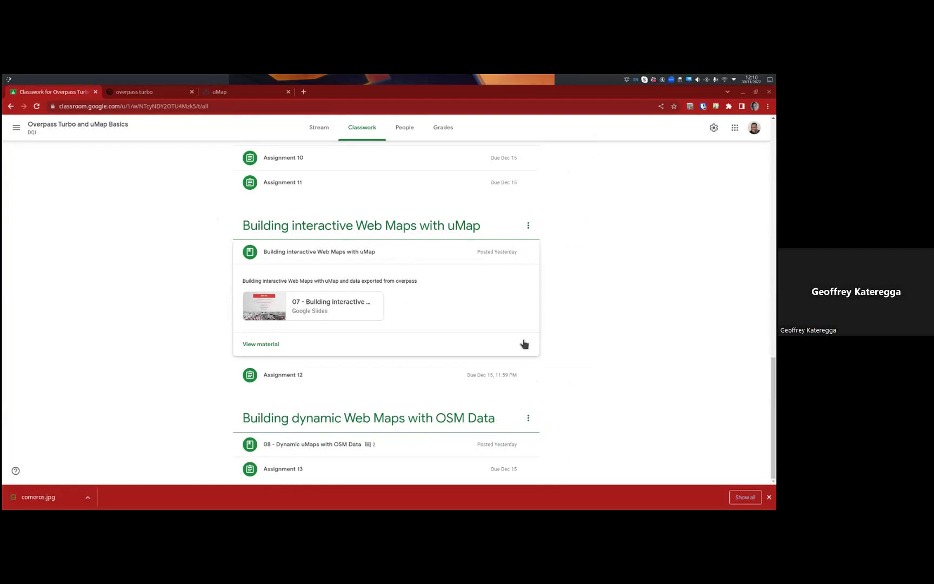
Open the "07 - Building interactive Web Maps with uMap" slides from the Overpass Turbo and uMap Basics classwork
{"action": "scroll", "coordinate": [540, 342], "scroll_direction": "up", "scroll_amount": 5}
{"action": "scroll", "coordinate": [543, 346], "scroll_direction": "down", "scroll_amount": 5}
{"action": "left_click", "coordinate": [540, 330]}
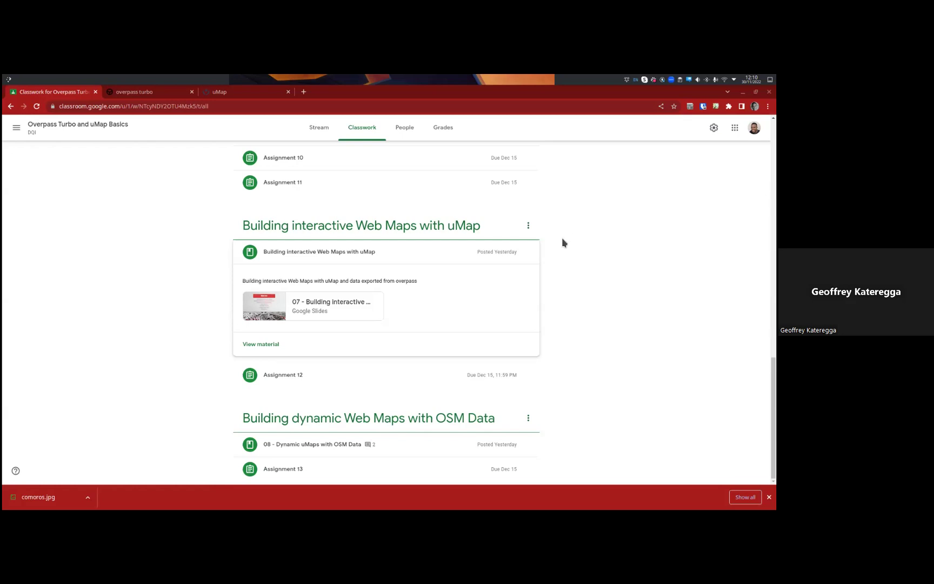
{"action": "left_click", "coordinate": [301, 312]}
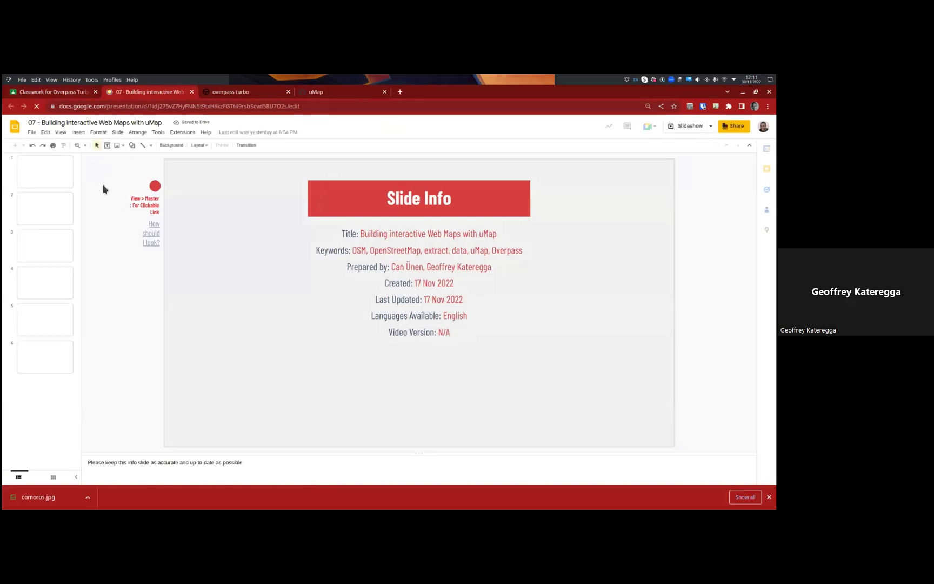
Revisit the classwork page briefly, then return to the uMap slides and go to the "Export the data" slide
{"action": "left_click", "coordinate": [66, 91]}
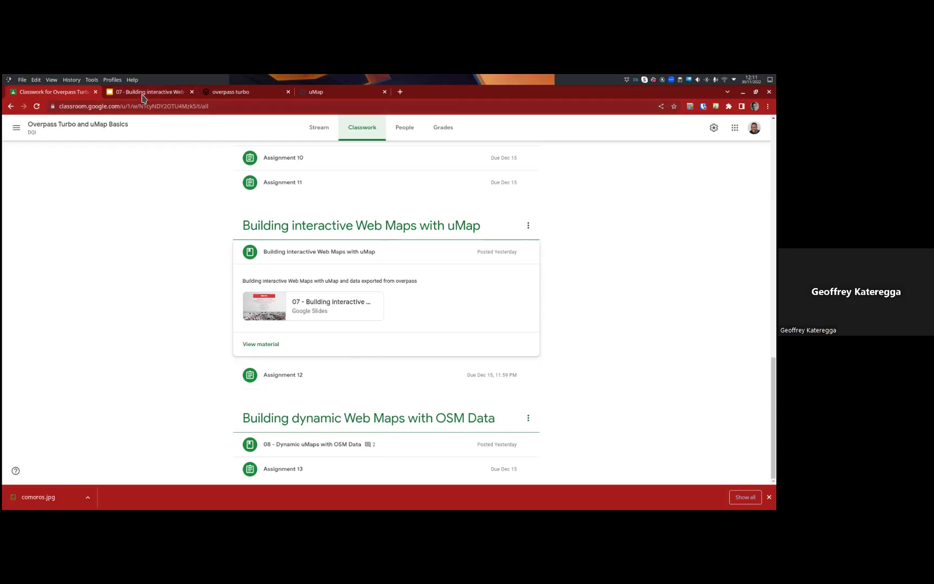
{"action": "mouse_move", "coordinate": [139, 96]}
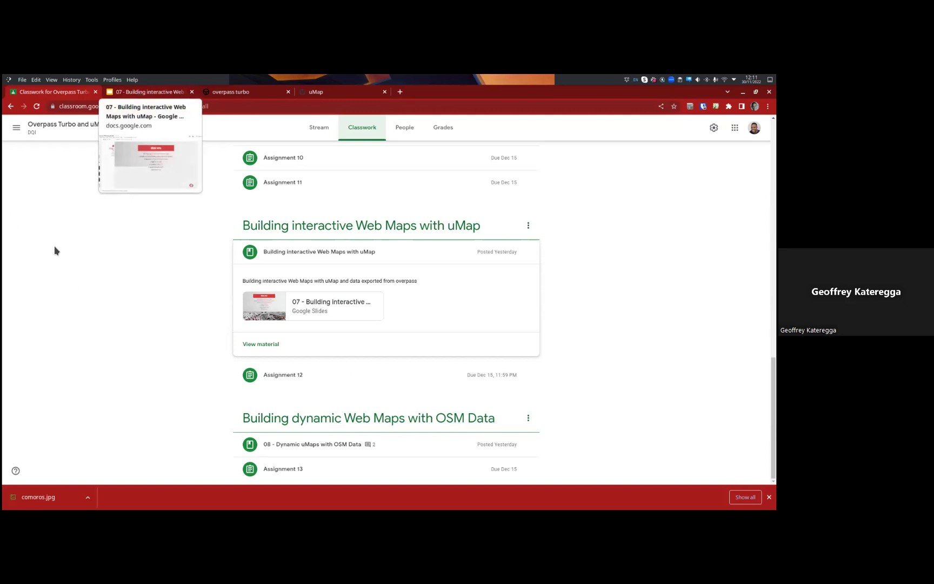
{"action": "key", "text": "ctrl+Tab"}
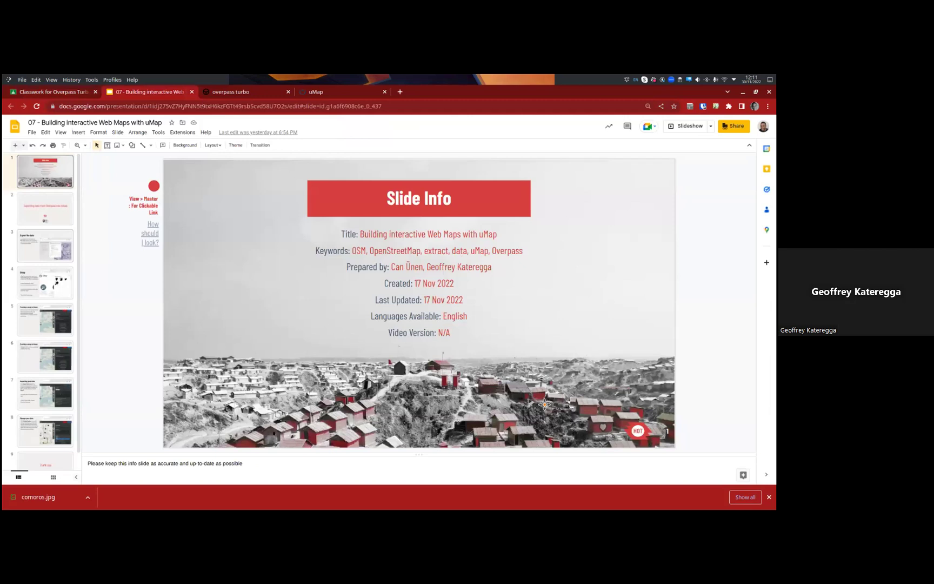
{"action": "key", "text": "Down"}
{"action": "key", "text": "Down"}
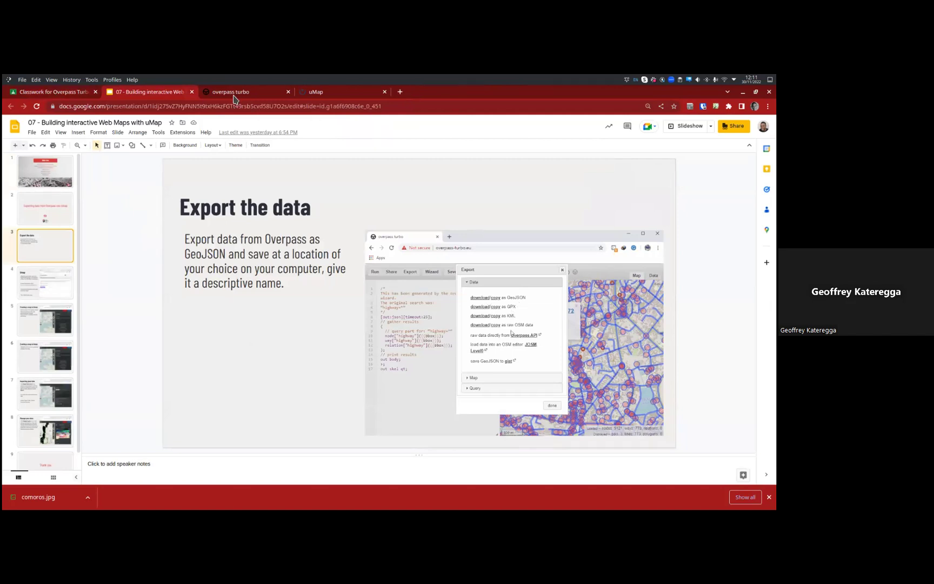
Switch to overpass turbo and build and run "amenity=dentist in Kampala" with the query wizard
{"action": "mouse_move", "coordinate": [234, 96]}
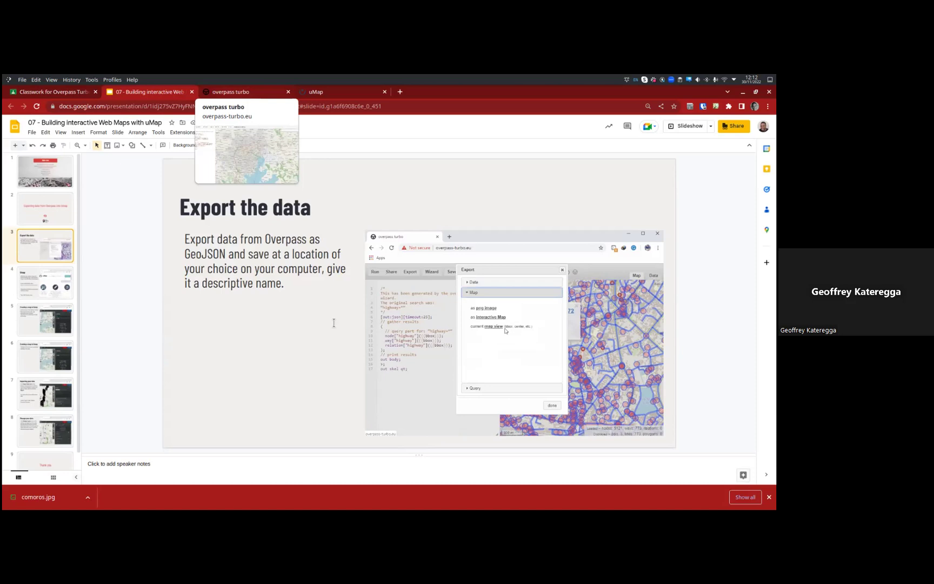
{"action": "key", "text": "ctrl+Tab"}
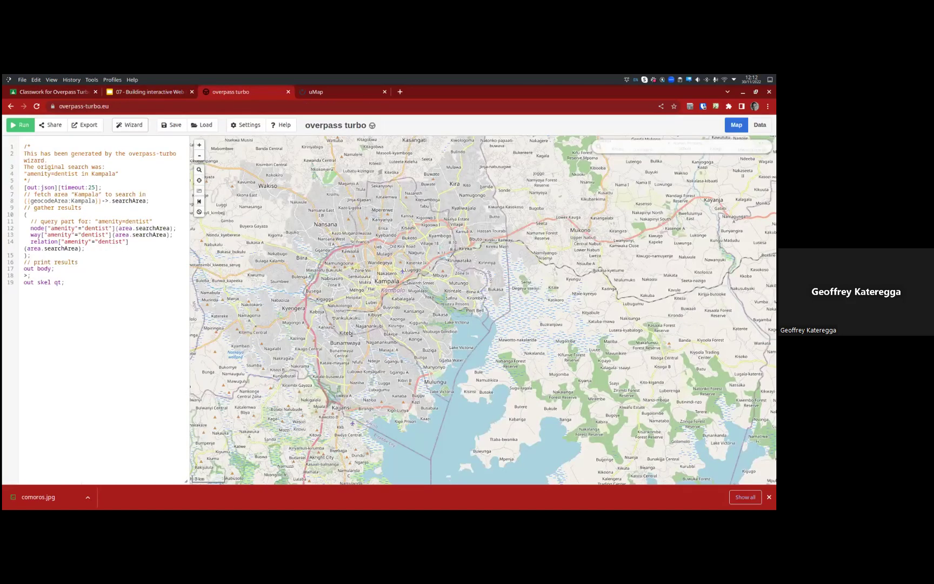
{"action": "key", "text": "ctrl+i"}
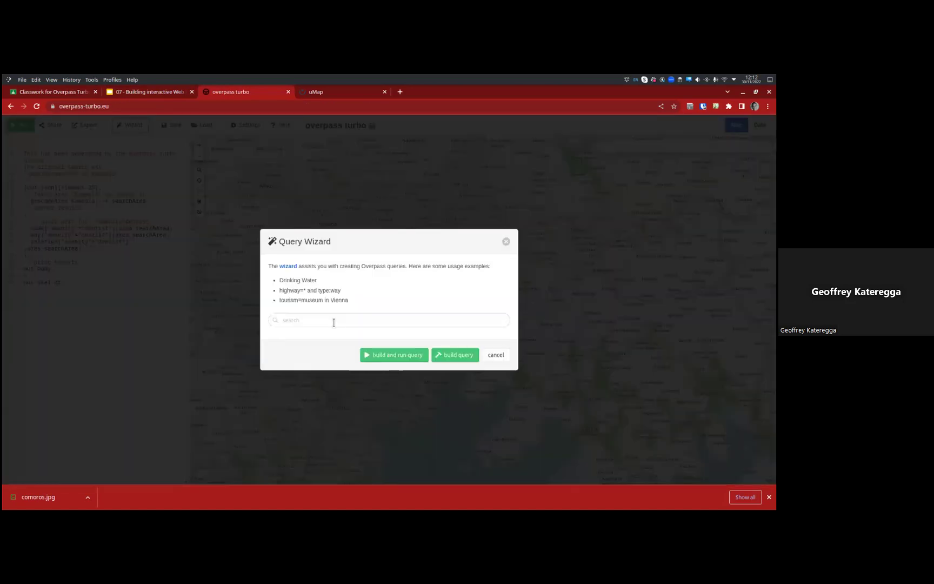
{"action": "left_click", "coordinate": [334, 319]}
{"action": "type", "text": "amenity=dentist in Kampala"}
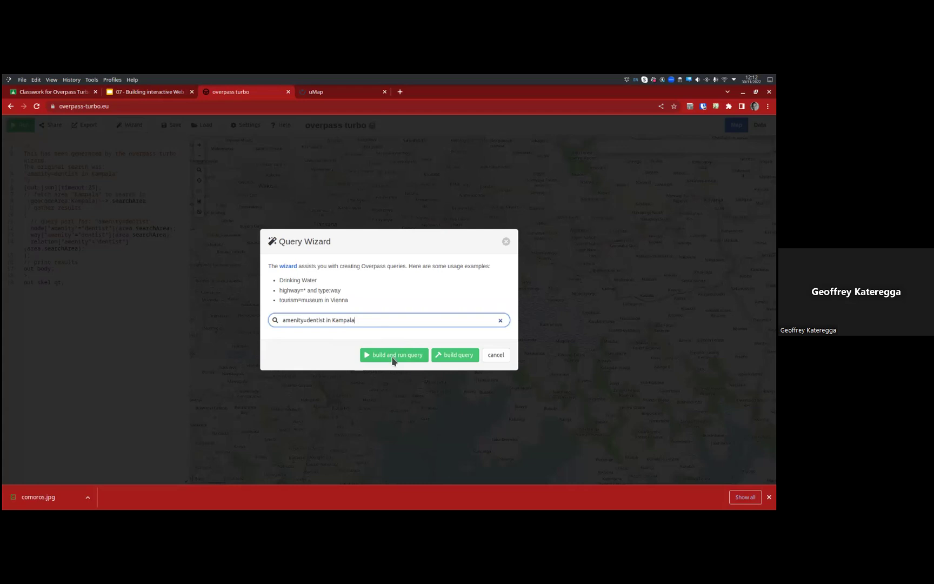
{"action": "left_click", "coordinate": [394, 355]}
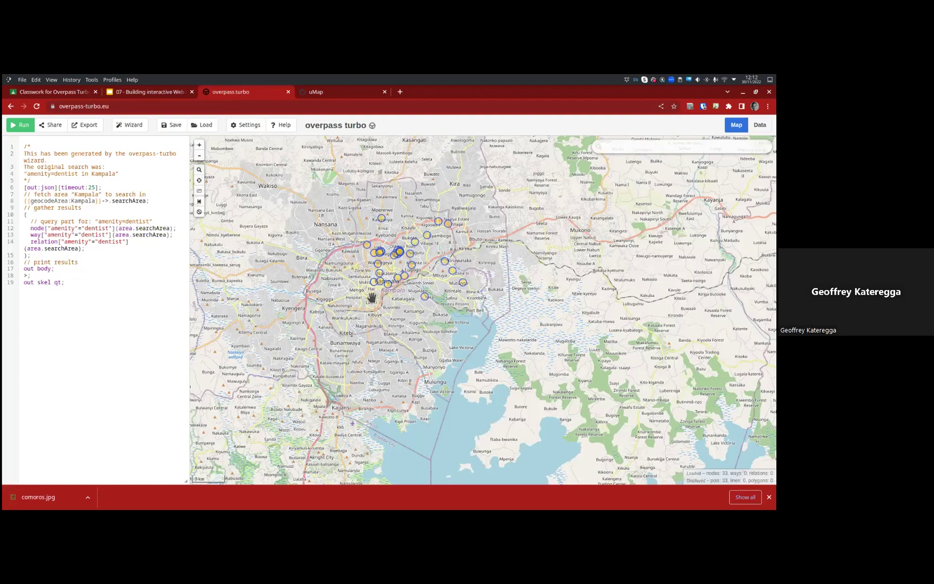
Inspect the tags of the northernmost dentist node in Kampala, then open the query's sharing options
{"action": "left_click", "coordinate": [381, 218]}
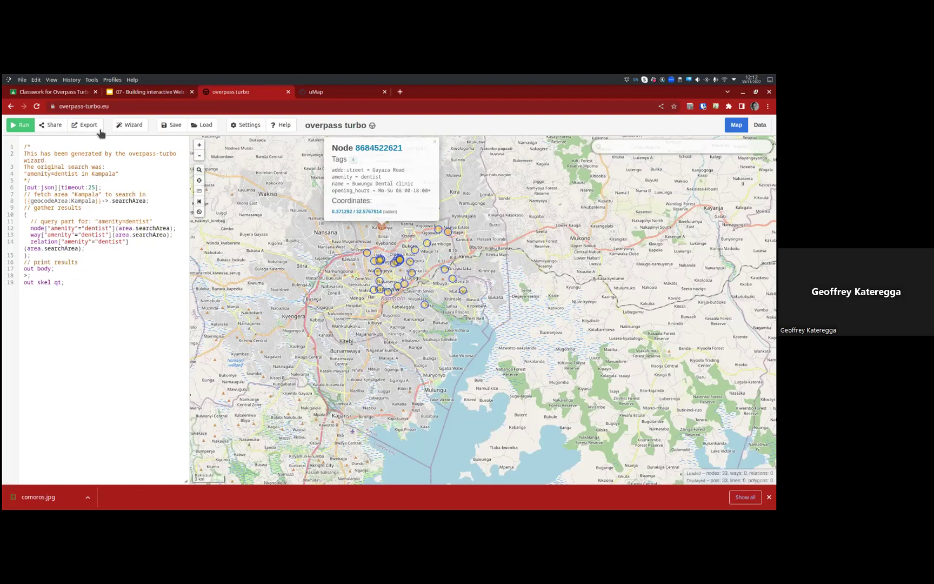
{"action": "left_click", "coordinate": [435, 141]}
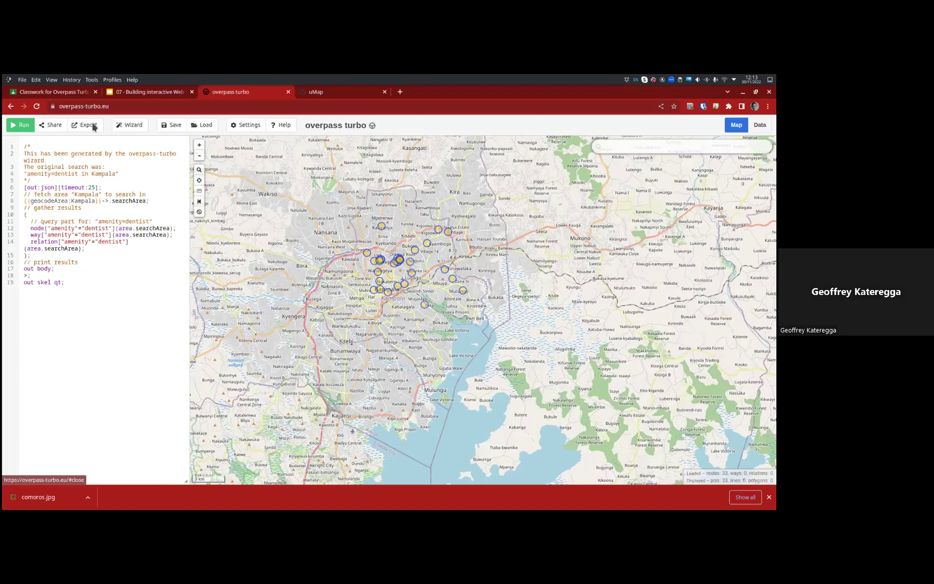
{"action": "left_click", "coordinate": [50, 125]}
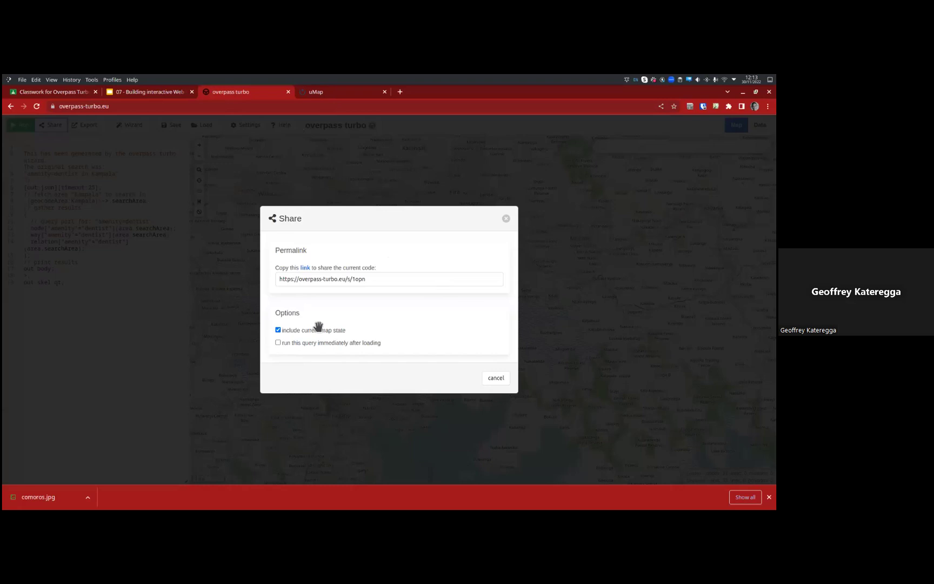
Open the dentist results as an interactive map and show its full URL in a Kate document at 150% zoom
{"action": "left_click", "coordinate": [24, 106]}
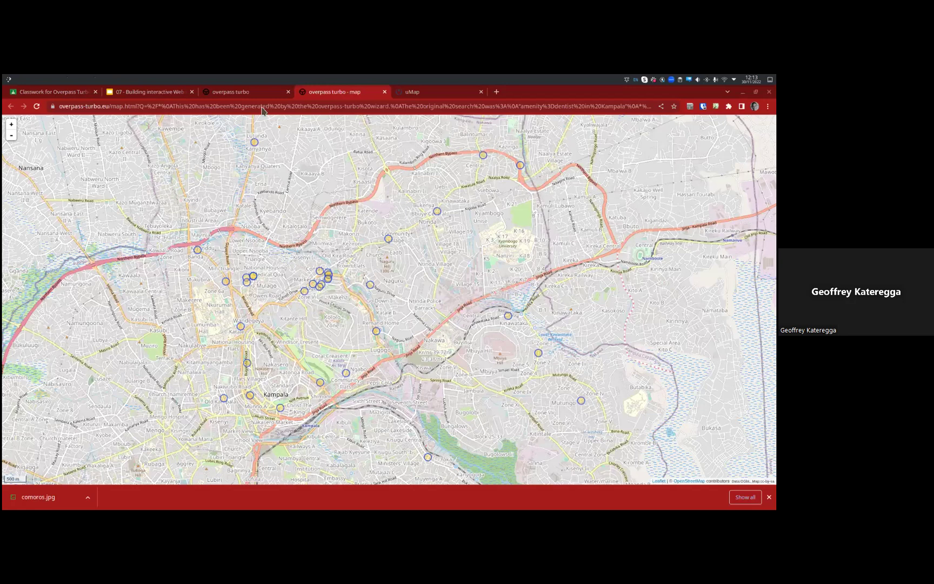
{"action": "key", "text": "alt+Tab"}
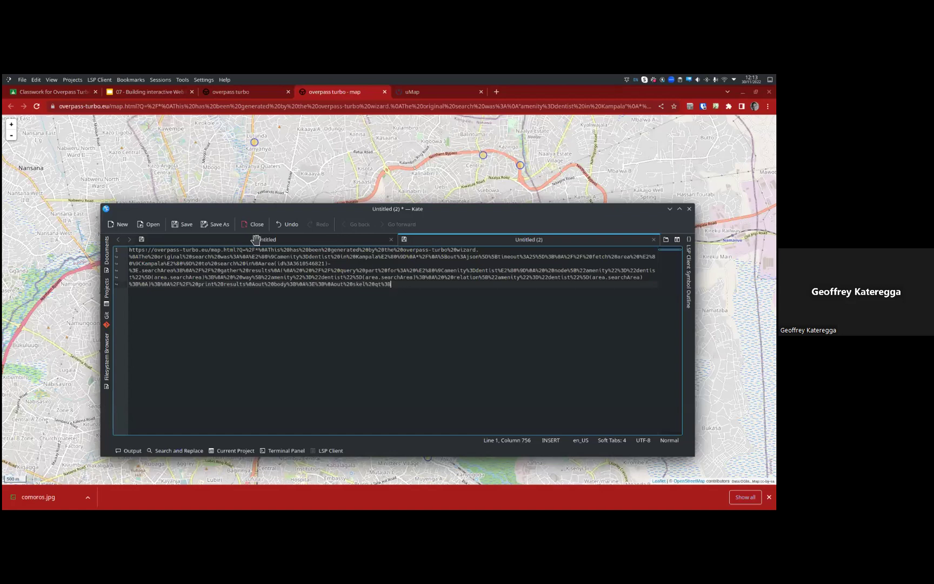
{"action": "key", "text": "ctrl+a"}
{"action": "key", "text": "ctrl+plus"}
{"action": "key", "text": "ctrl+plus"}
{"action": "key", "text": "ctrl+plus"}
{"action": "key", "text": "ctrl+plus"}
{"action": "key", "text": "ctrl+plus"}
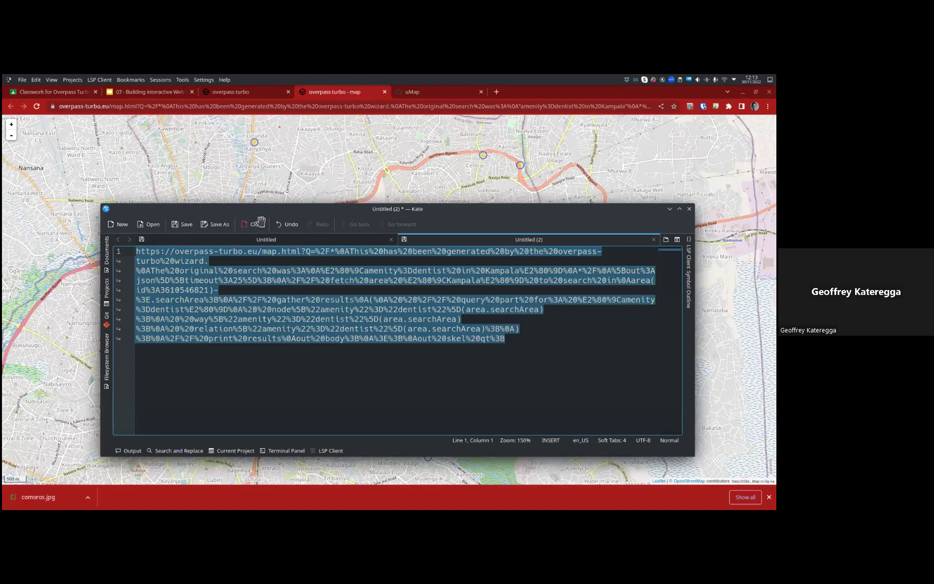
Return to overpass turbo, review the export formats for the dentist query, and close the export options
{"action": "key", "text": "alt+Tab"}
{"action": "key", "text": "ctrl+shift+Tab"}
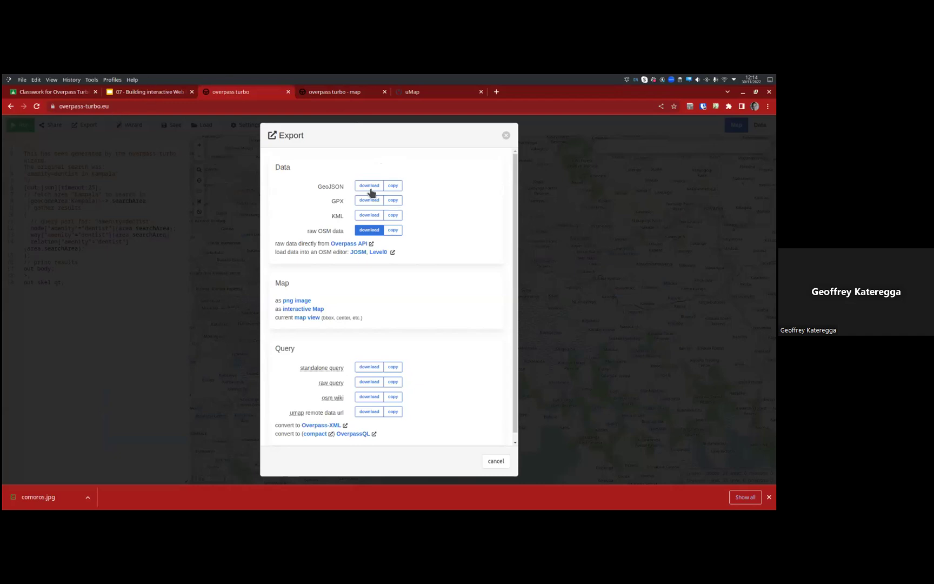
{"action": "left_click", "coordinate": [257, 193]}
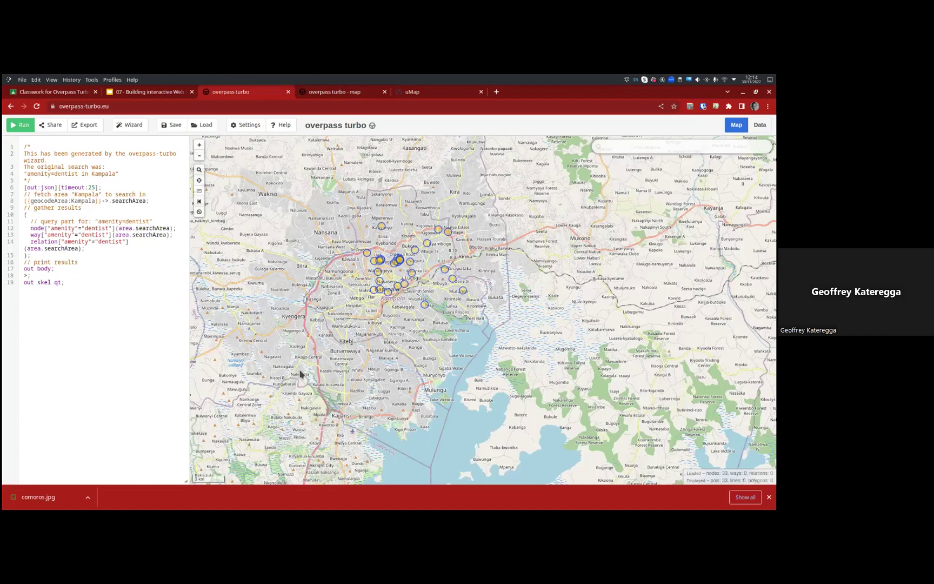
Export the Kampala dentist results as GeoJSON and save them as denitists_kampala.geojson in the 01_HOT/DQI2022 folder
{"action": "key", "text": "ctrl+e"}
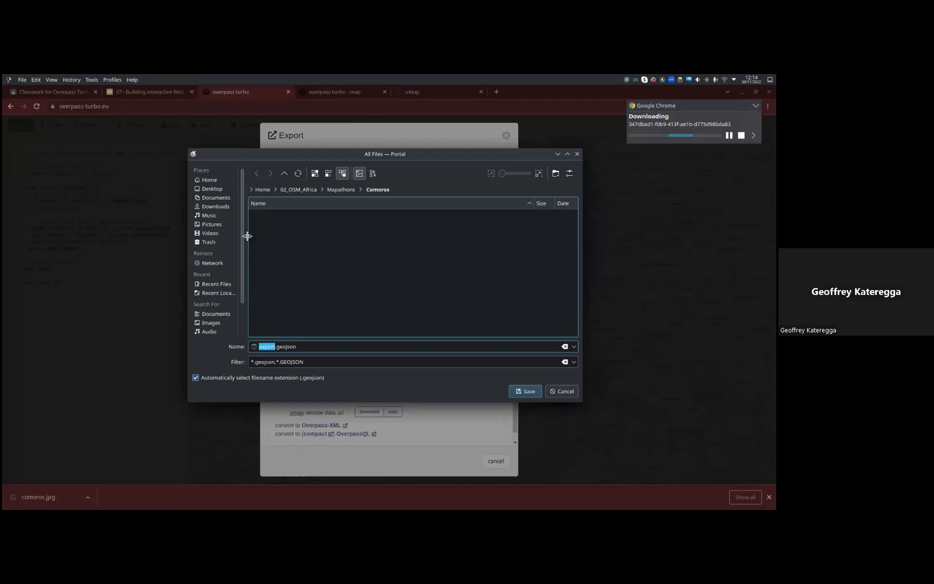
{"action": "left_click", "coordinate": [262, 189]}
{"action": "left_click", "coordinate": [265, 214]}
{"action": "scroll", "coordinate": [279, 319], "scroll_direction": "down", "scroll_amount": 1}
{"action": "scroll", "coordinate": [279, 318], "scroll_direction": "up", "scroll_amount": 1}
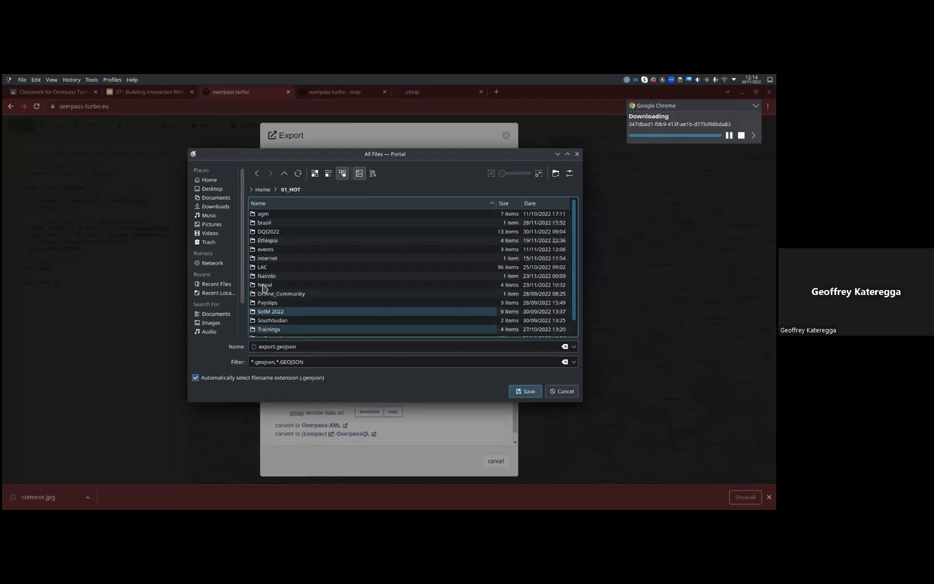
{"action": "left_click", "coordinate": [270, 250]}
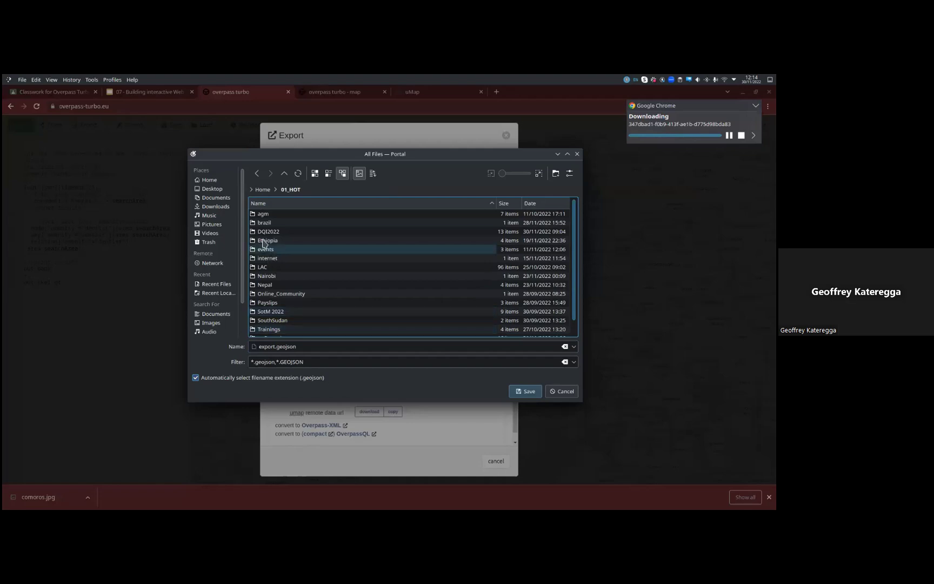
{"action": "left_click", "coordinate": [262, 239]}
{"action": "double_click", "coordinate": [262, 234]}
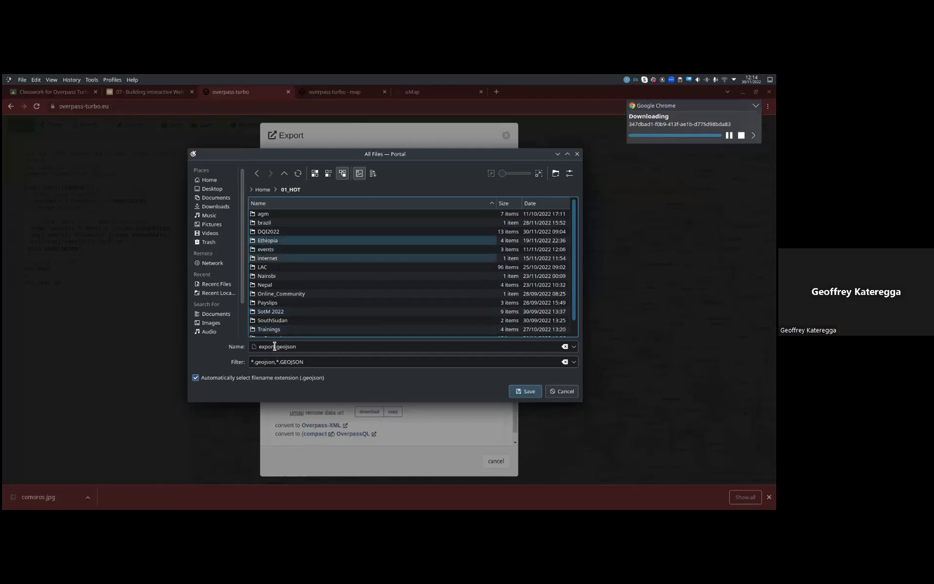
{"action": "type", "text": "de"}
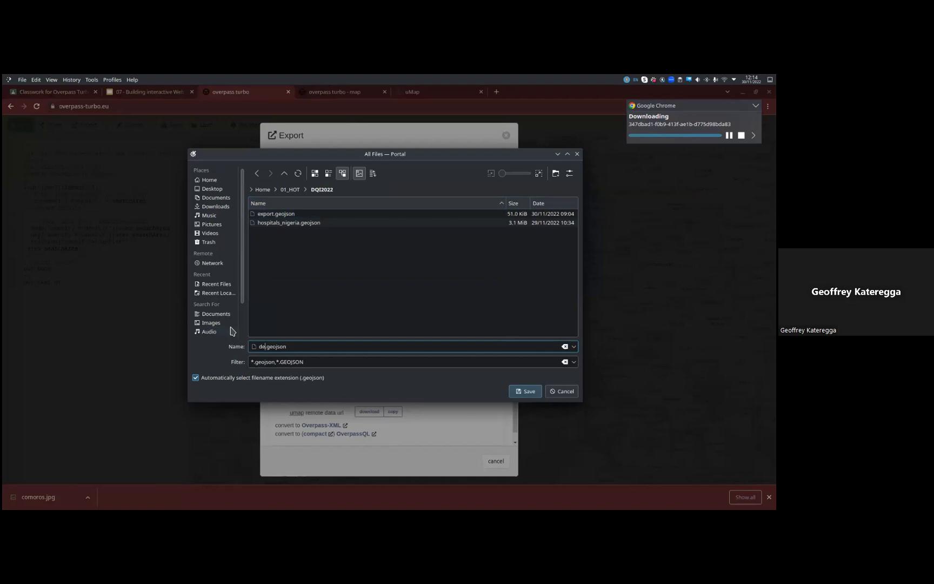
{"action": "type", "text": "nitists_kampala"}
{"action": "key", "text": "Return"}
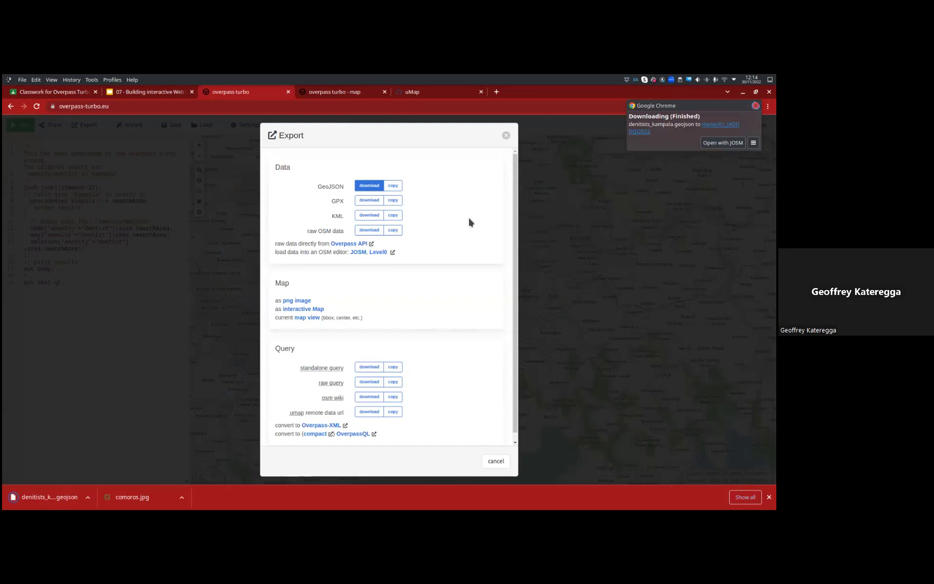
Switch to uMap and create a map named "Kampala Dentists" with the description "Dentists in Kampala City"
{"action": "key", "text": "ctrl+5"}
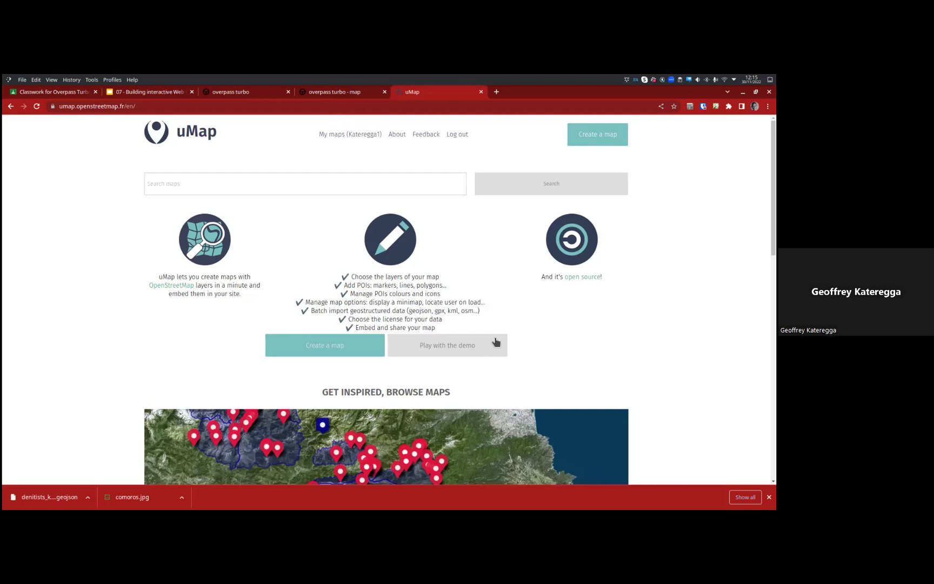
{"action": "scroll", "coordinate": [435, 232], "scroll_direction": "down", "scroll_amount": 4}
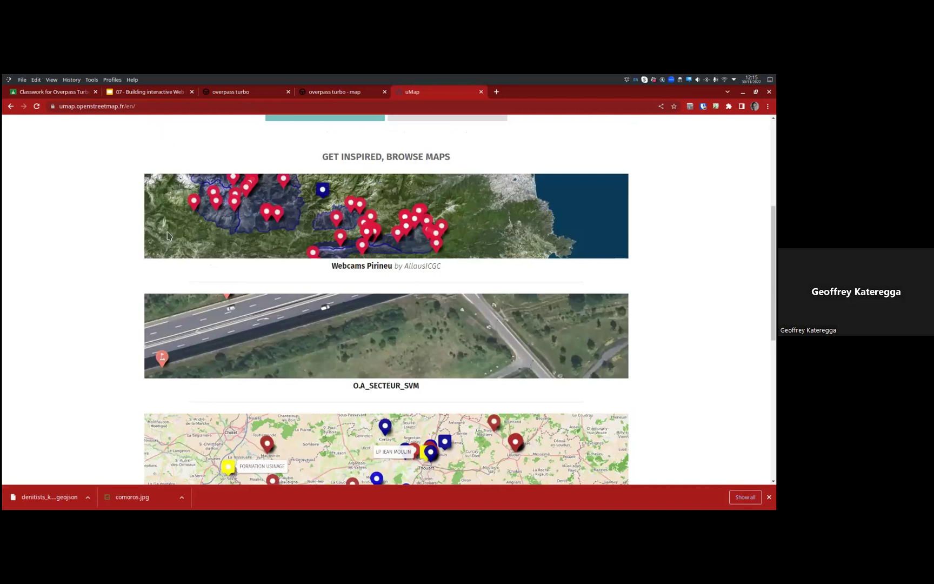
{"action": "scroll", "coordinate": [343, 207], "scroll_direction": "up", "scroll_amount": 4}
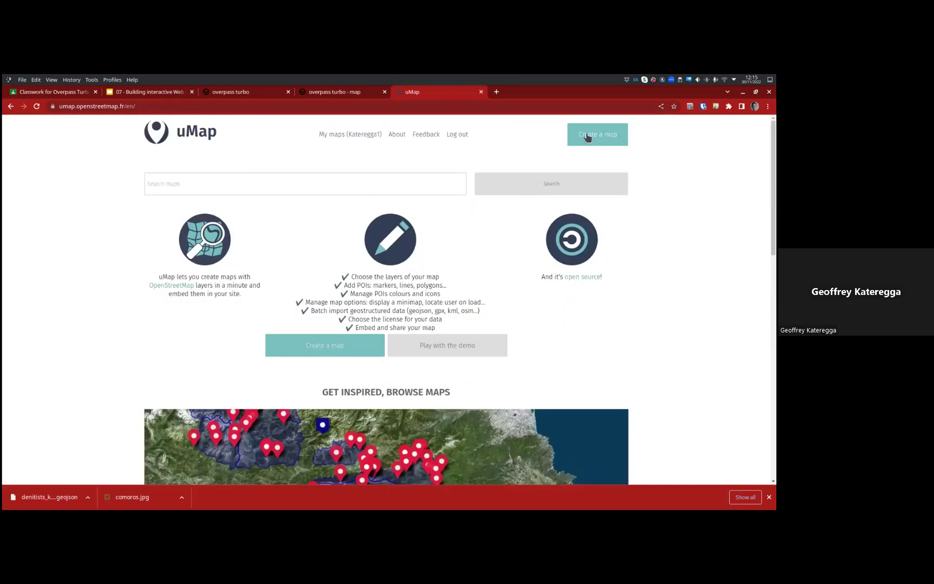
{"action": "left_click", "coordinate": [574, 147]}
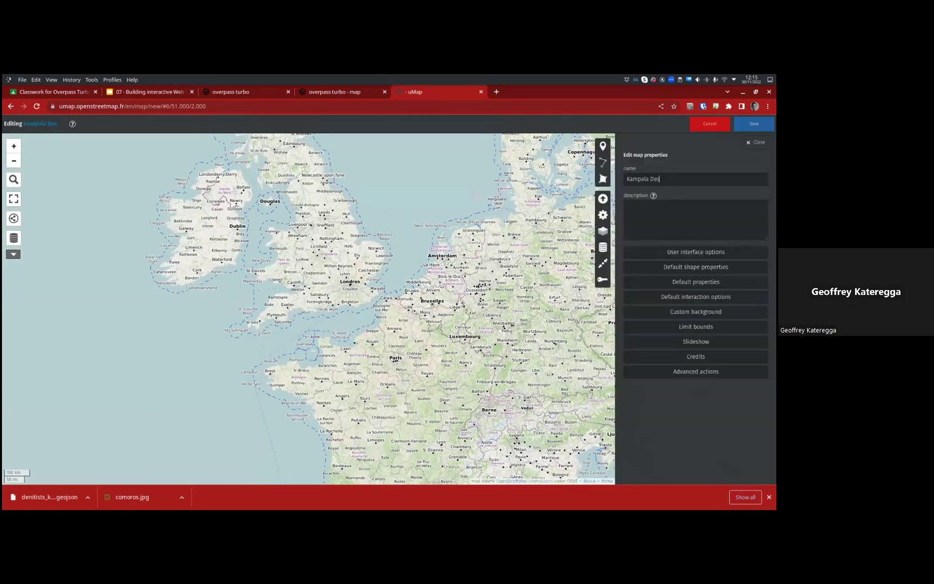
{"action": "type", "text": "ntists"}
{"action": "left_click", "coordinate": [696, 219]}
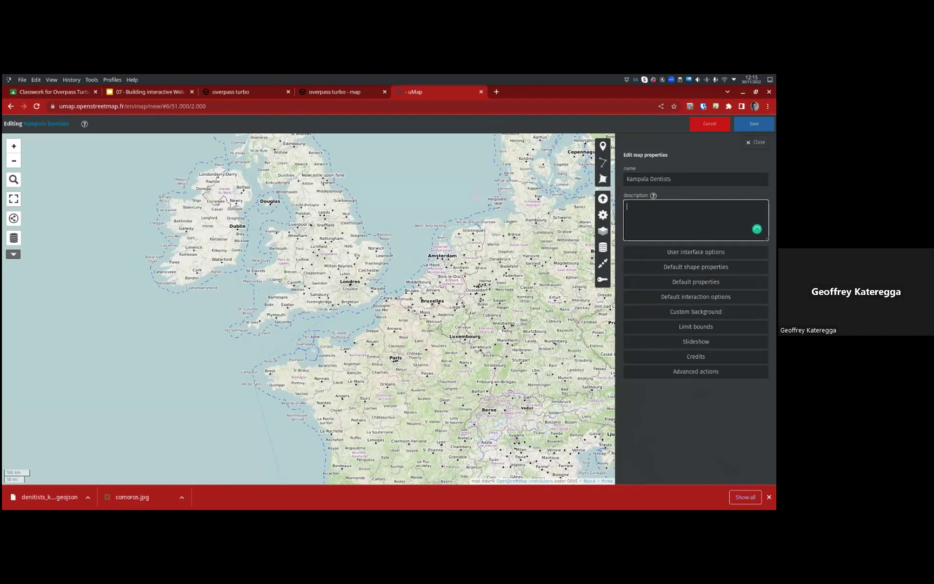
{"action": "type", "text": "Dens"}
{"action": "type", "text": "ists in Kampala City"}
Enable the minimap in the map's user interface options
{"action": "left_click", "coordinate": [696, 252]}
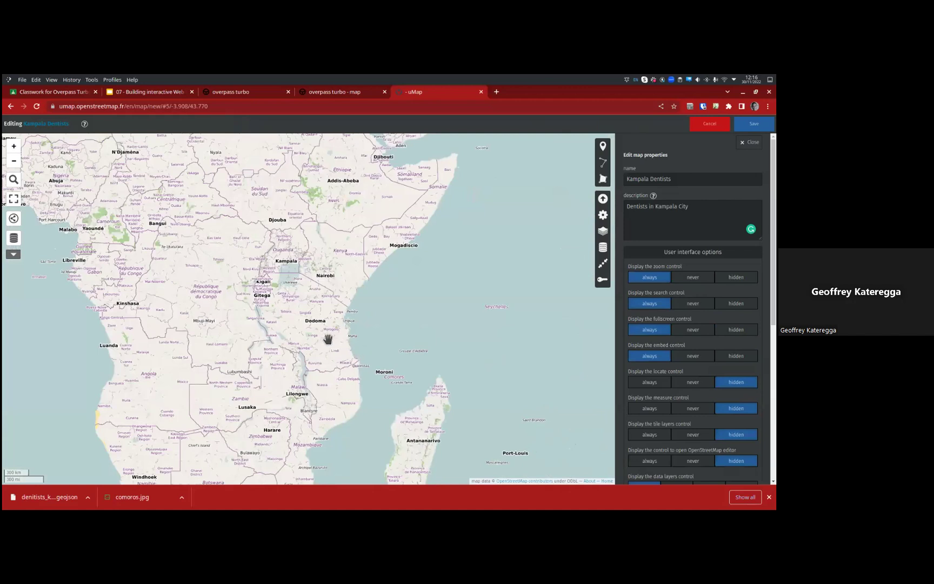
{"action": "scroll", "coordinate": [623, 209], "scroll_direction": "down", "scroll_amount": 4}
{"action": "scroll", "coordinate": [286, 224], "scroll_direction": "up", "scroll_amount": 1}
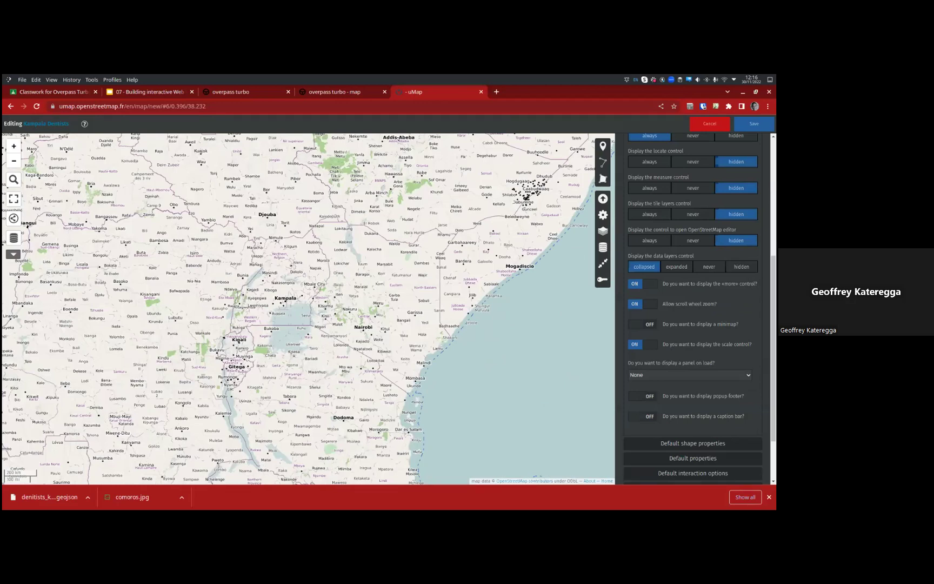
{"action": "left_click", "coordinate": [643, 324]}
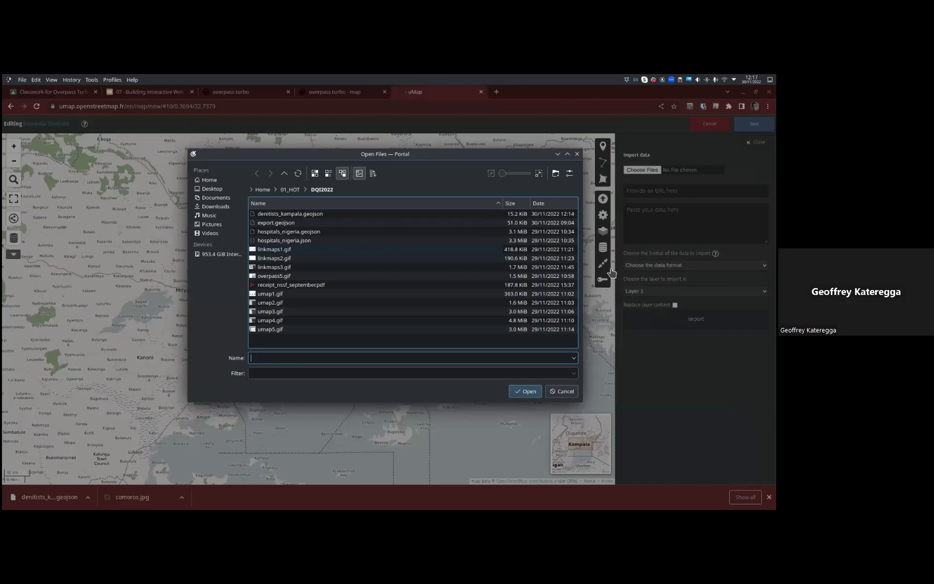
Import denitists_kampala.geojson into Layer 1 in geojson format and change the map background to the OpenRiverboatMap tiles
{"action": "double_click", "coordinate": [289, 213]}
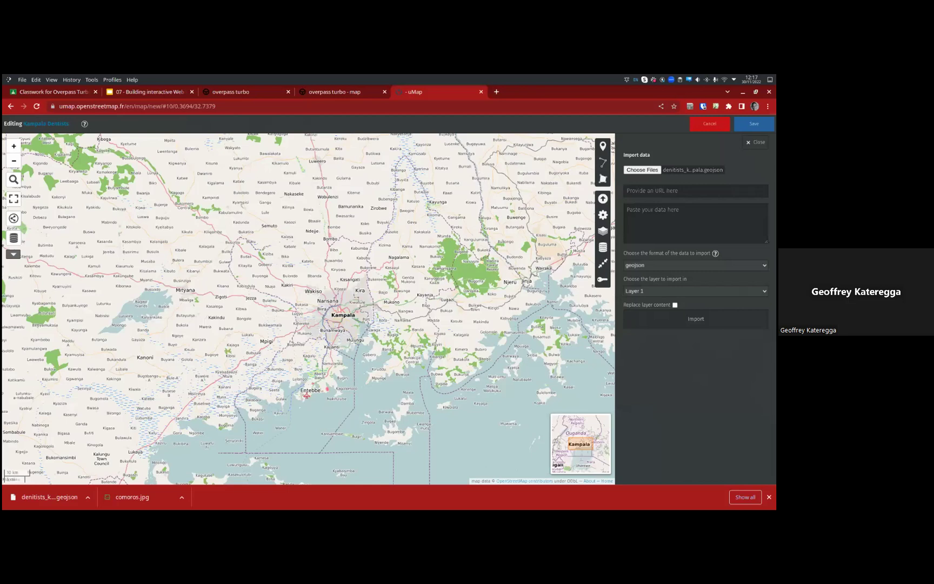
{"action": "left_click", "coordinate": [650, 308]}
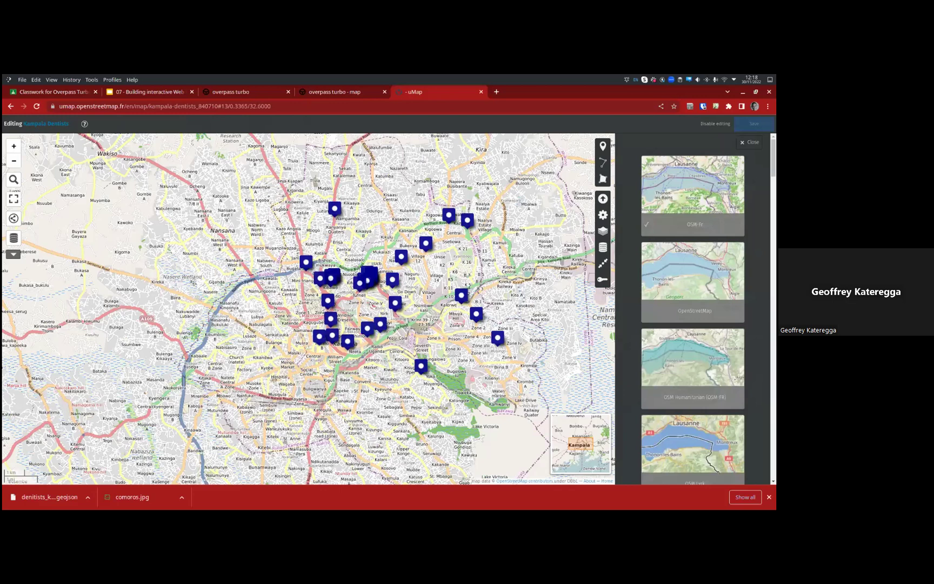
{"action": "left_click", "coordinate": [695, 265]}
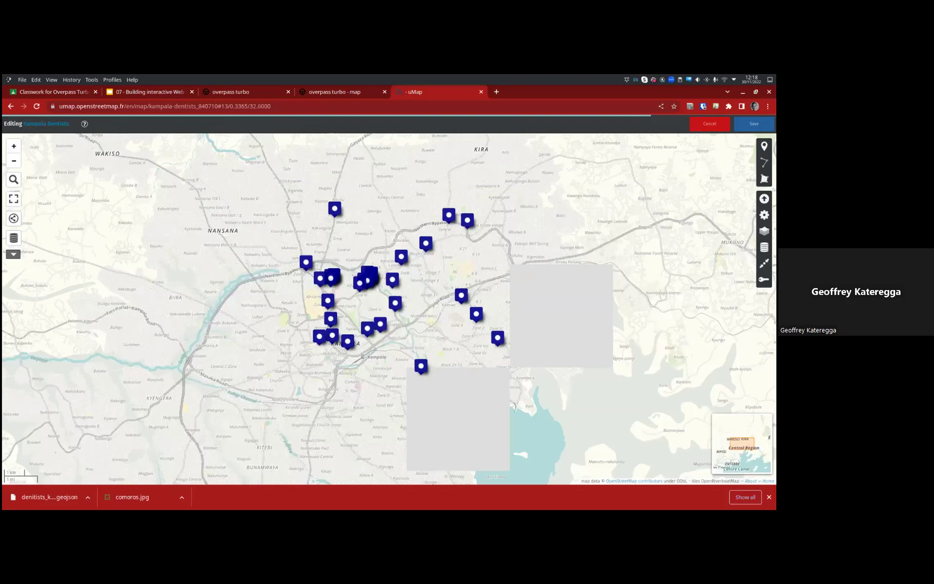
Set the map's default shape properties to the colour Crimson and the icon shape Drop
{"action": "left_click", "coordinate": [763, 215]}
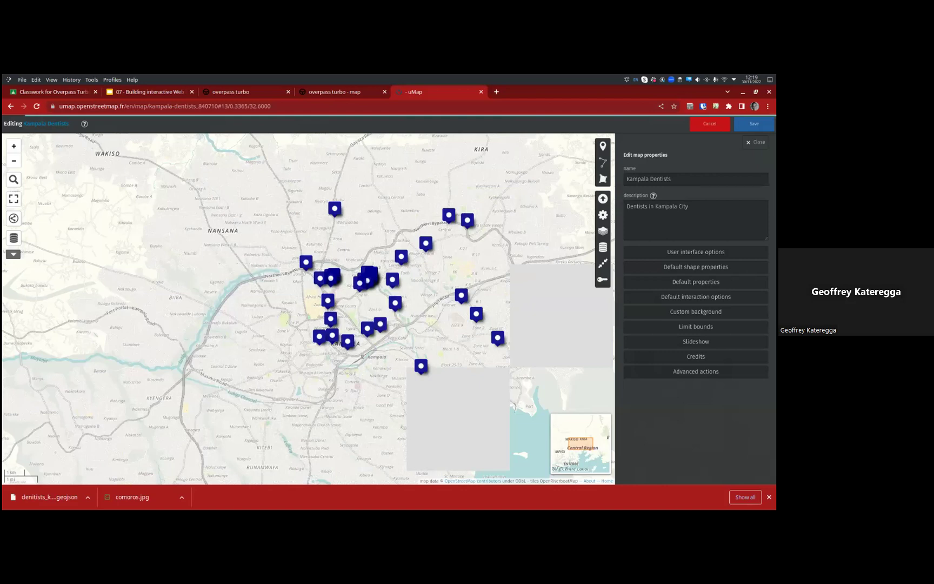
{"action": "left_click", "coordinate": [695, 266]}
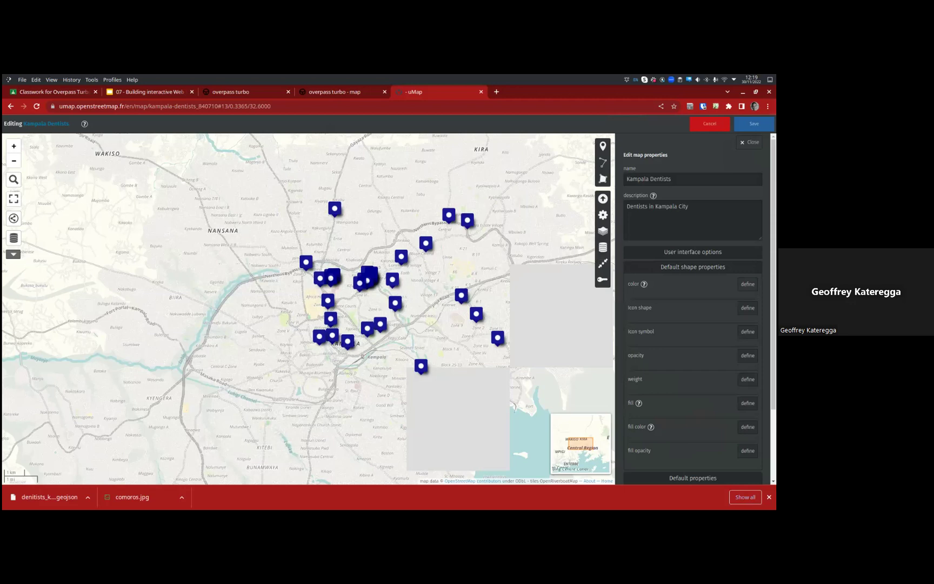
{"action": "left_click", "coordinate": [747, 284]}
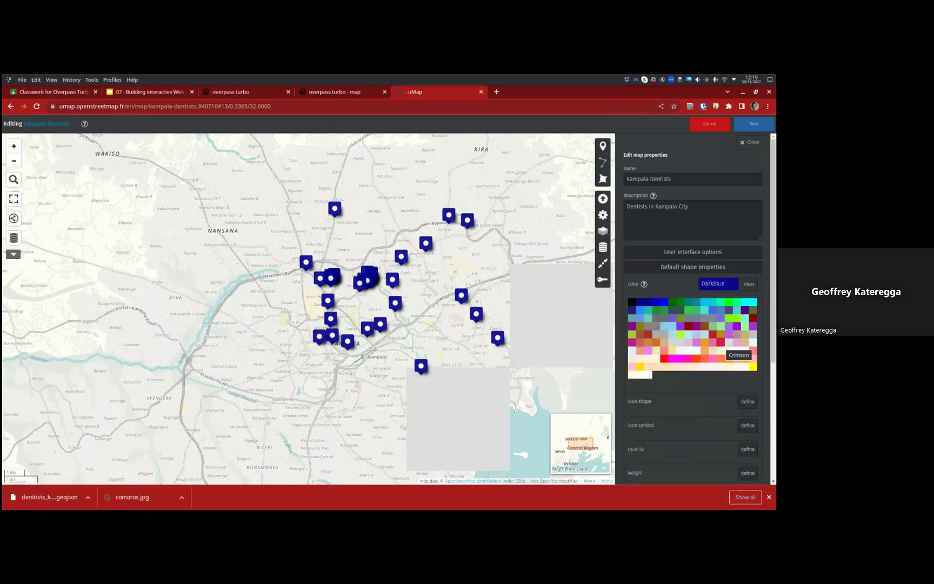
{"action": "left_click", "coordinate": [722, 346]}
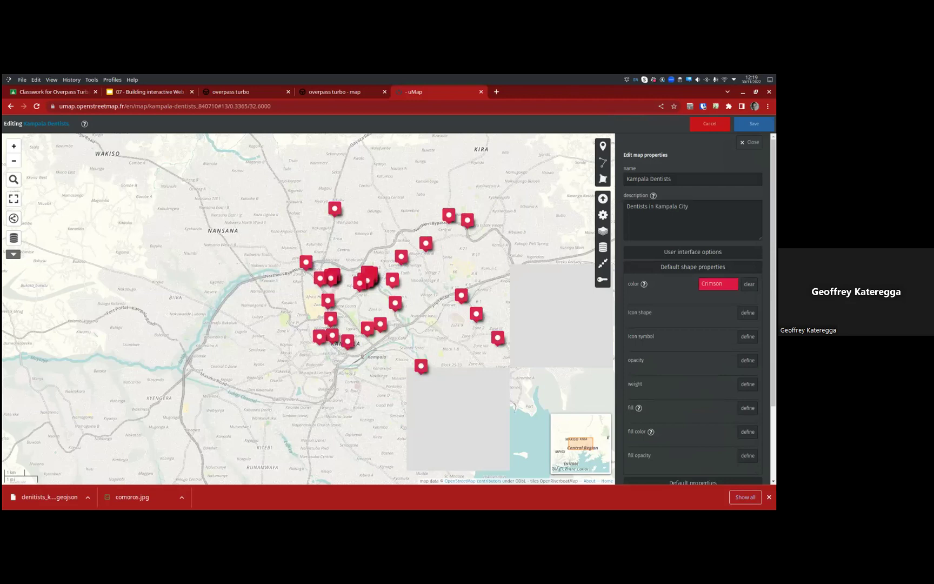
{"action": "left_click", "coordinate": [747, 312]}
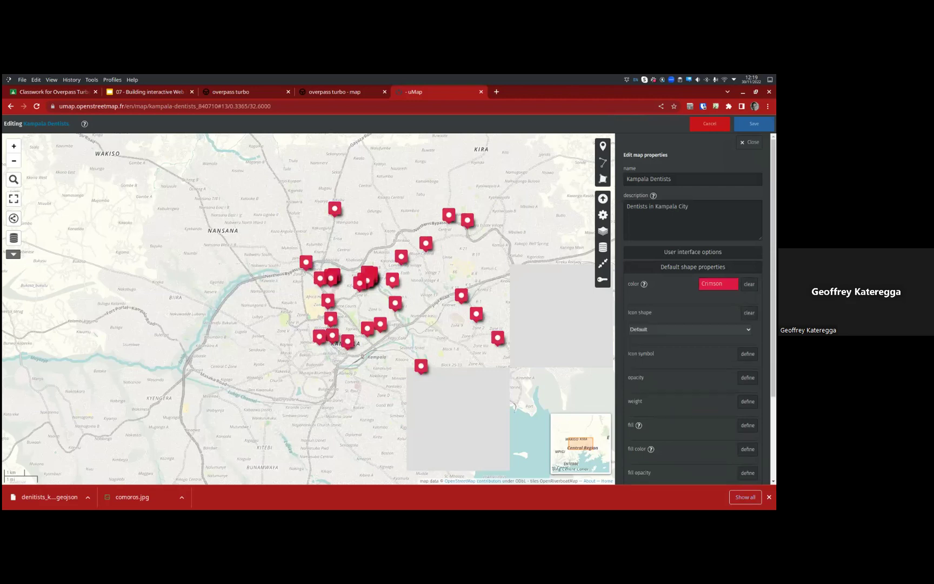
{"action": "left_click", "coordinate": [689, 329]}
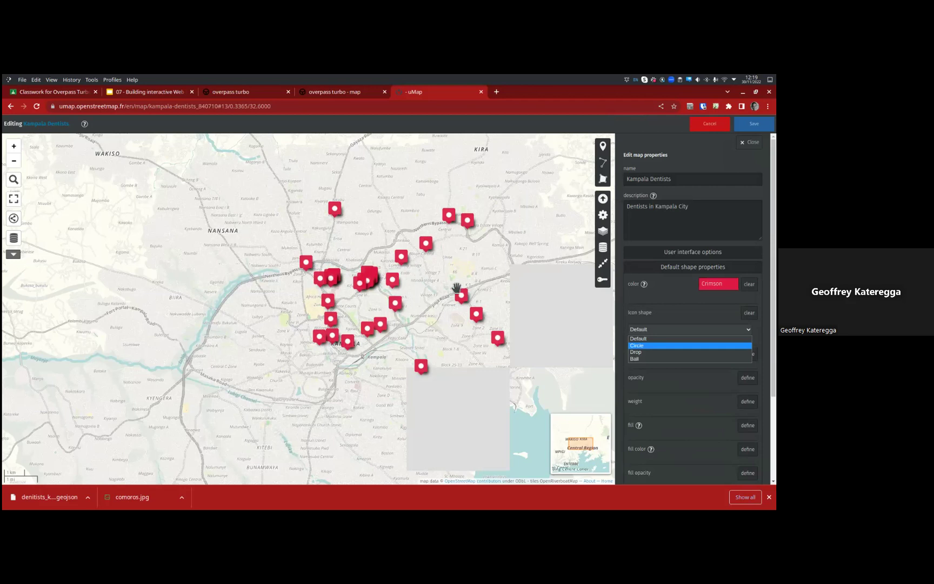
{"action": "key", "text": "Down"}
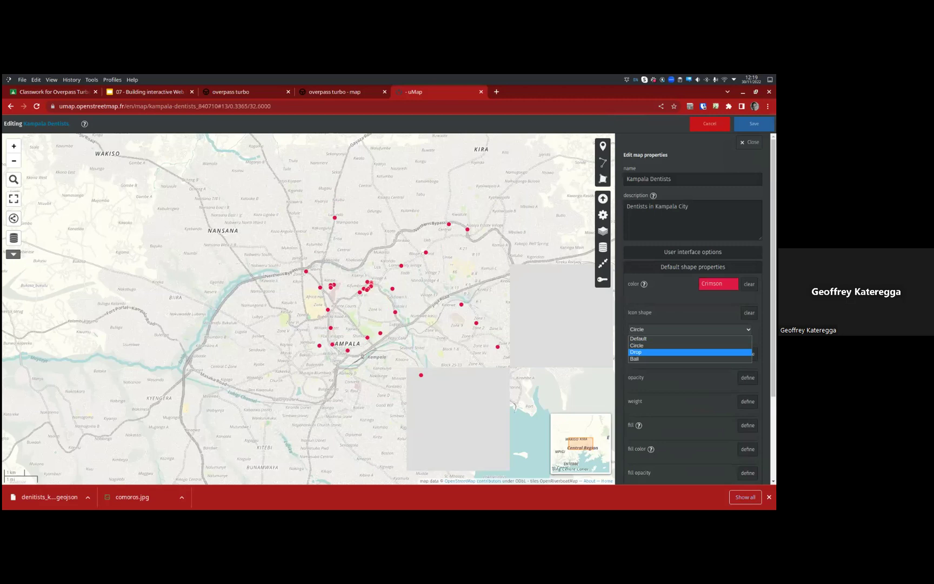
{"action": "key", "text": "Return"}
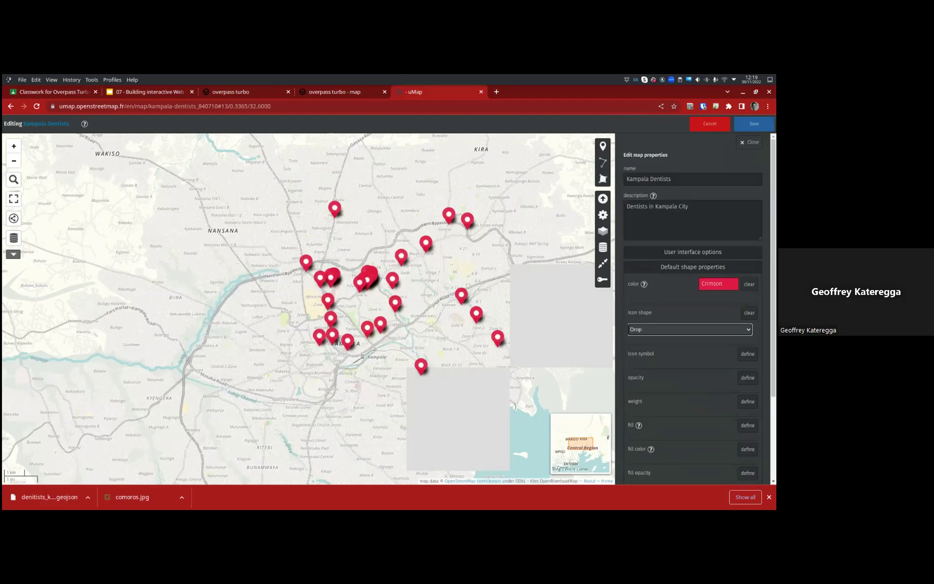
Set the default icon symbol to a white cross and save the map
{"action": "left_click", "coordinate": [748, 354]}
{"action": "scroll", "coordinate": [747, 354], "scroll_direction": "down", "scroll_amount": 5}
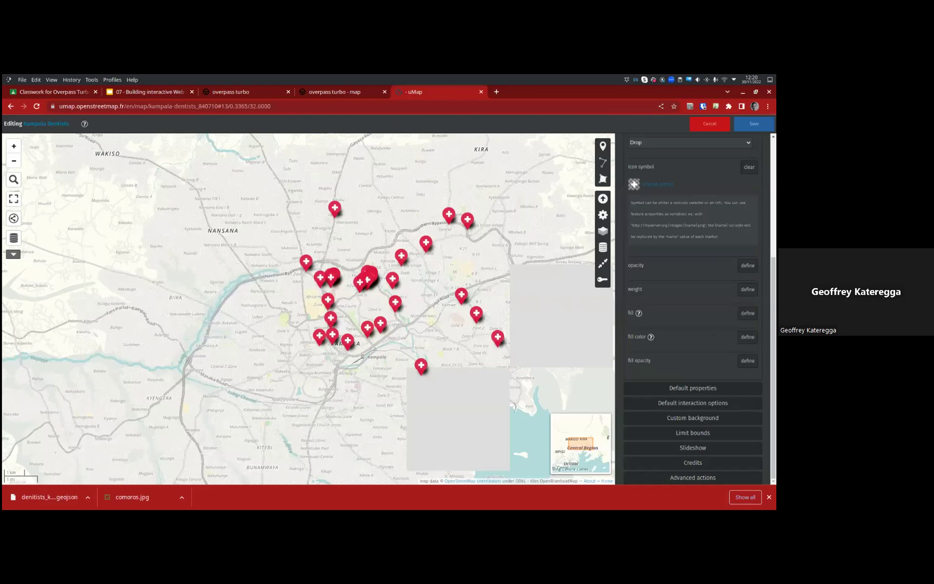
{"action": "left_click", "coordinate": [49, 125]}
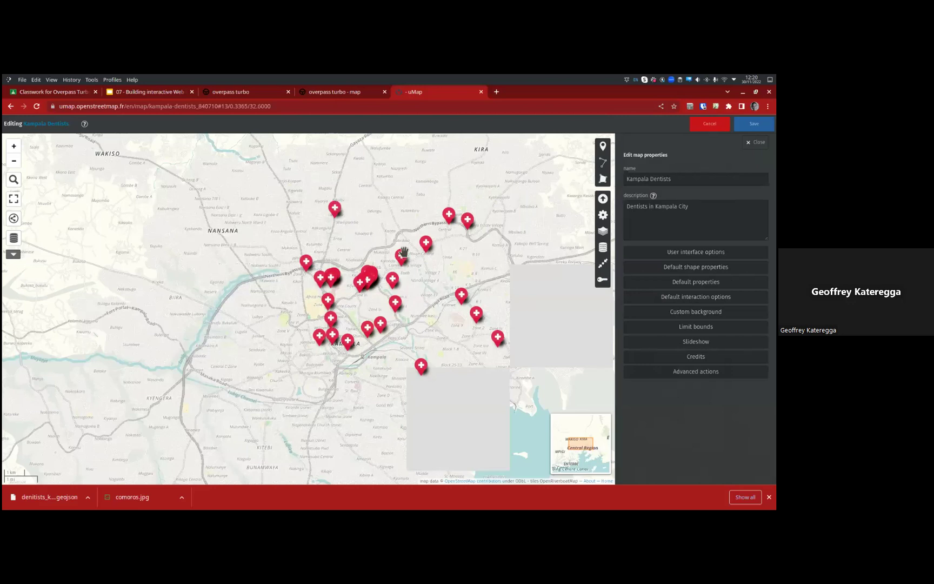
{"action": "key", "text": "ctrl+s"}
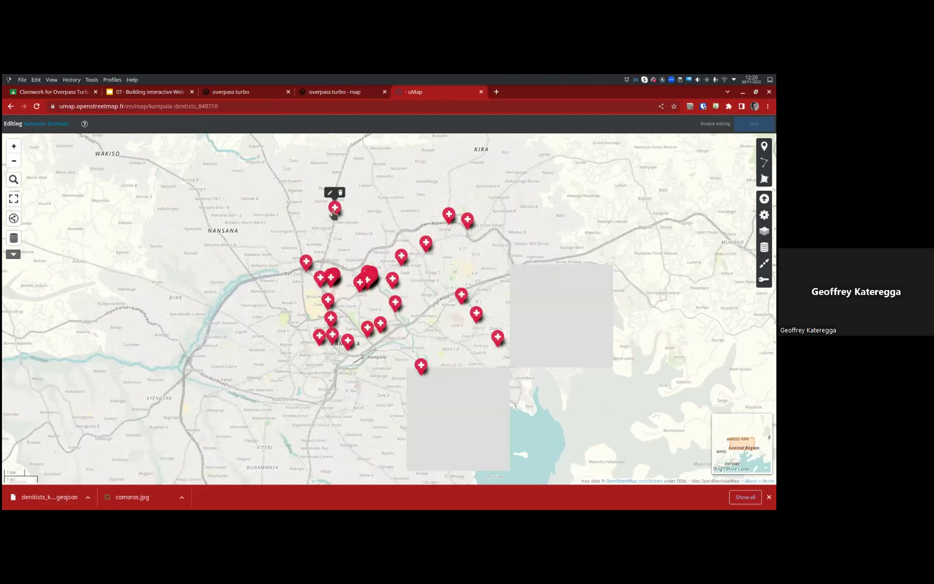
Leave editing mode and check the popup of the Kyosiima Dental Services marker northeast of central Kampala
{"action": "key", "text": "ctrl+e"}
{"action": "left_click", "coordinate": [448, 215]}
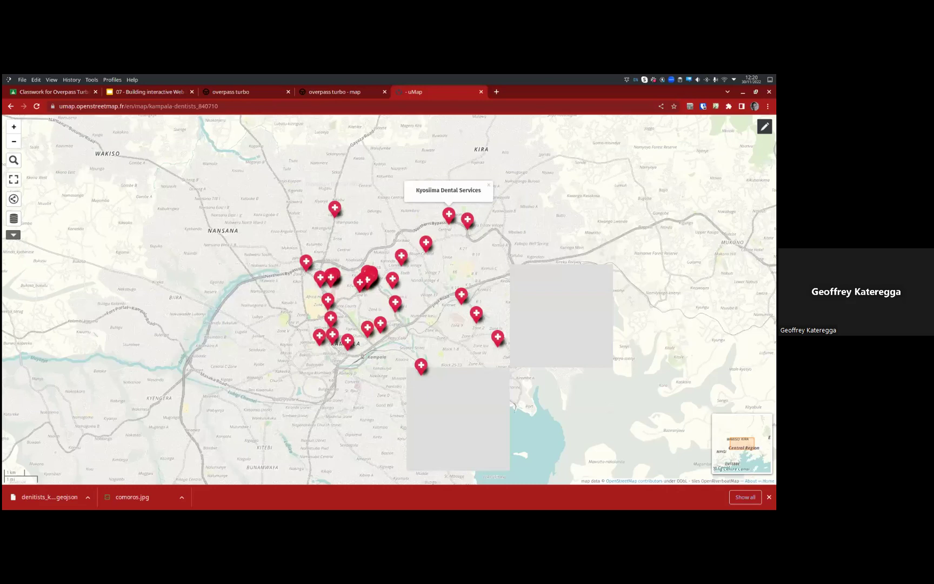
{"action": "key", "text": "Escape"}
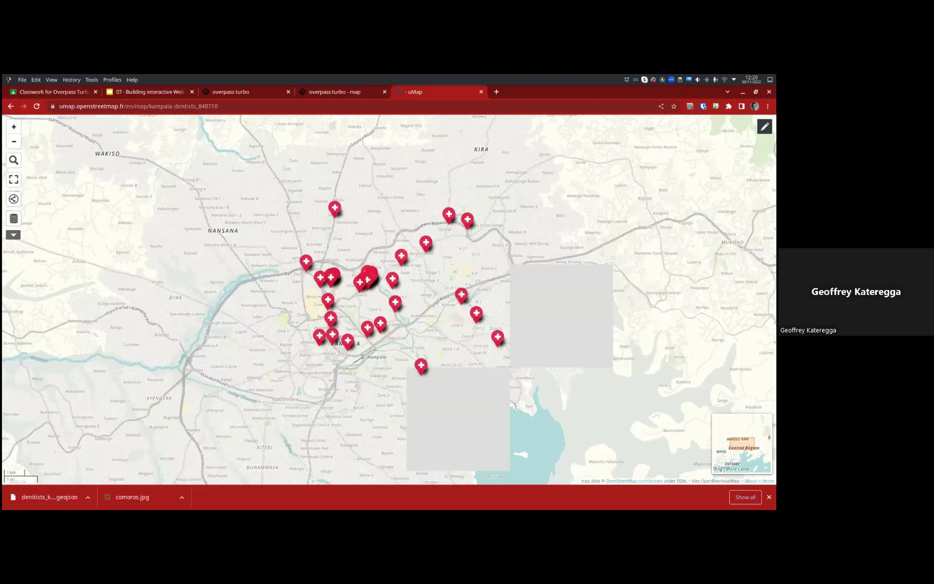
Resume editing and, in the default interaction options, use the Popup shape and display marker labels on hover
{"action": "left_click", "coordinate": [764, 126]}
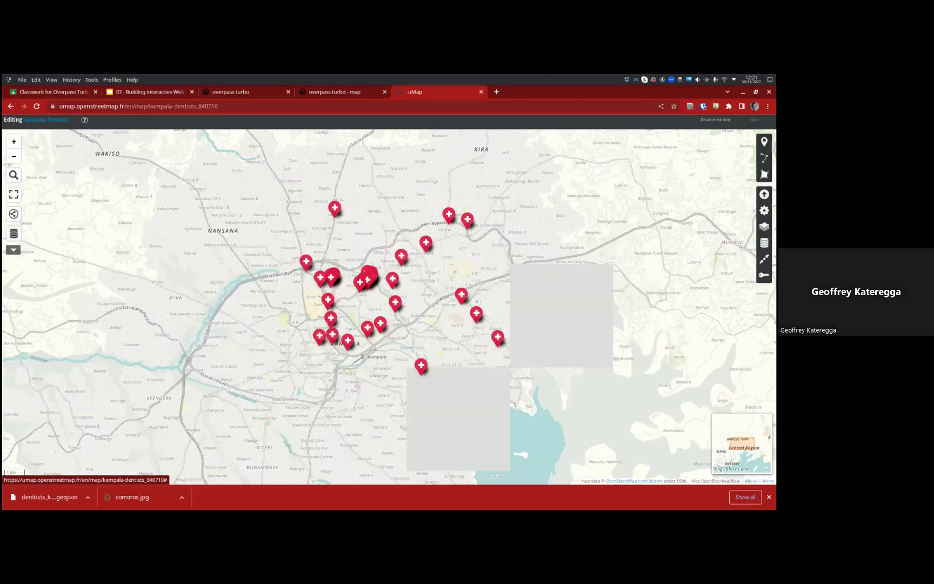
{"action": "left_click", "coordinate": [764, 210]}
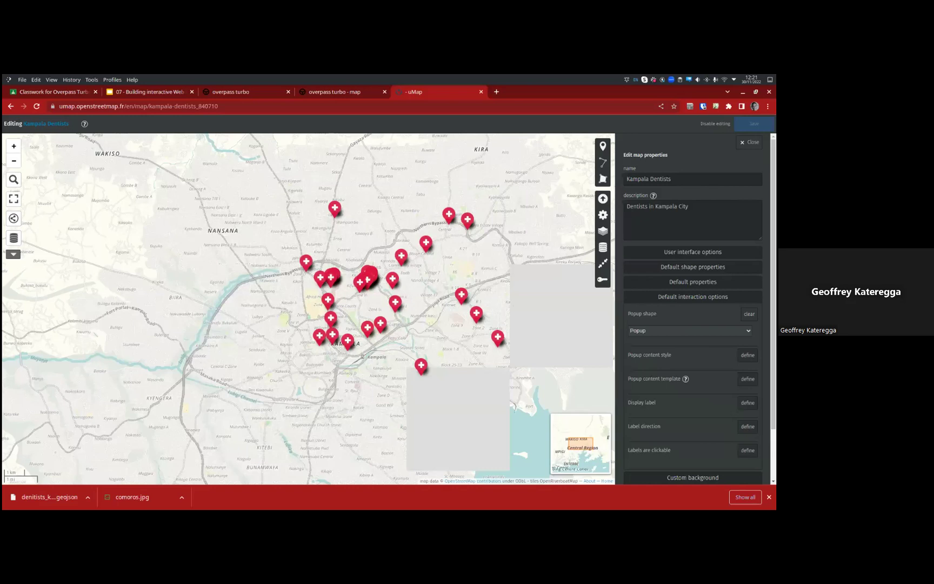
{"action": "left_click", "coordinate": [689, 330]}
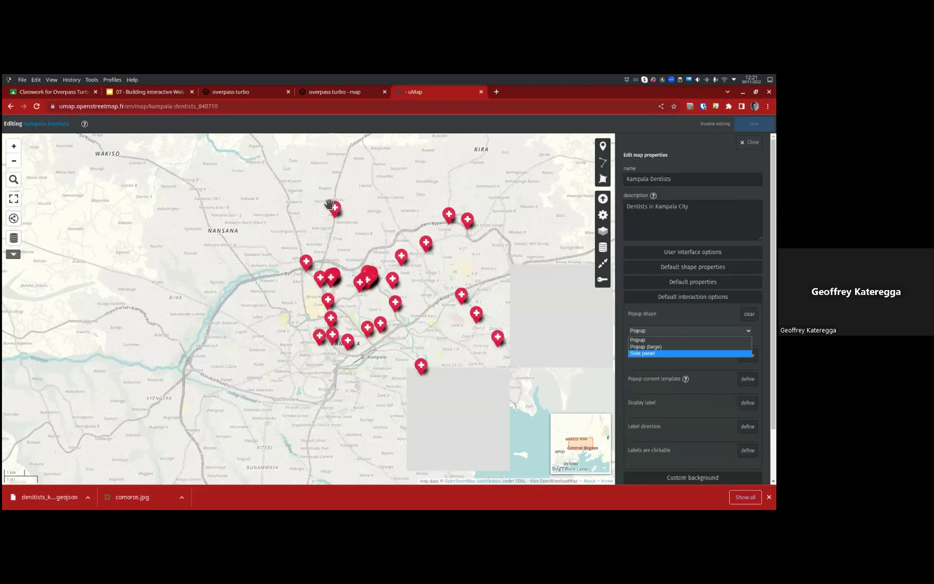
{"action": "left_click", "coordinate": [387, 217]}
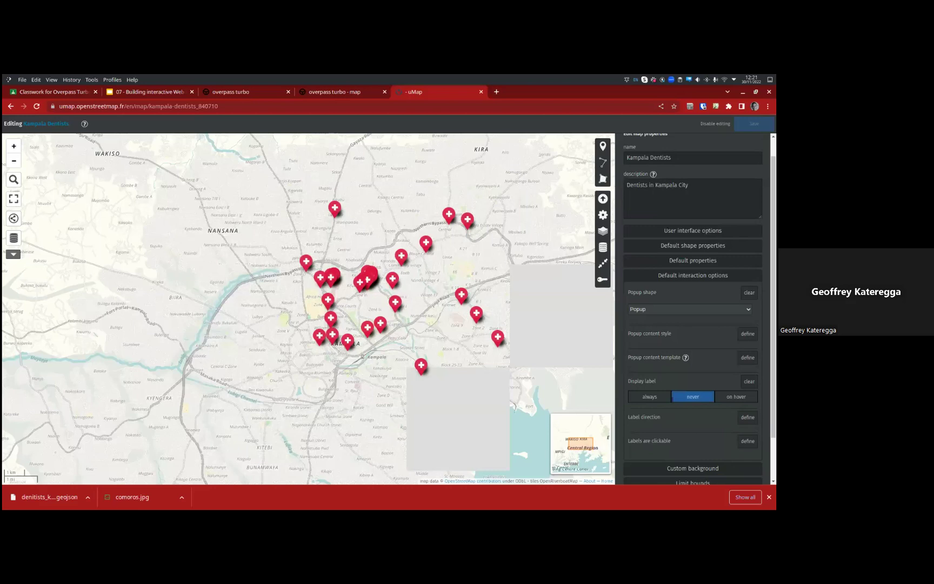
{"action": "left_click", "coordinate": [649, 396]}
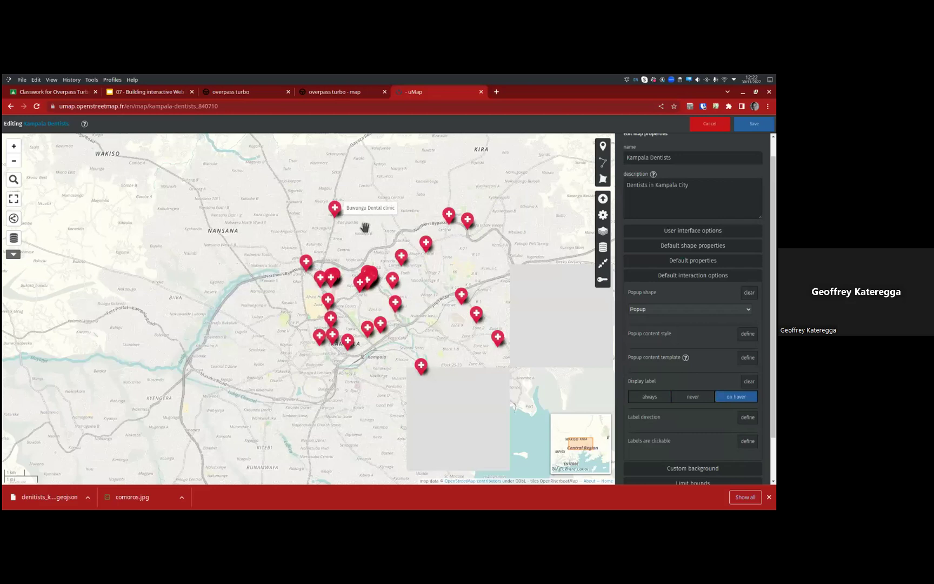
Define the popup content template in the default interaction options and save the map
{"action": "left_click", "coordinate": [748, 358]}
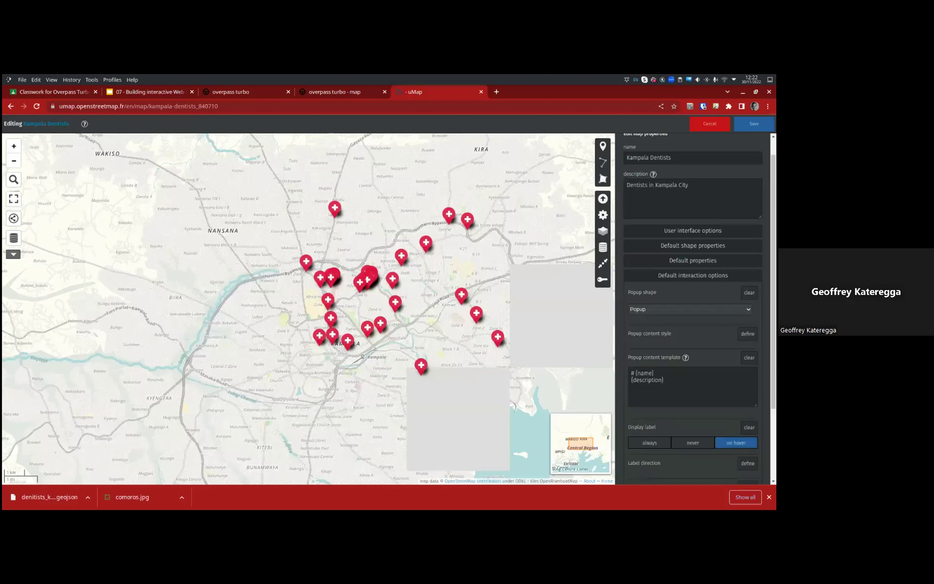
{"action": "left_click", "coordinate": [754, 124]}
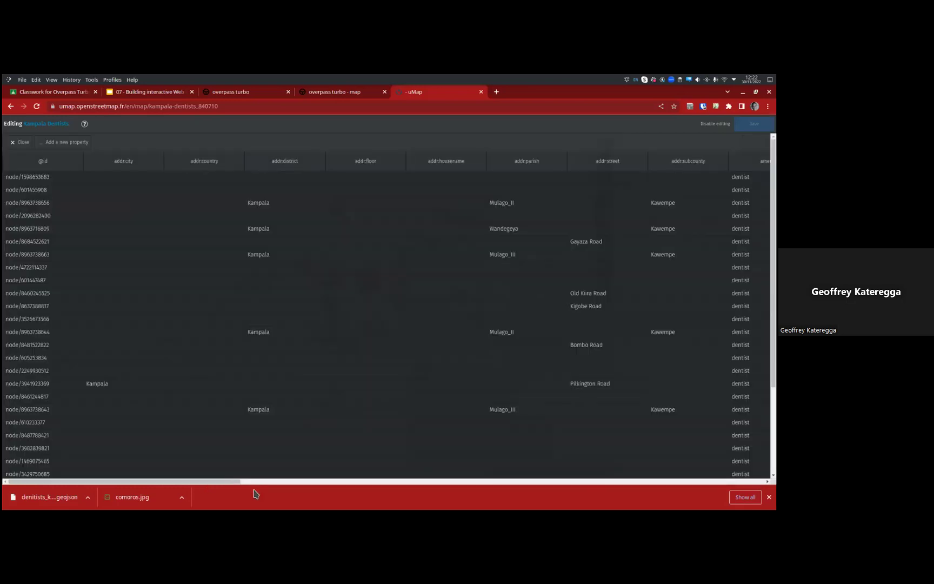
Examine the property columns of the dentists data table, such as name, opening_hours, phone and website, and close the table
{"action": "scroll", "coordinate": [271, 498], "scroll_direction": "right", "scroll_amount": 3}
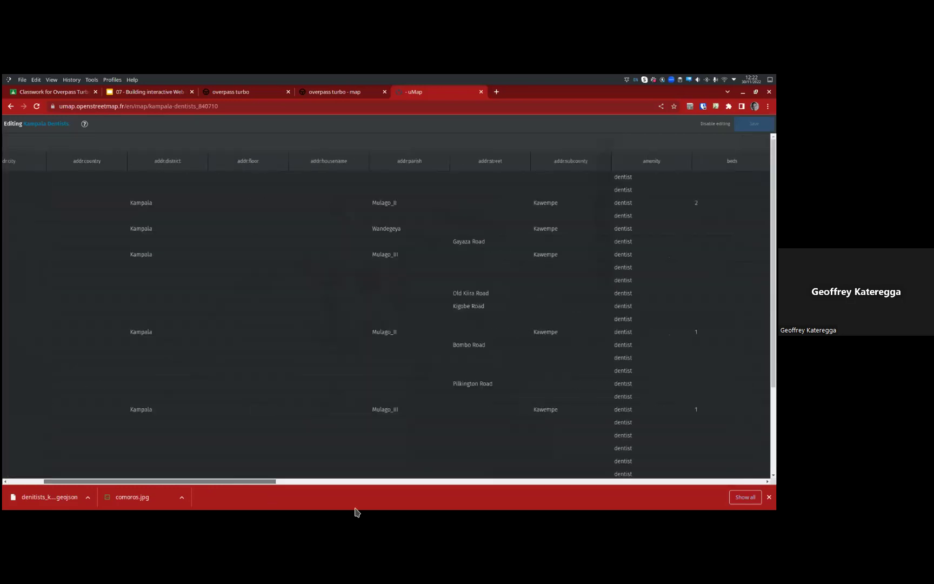
{"action": "scroll", "coordinate": [394, 512], "scroll_direction": "right", "scroll_amount": 5}
{"action": "scroll", "coordinate": [396, 504], "scroll_direction": "right", "scroll_amount": 5}
{"action": "scroll", "coordinate": [235, 162], "scroll_direction": "right", "scroll_amount": 5}
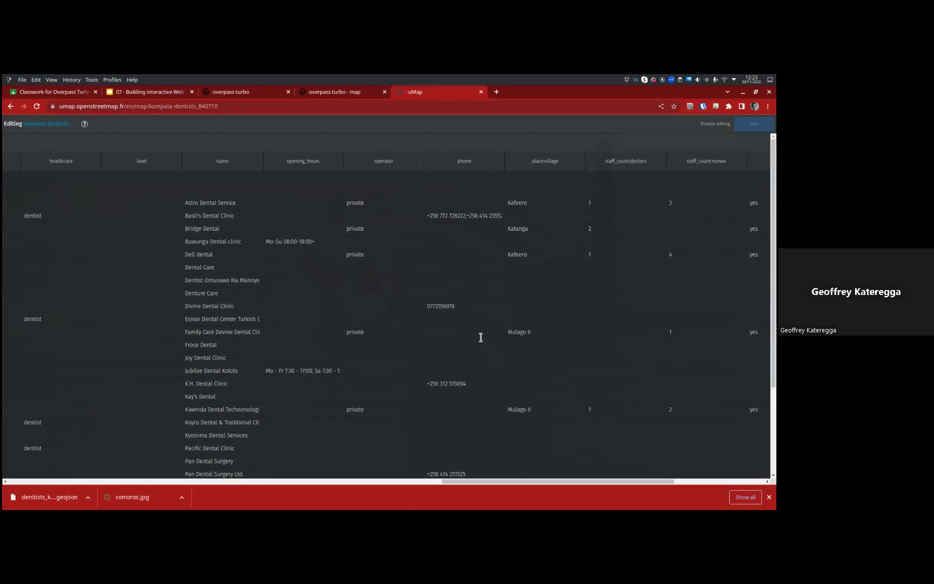
{"action": "scroll", "coordinate": [492, 362], "scroll_direction": "down", "scroll_amount": 2}
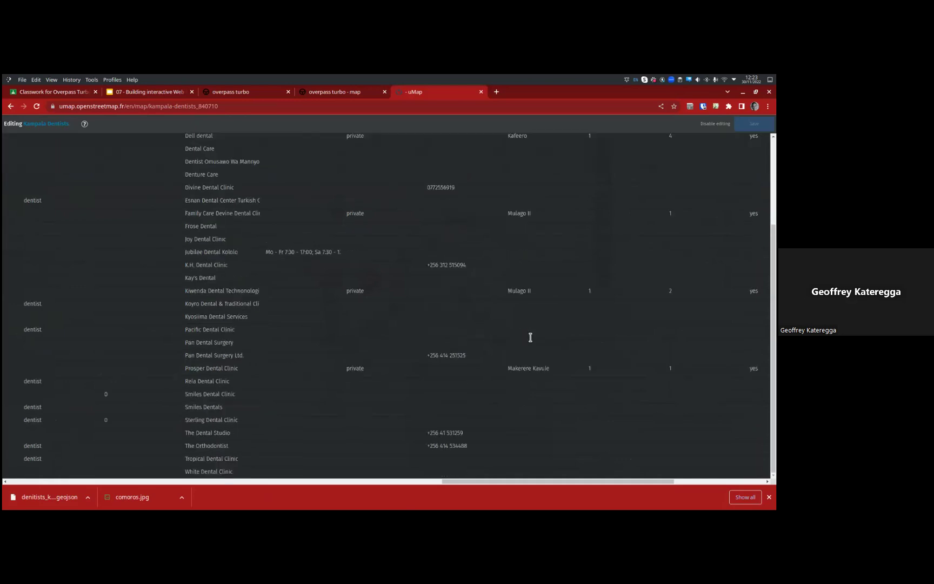
{"action": "scroll", "coordinate": [507, 189], "scroll_direction": "up", "scroll_amount": 2}
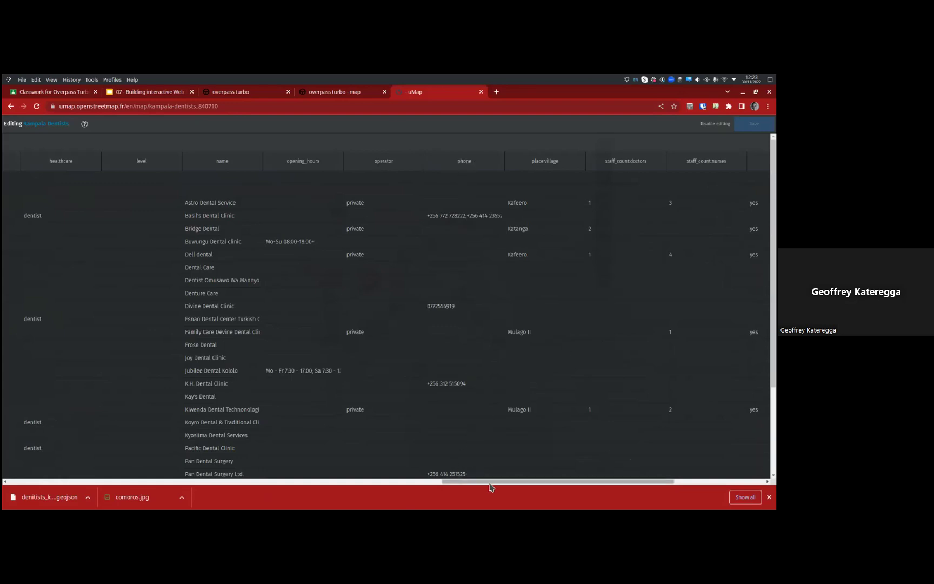
{"action": "left_click_drag", "start_coordinate": [531, 481], "coordinate": [623, 510]}
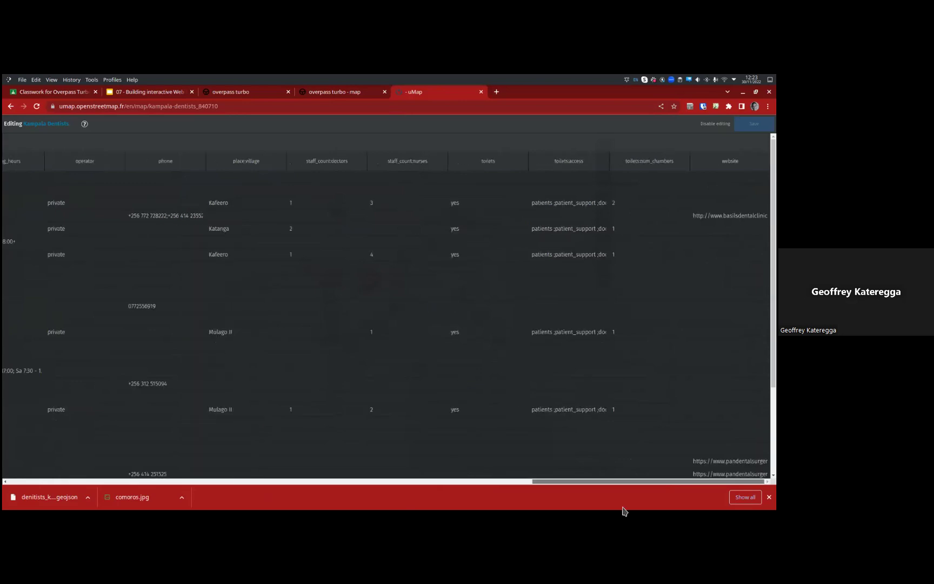
{"action": "scroll", "coordinate": [216, 427], "scroll_direction": "left", "scroll_amount": 10}
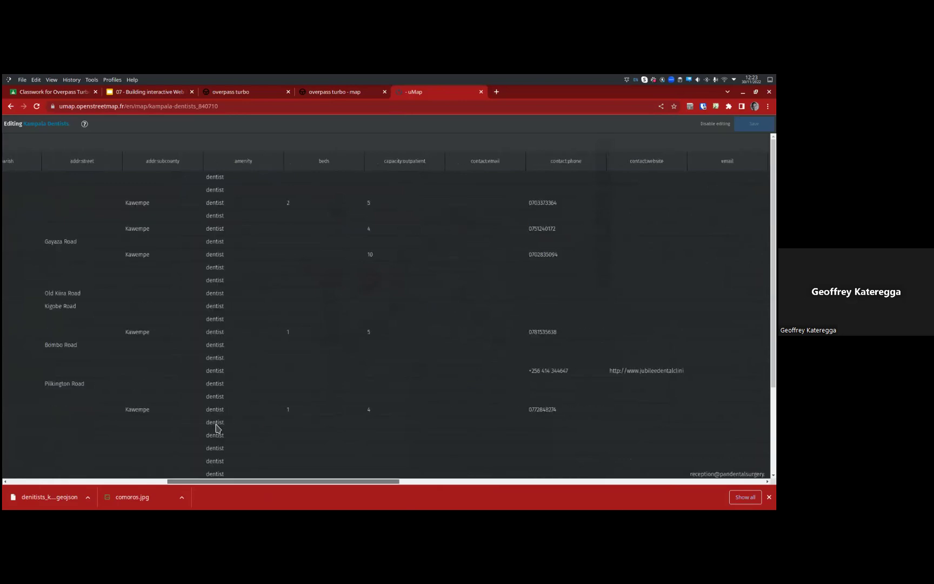
{"action": "scroll", "coordinate": [171, 372], "scroll_direction": "left", "scroll_amount": 3}
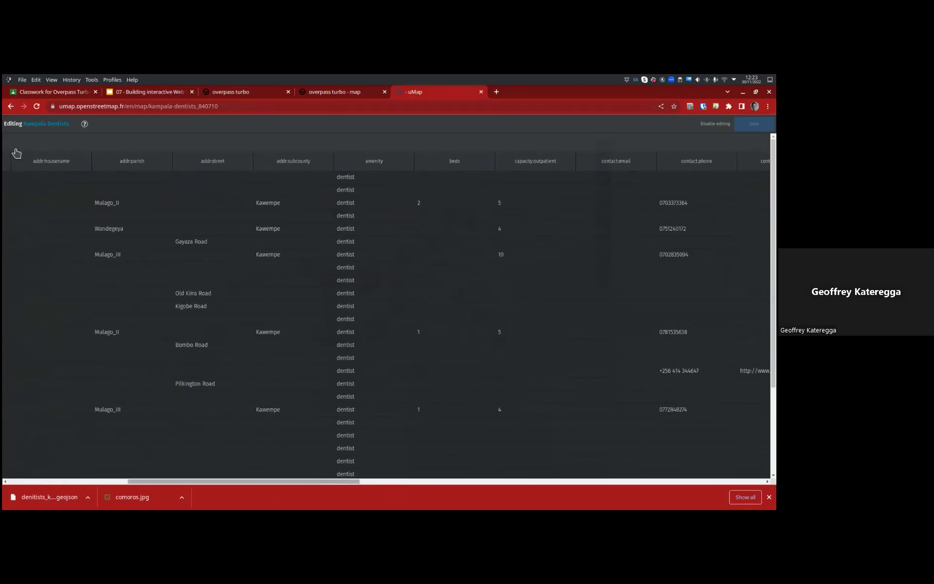
{"action": "scroll", "coordinate": [23, 146], "scroll_direction": "left", "scroll_amount": 5}
{"action": "left_click", "coordinate": [20, 142]}
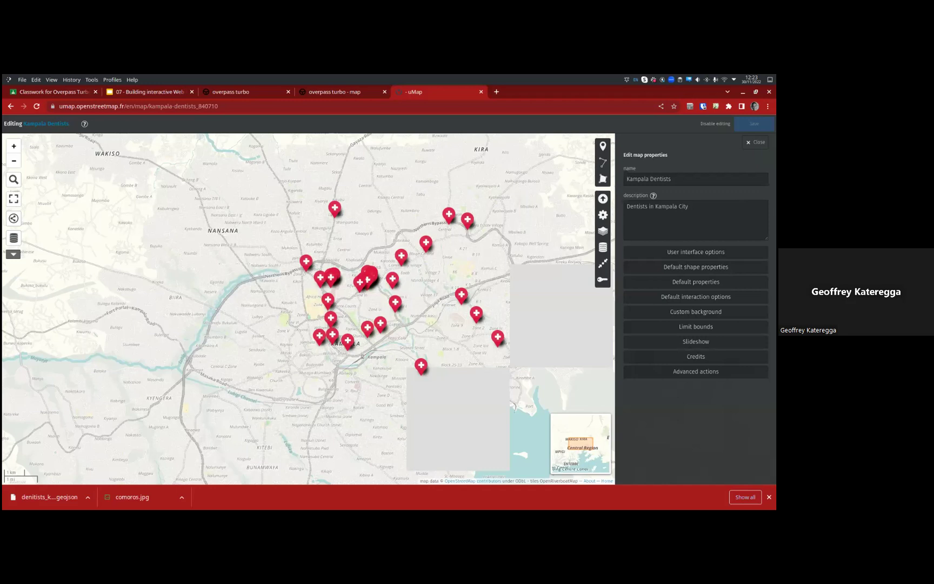
Define the popup content template in the default interaction options and read its help on dynamic properties and text formatting
{"action": "left_click", "coordinate": [696, 297]}
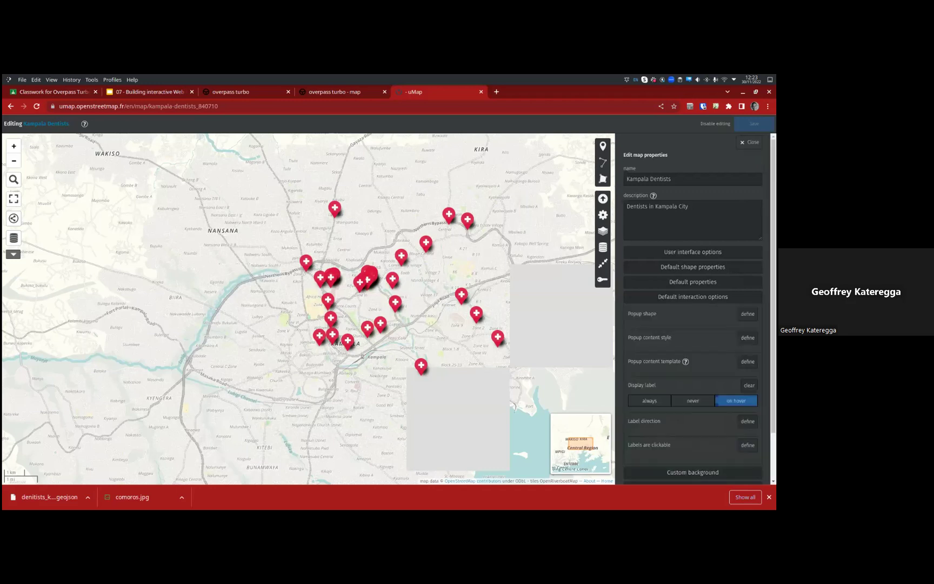
{"action": "left_click", "coordinate": [747, 361]}
{"action": "left_click", "coordinate": [685, 361]}
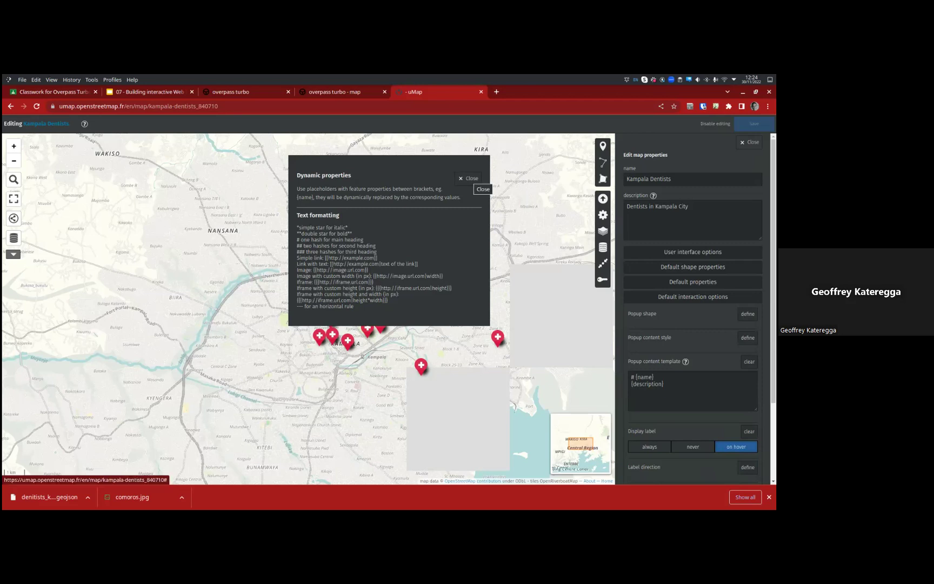
{"action": "left_click", "coordinate": [469, 179]}
Add a {phone} line below {description} in the popup content template and save the map
{"action": "left_click", "coordinate": [636, 395]}
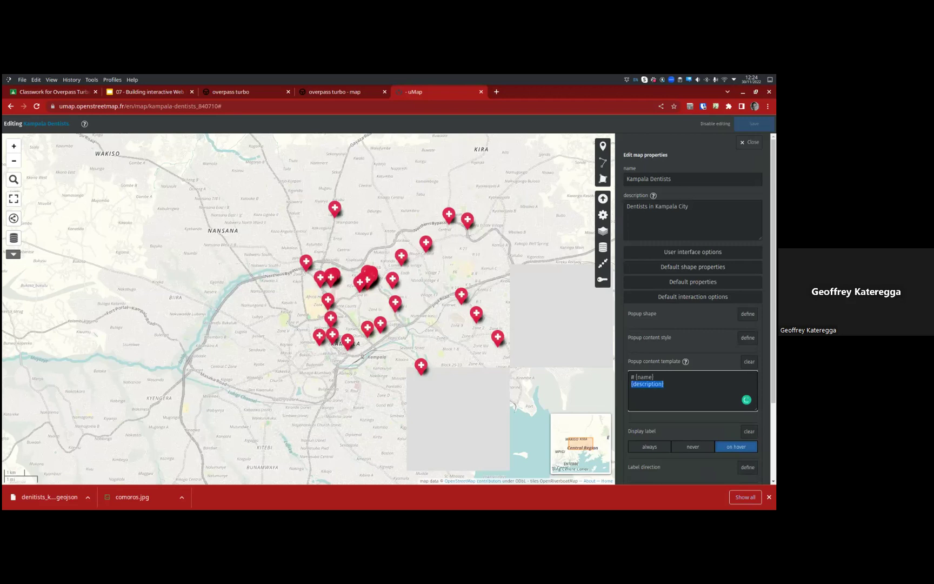
{"action": "key", "text": "Return"}
{"action": "type", "text": "{descripti"}
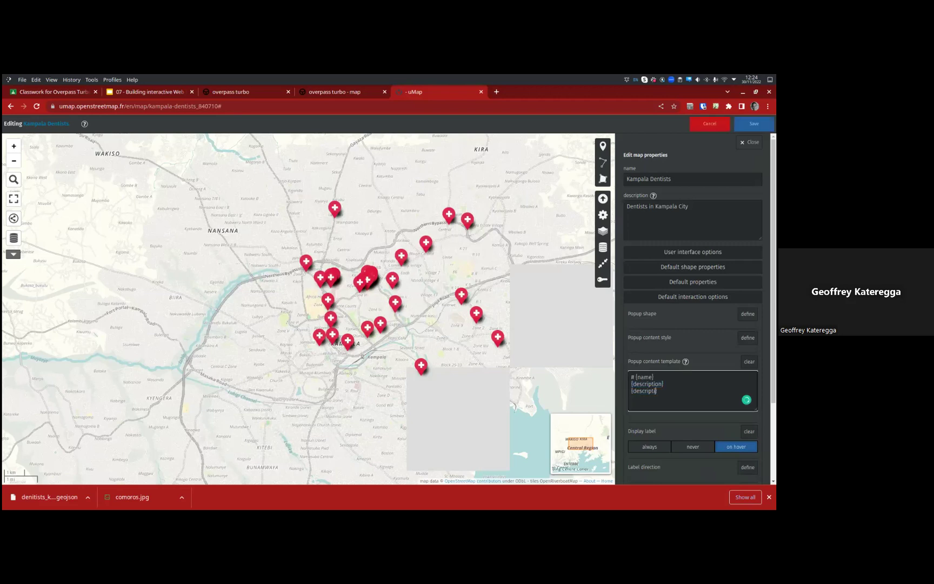
{"action": "key", "text": "BackSpace"}
{"action": "key", "text": "BackSpace"}
{"action": "key", "text": "BackSpace"}
{"action": "key", "text": "BackSpace"}
{"action": "key", "text": "BackSpace"}
{"action": "key", "text": "BackSpace"}
{"action": "key", "text": "BackSpace"}
{"action": "key", "text": "BackSpace"}
{"action": "key", "text": "BackSpace"}
{"action": "type", "text": "phone"}
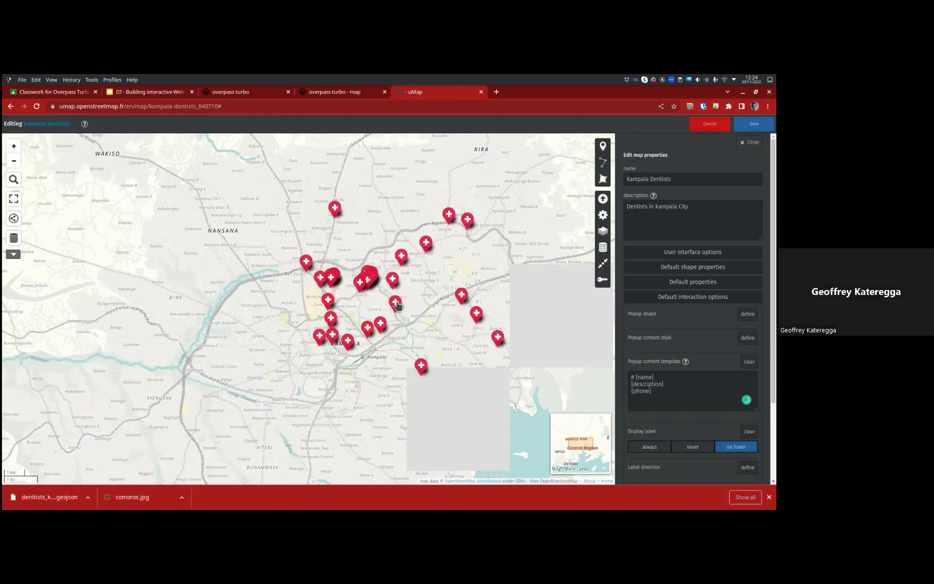
{"action": "key", "text": "ctrl+s"}
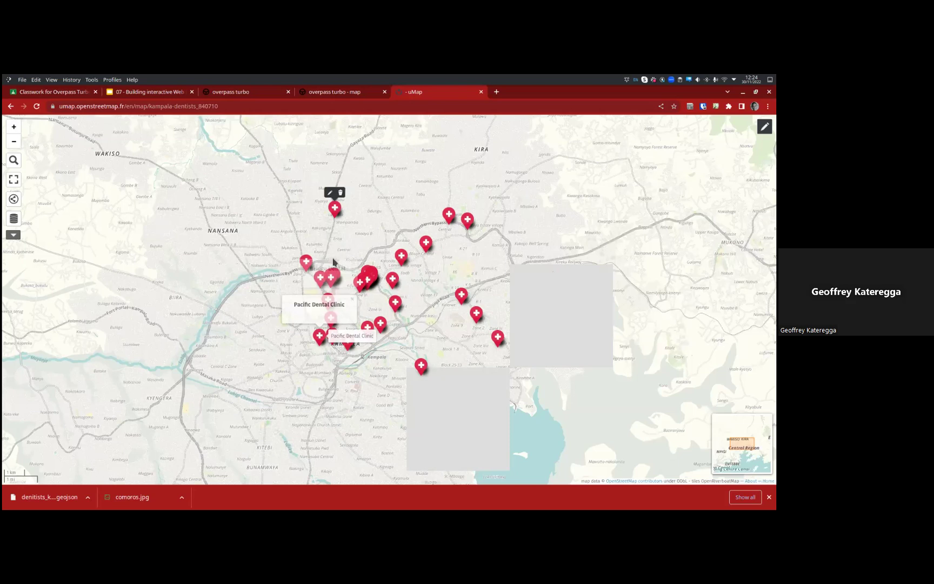
Check the popup of The Dental Studio marker north of central Kampala for its phone entry
{"action": "scroll", "coordinate": [344, 252], "scroll_direction": "up", "scroll_amount": 2}
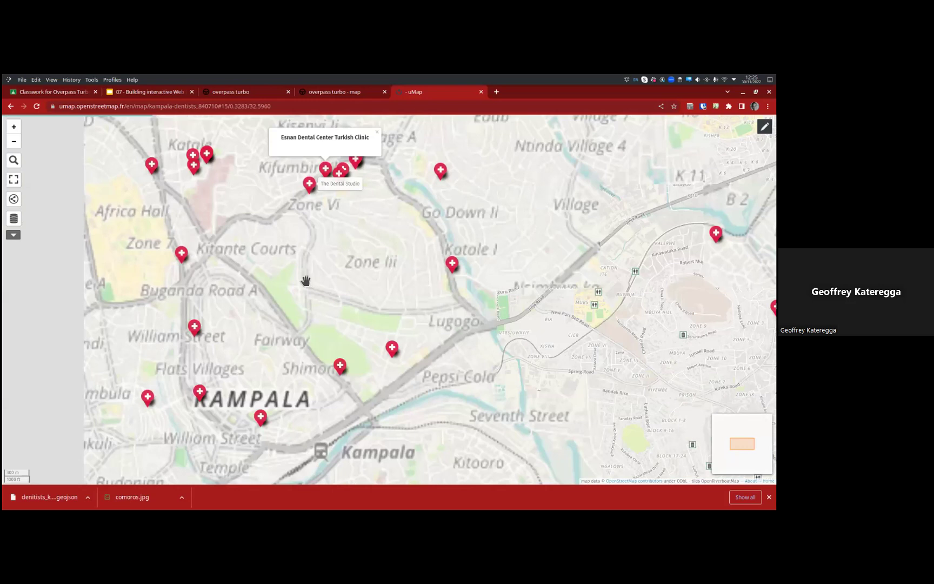
{"action": "left_click", "coordinate": [309, 184]}
{"action": "scroll", "coordinate": [295, 191], "scroll_direction": "up", "scroll_amount": 1}
{"action": "left_click_drag", "start_coordinate": [295, 191], "coordinate": [305, 280]}
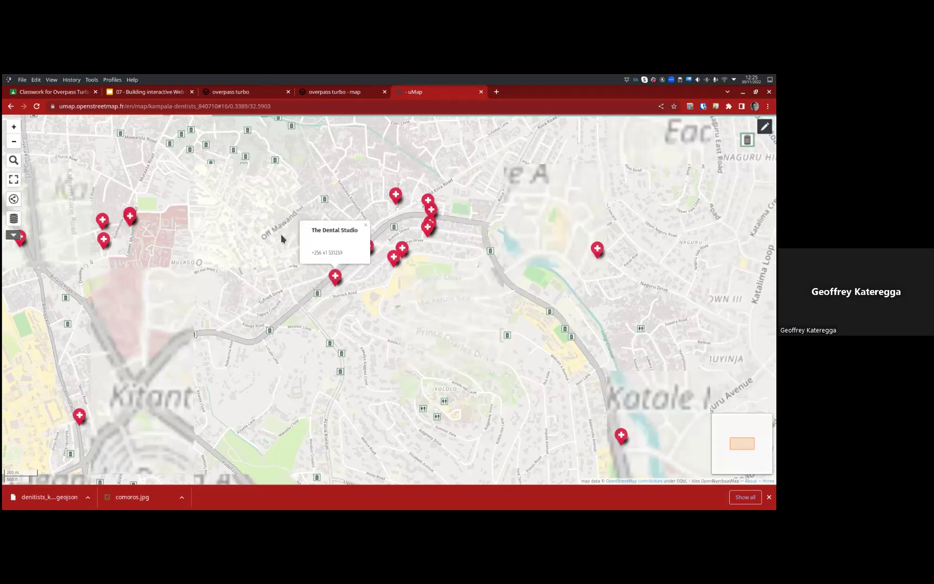
{"action": "scroll", "coordinate": [246, 204], "scroll_direction": "down", "scroll_amount": 2}
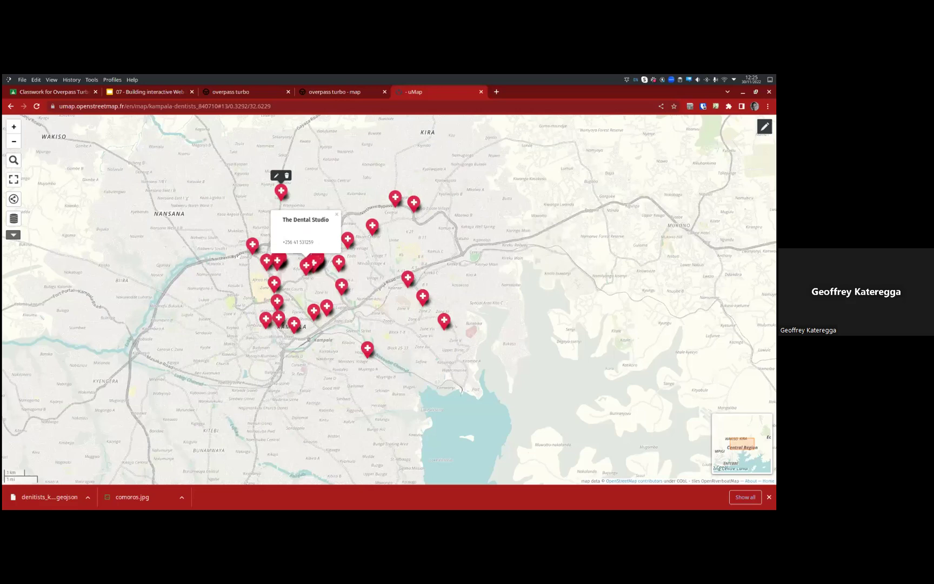
Open the map's embed and download options, dismiss the marker popup and select the map's web address
{"action": "left_click", "coordinate": [13, 199]}
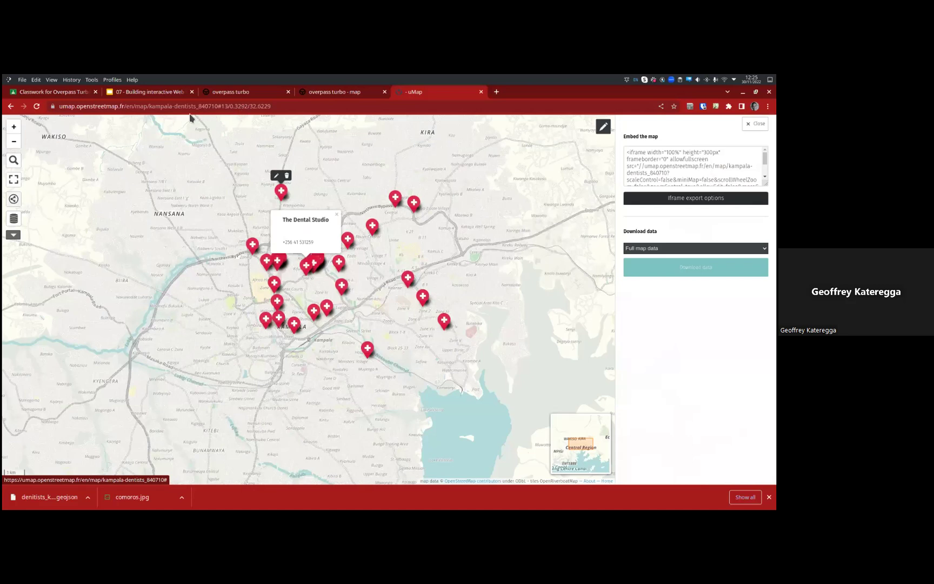
{"action": "left_click", "coordinate": [318, 230]}
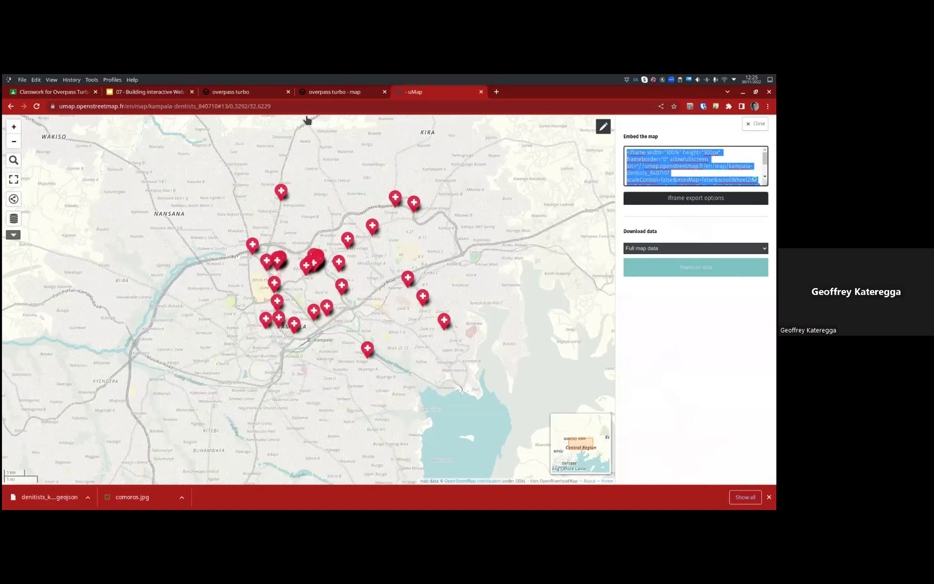
{"action": "left_click", "coordinate": [246, 105]}
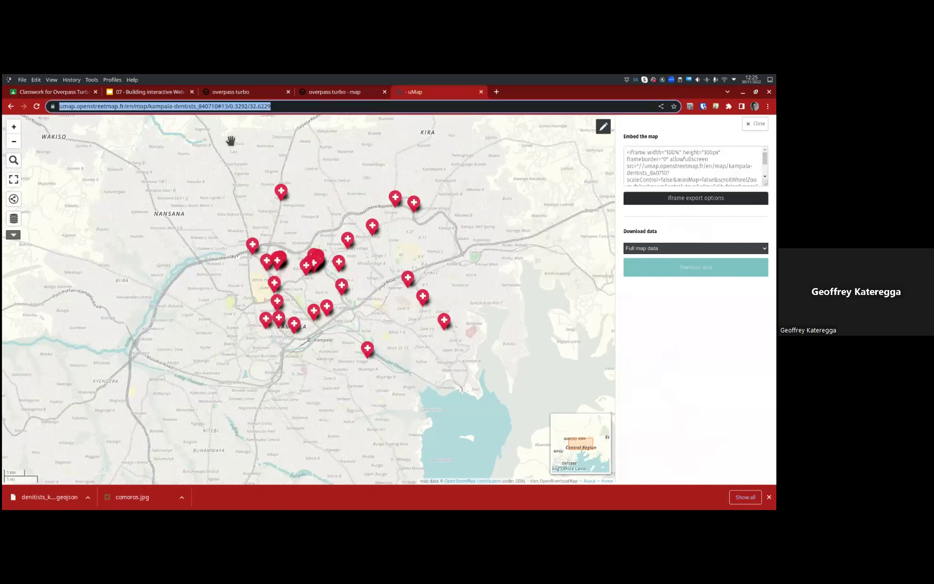
Switch to Google Classroom and open the slides 08 - Dynamic uMaps with OSM Data
{"action": "key", "text": "ctrl+1"}
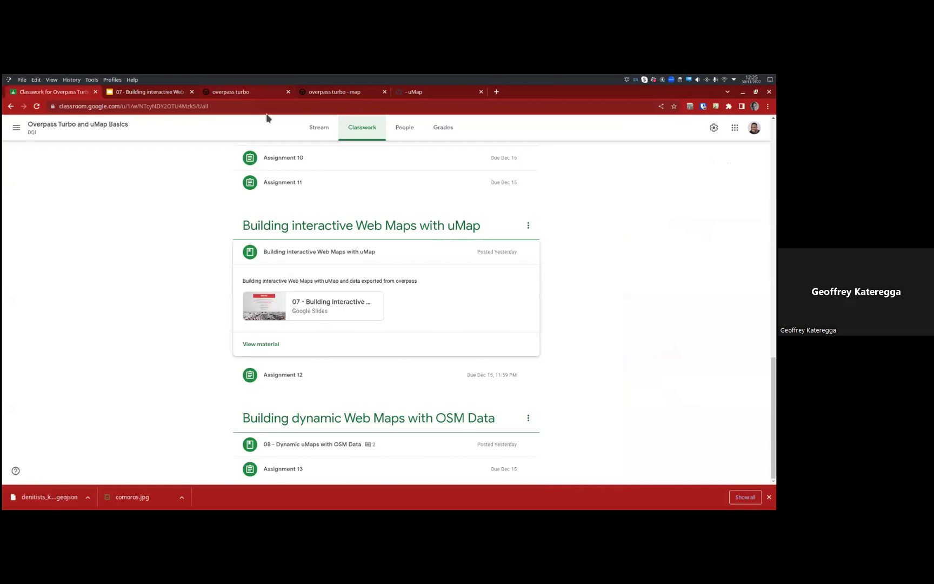
{"action": "key", "text": "ctrl+3"}
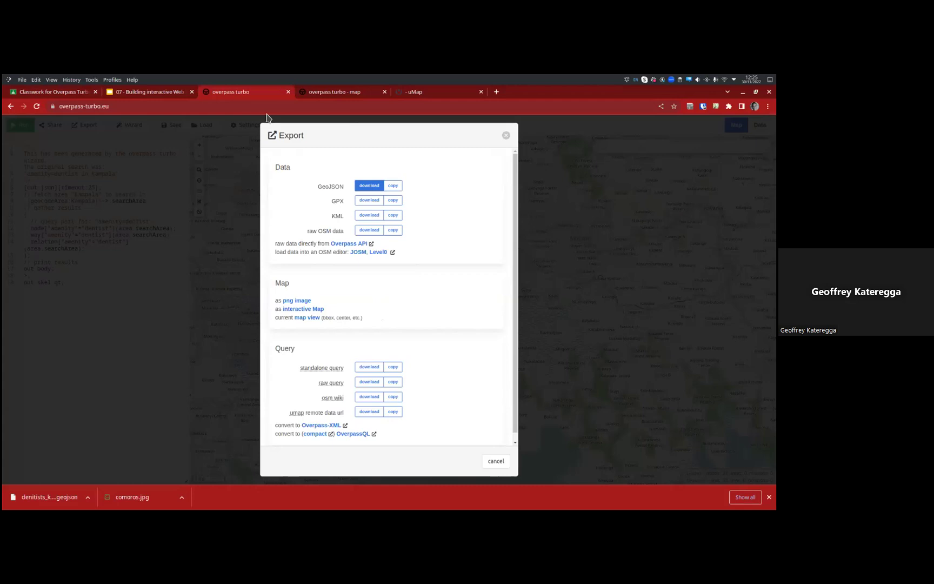
{"action": "key", "text": "ctrl+5"}
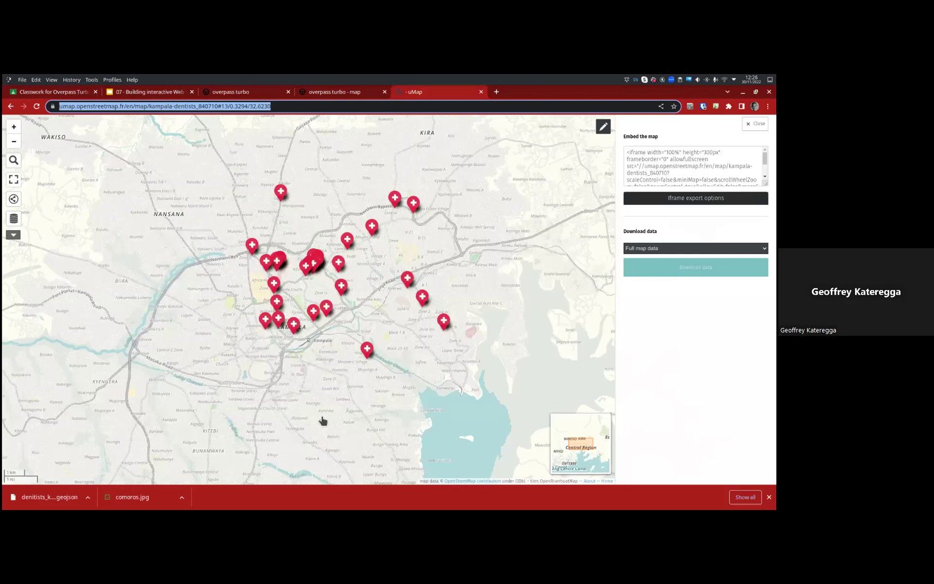
{"action": "key", "text": "ctrl+1"}
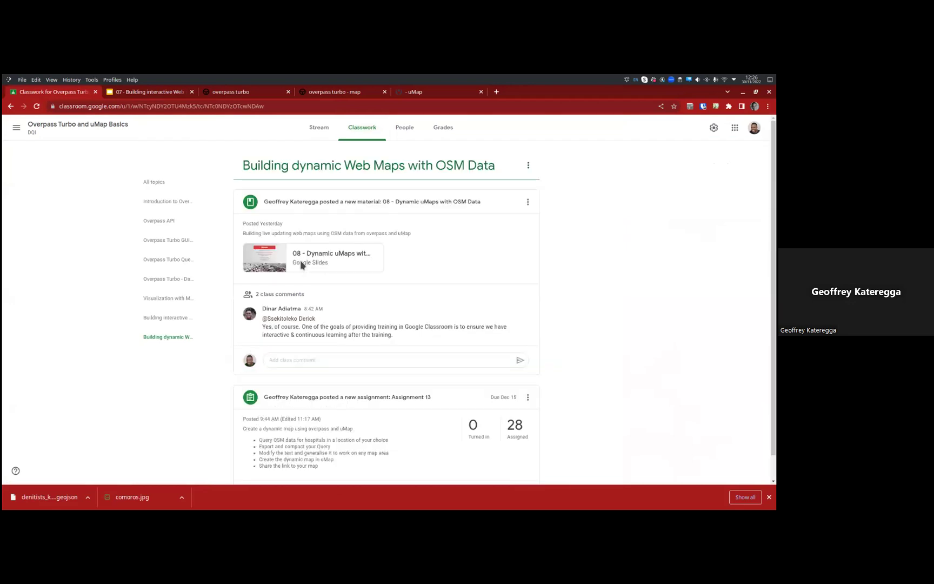
{"action": "left_click", "coordinate": [300, 261]}
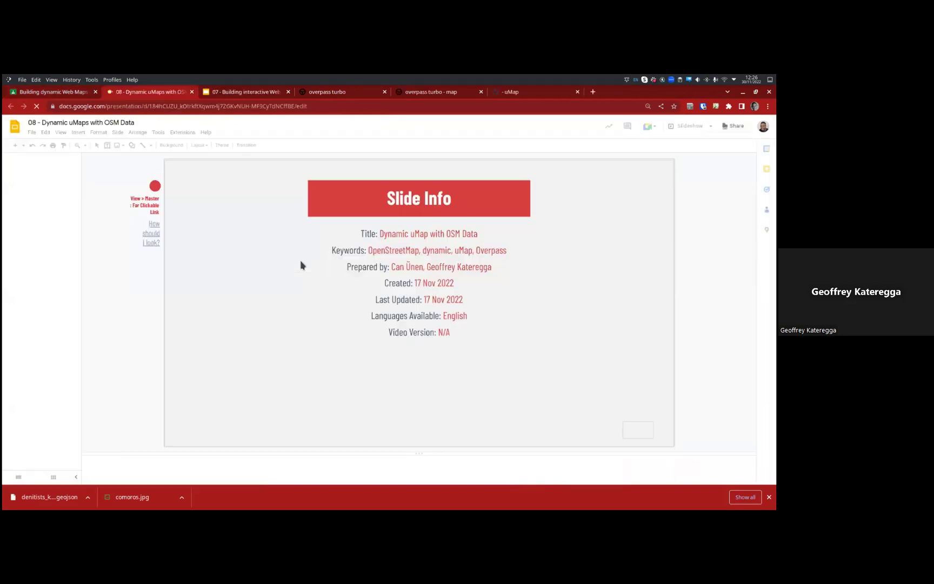
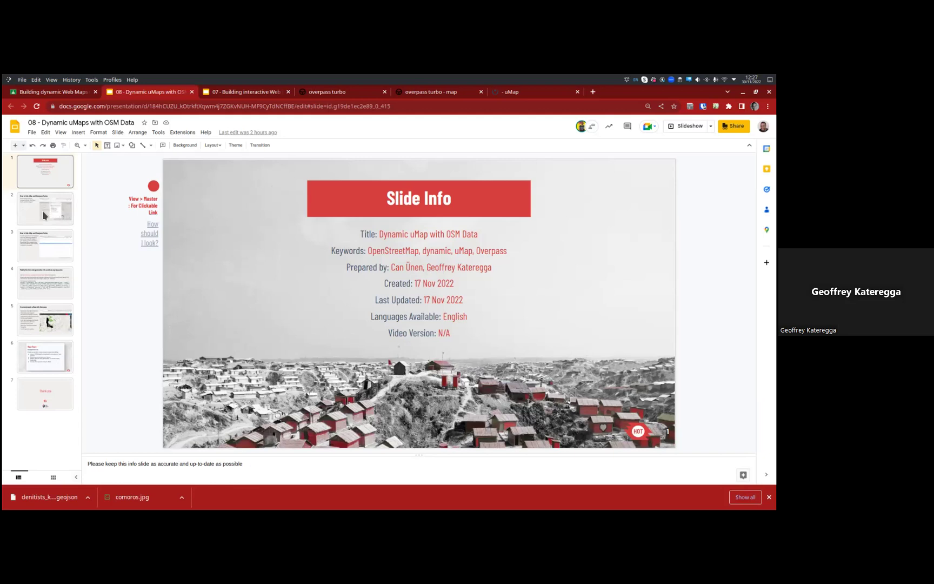
Read the two slides on how to link uMap and Overpass Turbo
{"action": "key", "text": "Down"}
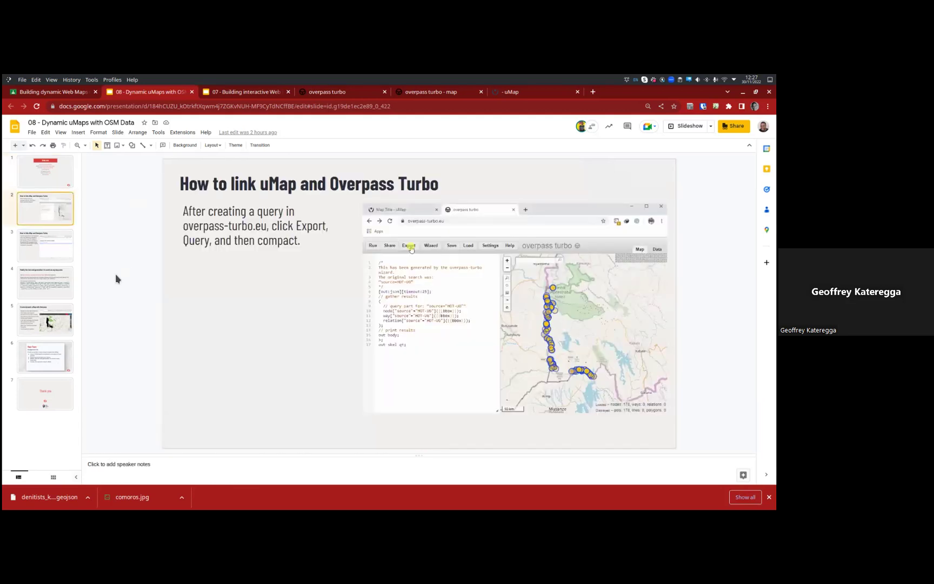
{"action": "left_click", "coordinate": [46, 251]}
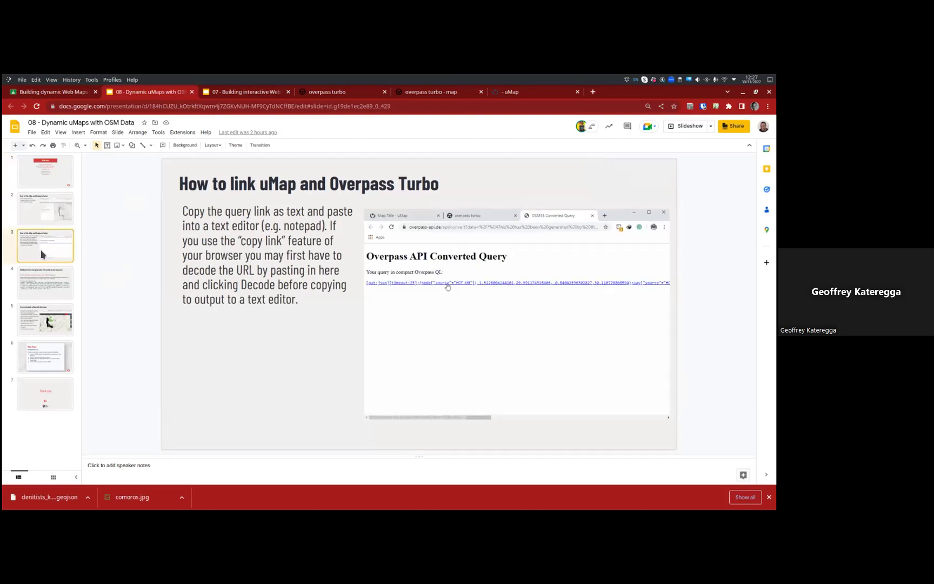
{"action": "left_click", "coordinate": [54, 206]}
{"action": "key", "text": "Down"}
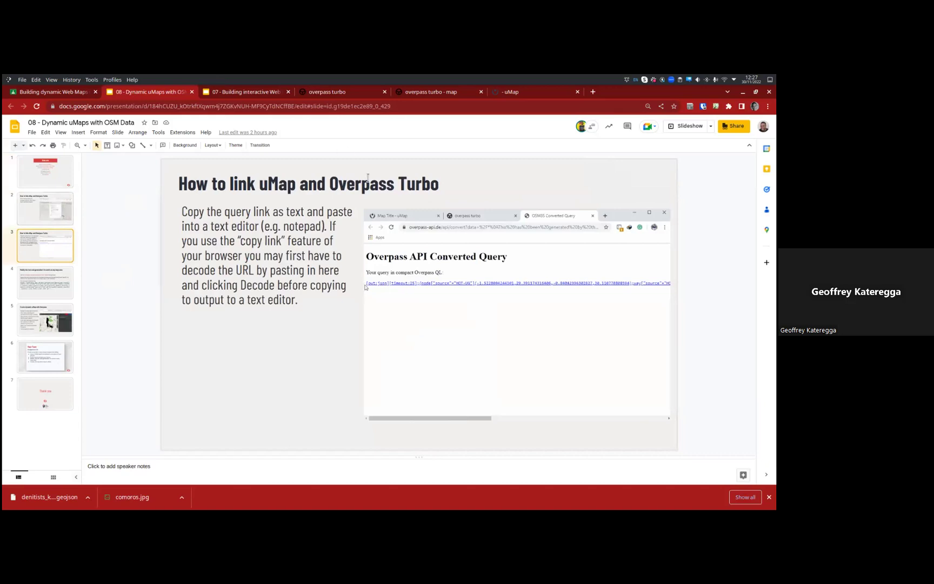
{"action": "key", "text": "Up"}
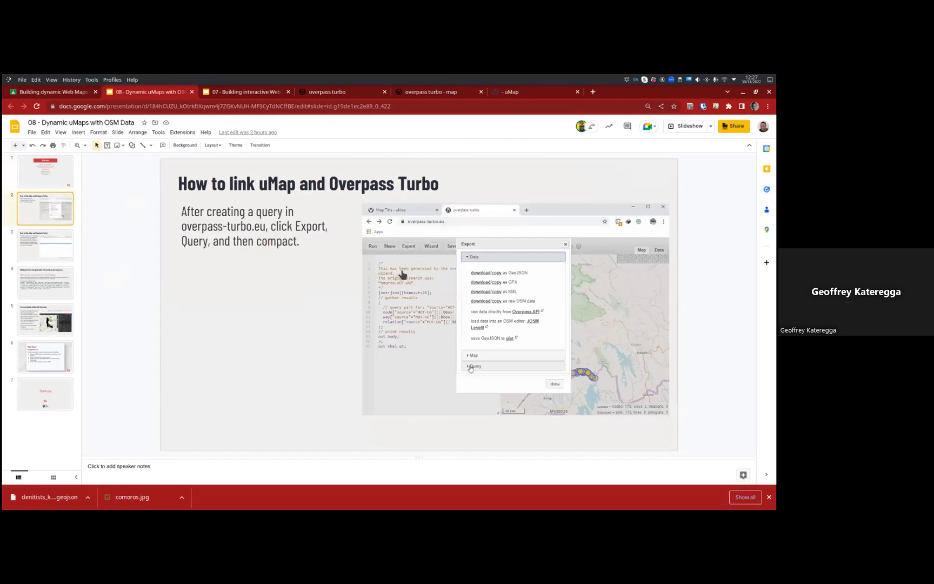
Convert the Kampala dentist query in overpass turbo to compact OverpassQL and replace the old link text in Kate with it
{"action": "key", "text": "ctrl+4"}
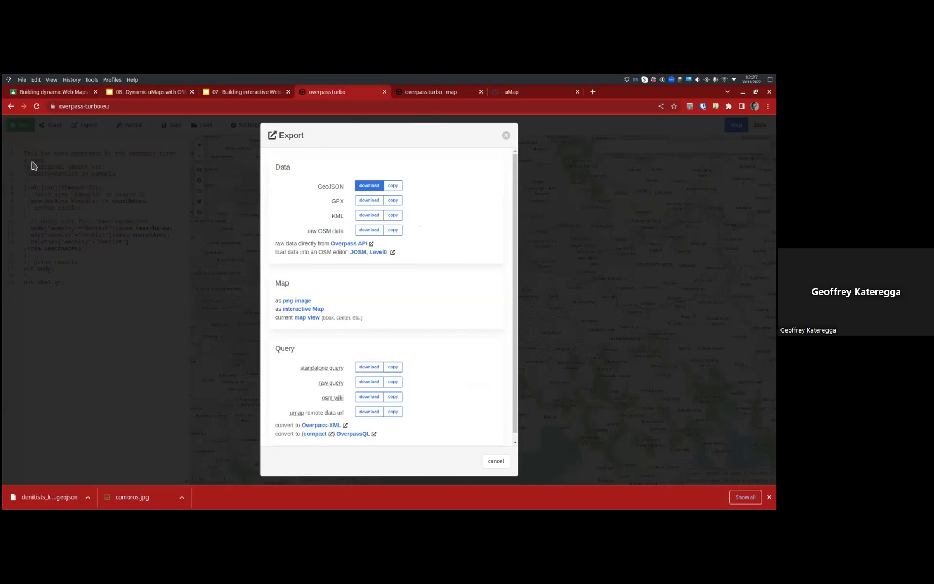
{"action": "left_click", "coordinate": [132, 155]}
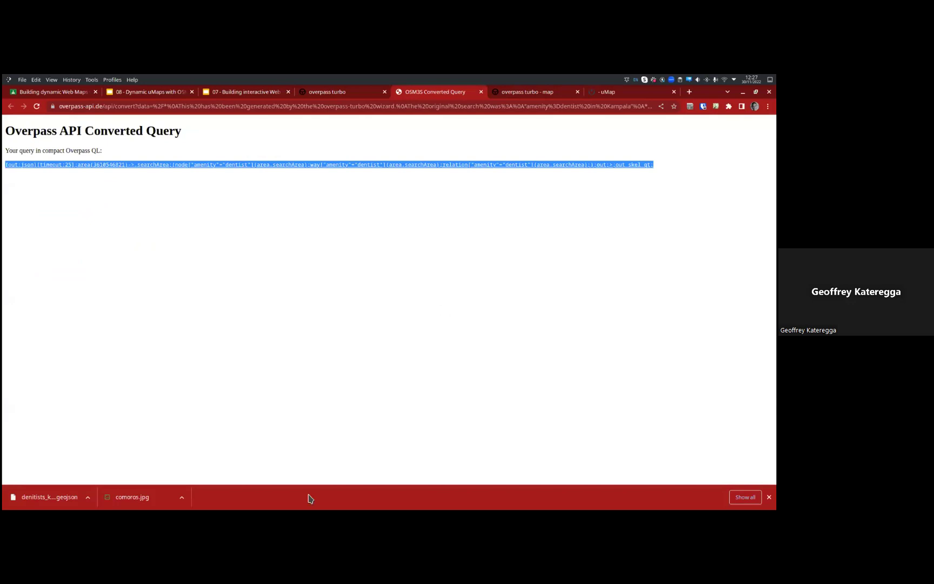
{"action": "mouse_move", "coordinate": [258, 512]}
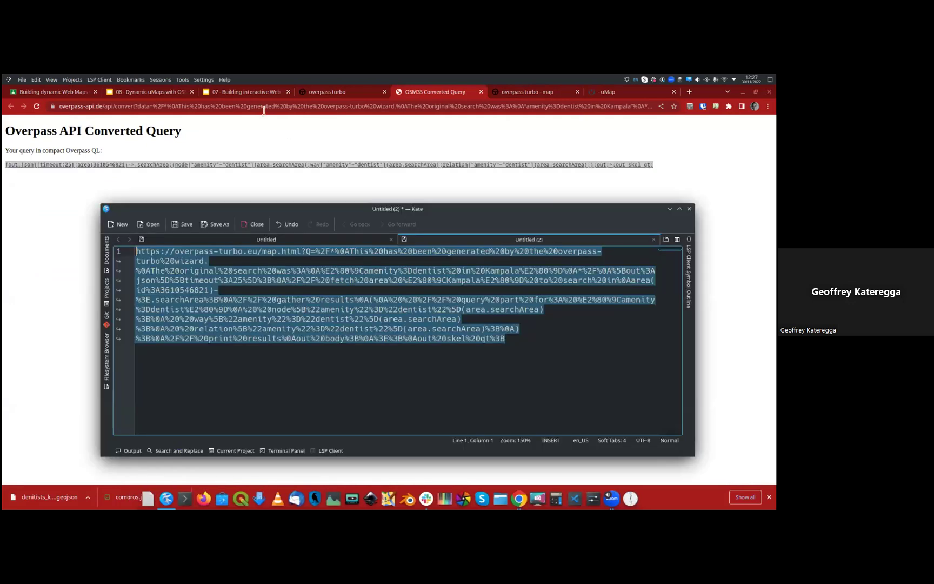
{"action": "key", "text": "Delete"}
{"action": "key", "text": "ctrl+v"}
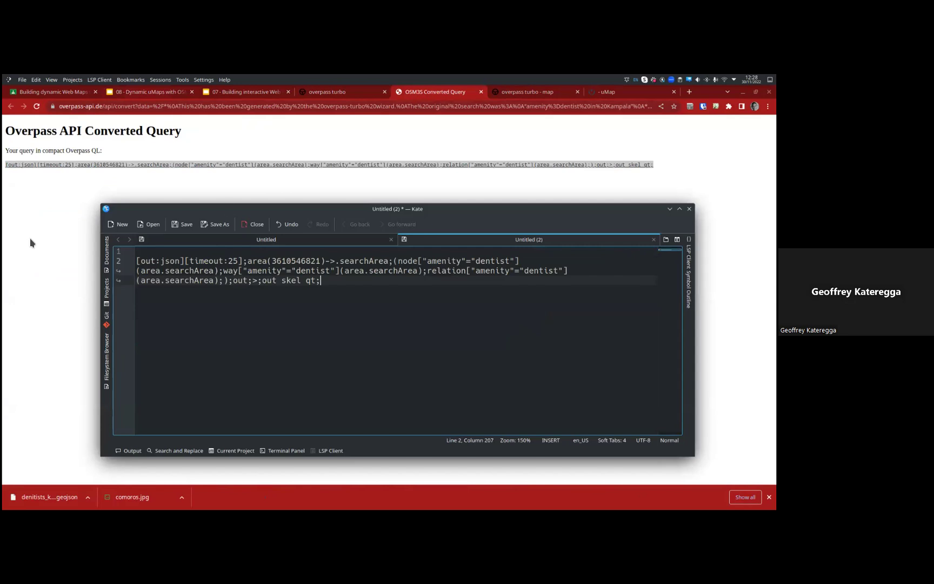
{"action": "key", "text": "alt+Tab"}
{"action": "key", "text": "ctrl+2"}
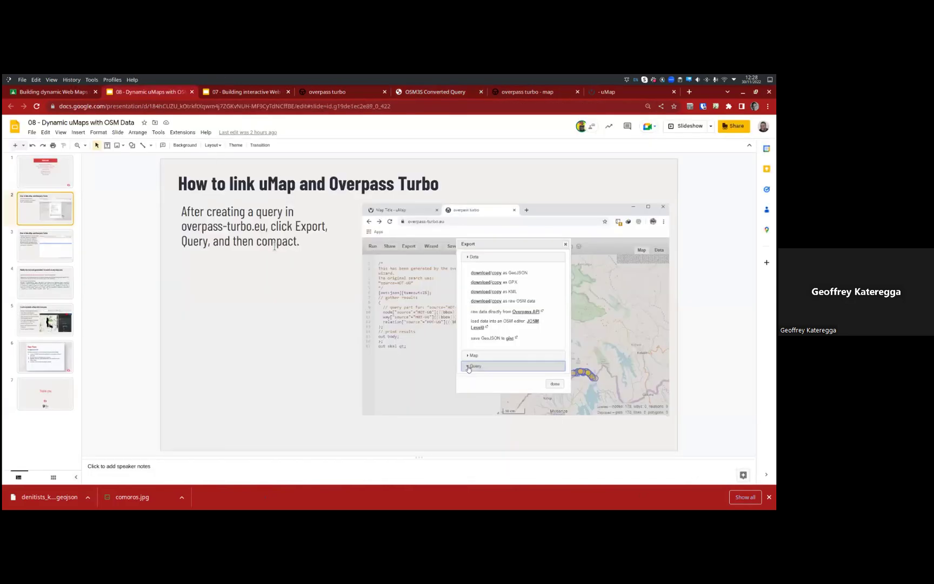
{"action": "key", "text": "Down"}
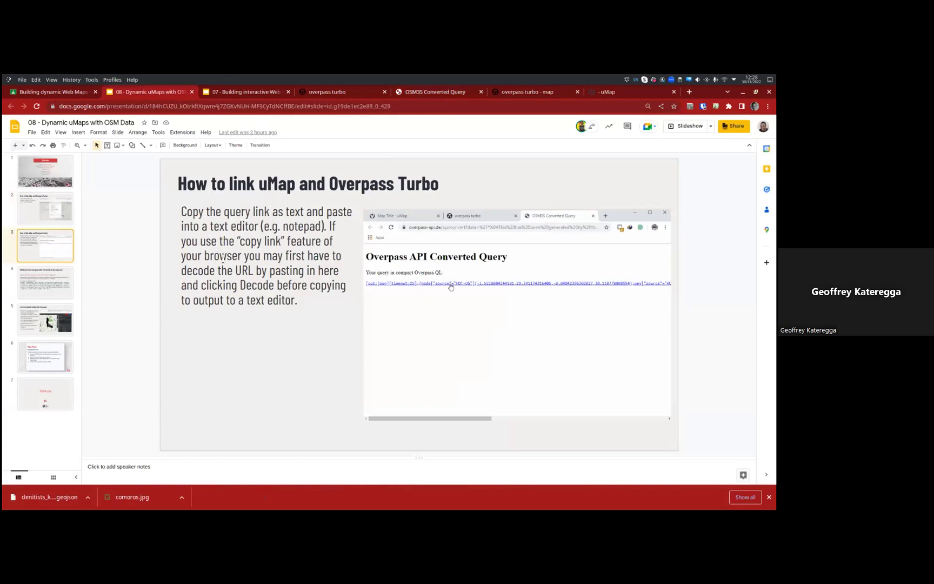
{"action": "key", "text": "Down"}
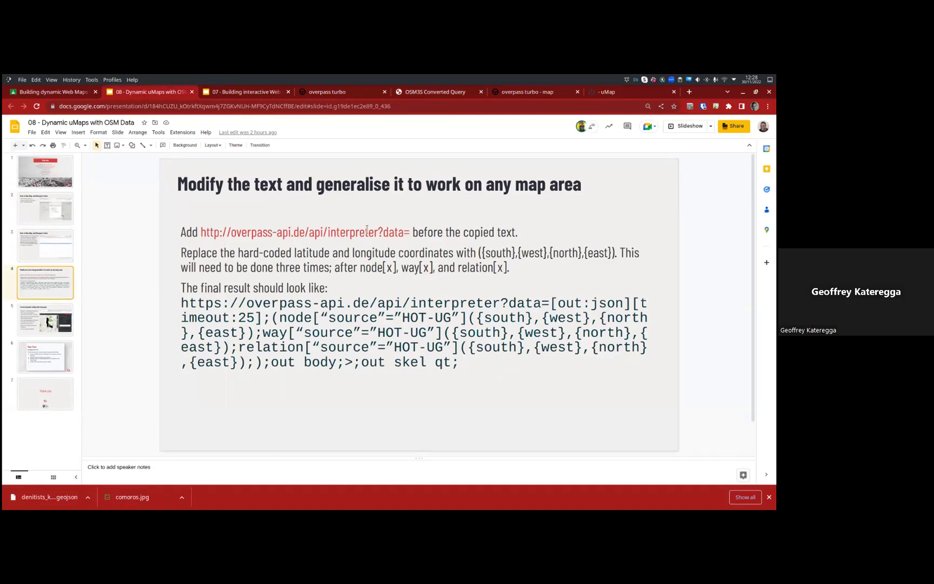
{"action": "double_click", "coordinate": [298, 237]}
{"action": "key", "text": "ctrl+c"}
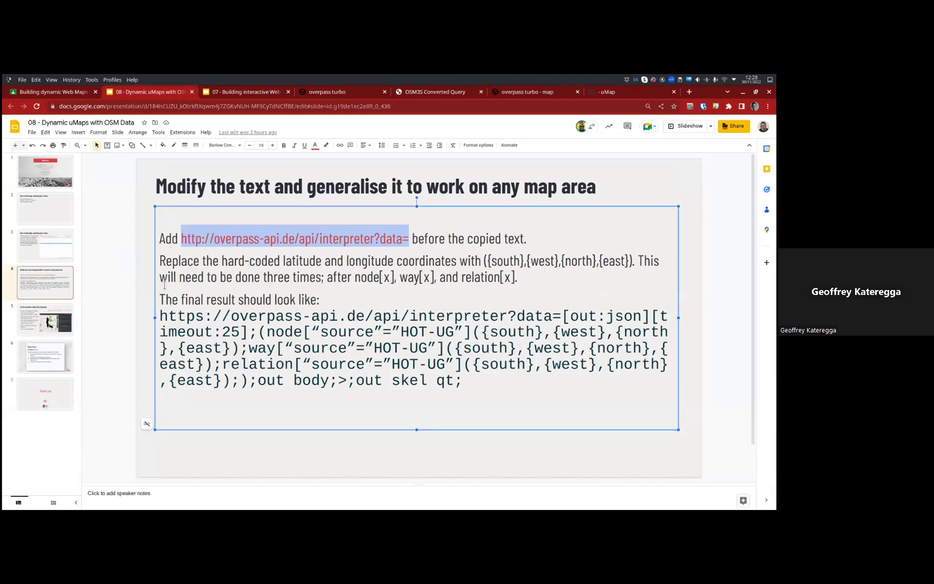
{"action": "left_click", "coordinate": [164, 490]}
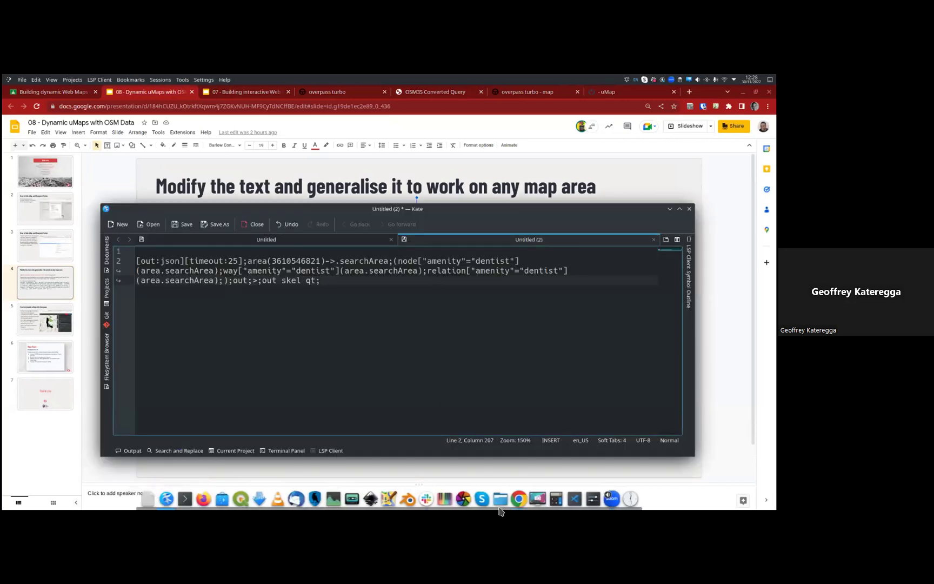
{"action": "key", "text": "Home"}
{"action": "key", "text": "ctrl+v"}
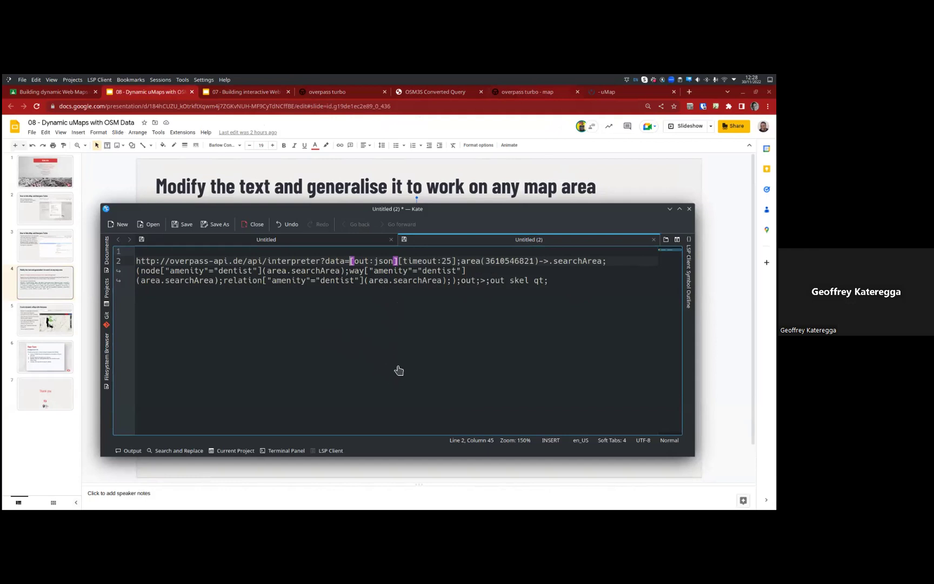
Build an amenity=dentist query with the overpass turbo wizard and convert it to compact OverpassQL
{"action": "key", "text": "alt+Tab"}
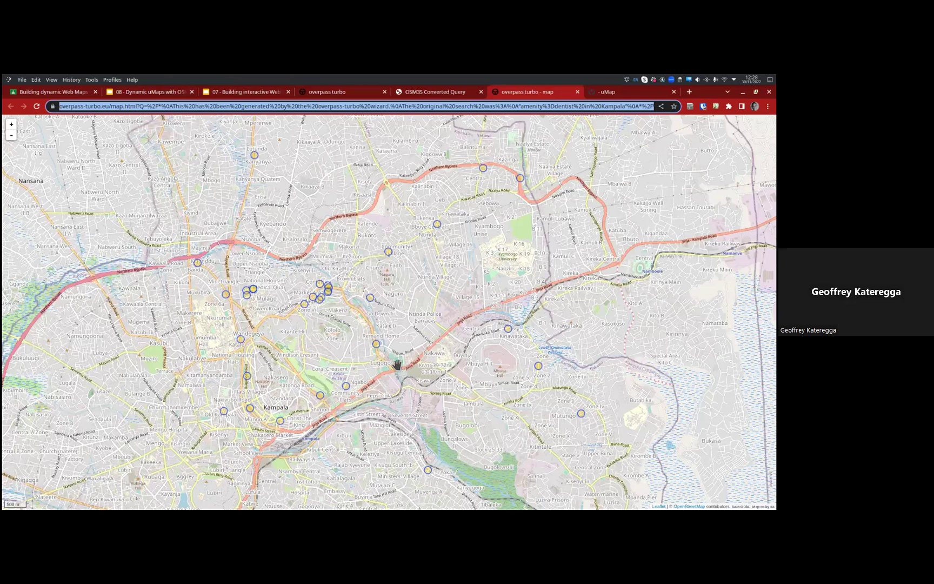
{"action": "key", "text": "ctrl+Page_Up"}
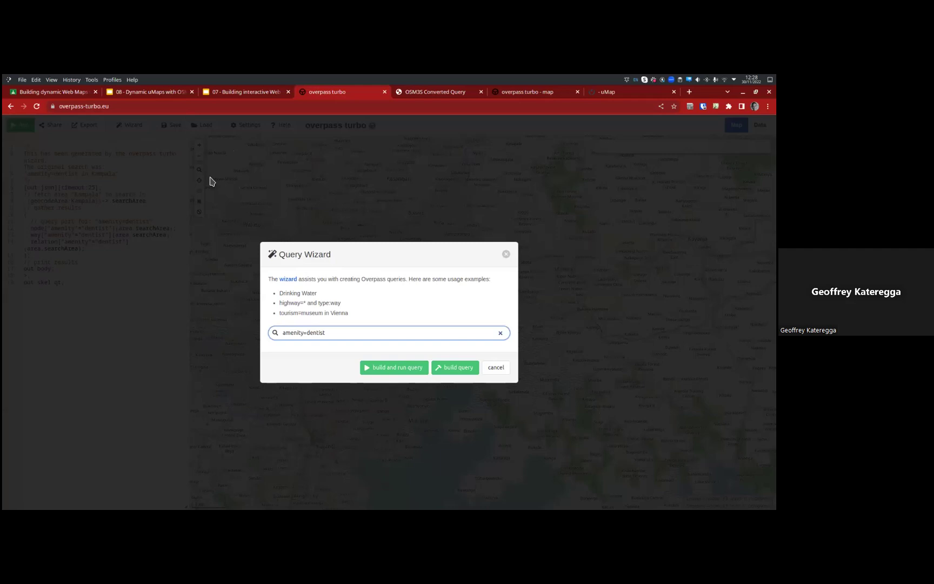
{"action": "key", "text": "Return"}
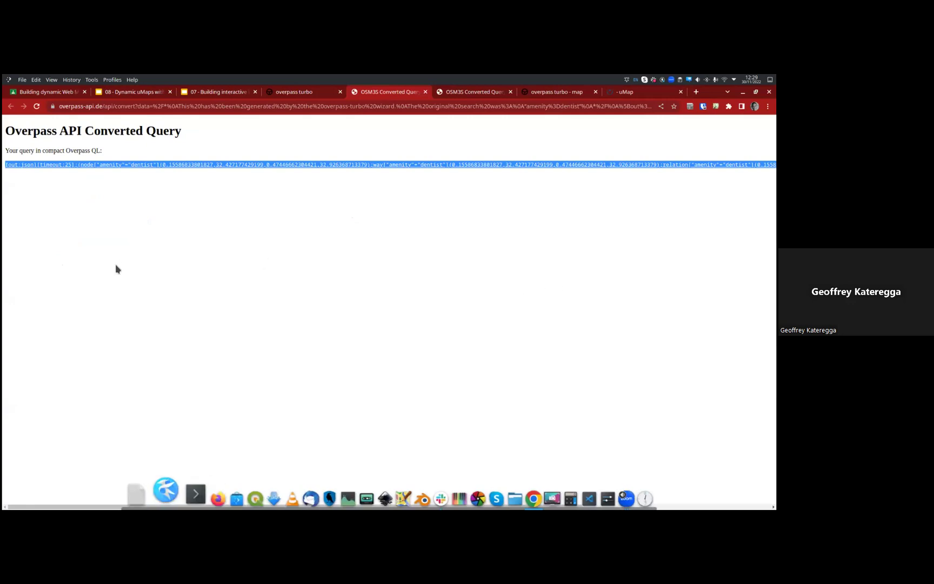
Replace the text in the Kate document with the compact amenity=dentist query that contains bounding-box coordinates
{"action": "key", "text": "alt+Tab"}
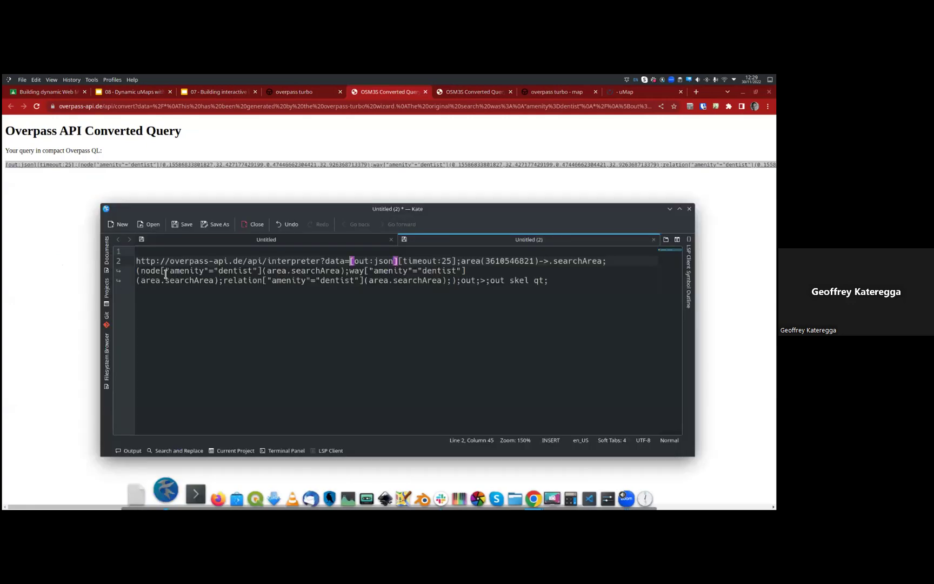
{"action": "key", "text": "ctrl+a"}
{"action": "type", "text": "[out:json][timeout:25];(node[\"amenity\"=\"dentist\"](0.15586833801827,32.427177429199,0.47446662304421,32.926368713379);way[\"amenity\"=\"dentist\"](0.15586833801827,32.427177429199,0.47446662304421,32.926368713379);relation[\"amenity\"=\"dentist\"](0.15586833801827,32.427177429199,0.47446662304421,32.926368713379););out;>;out skel qt;"}
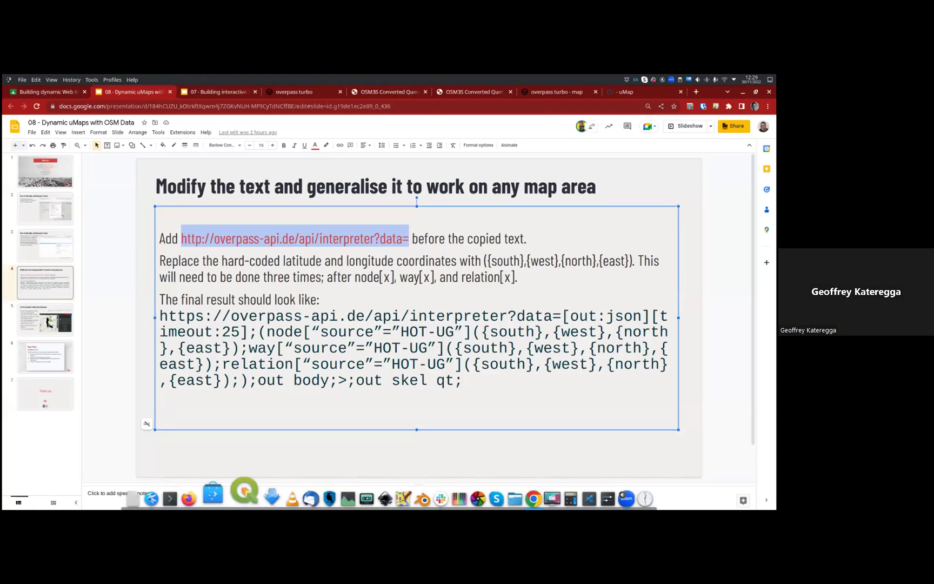
{"action": "key", "text": "alt+Tab"}
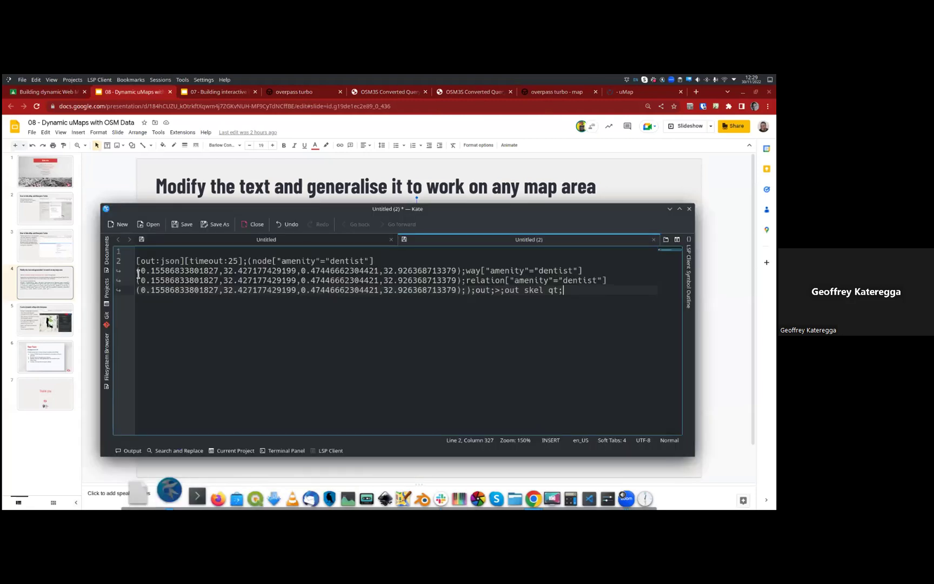
{"action": "key", "text": "Home"}
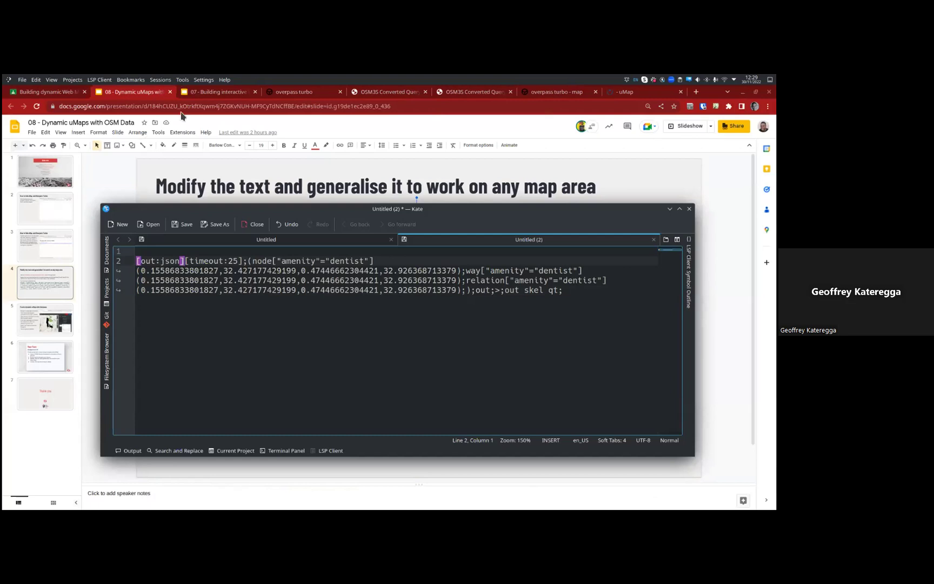
{"action": "key", "text": "ctrl+v"}
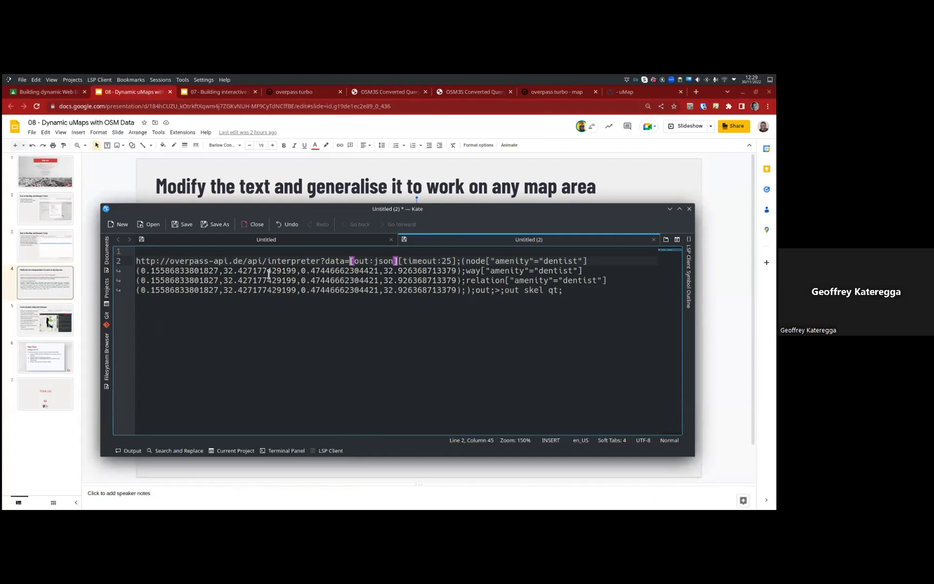
Replace the hard-coded coordinates after node, way and relation in the query with ({south},{west},{north},{east}), copied from the slide
{"action": "key", "text": "alt+Tab"}
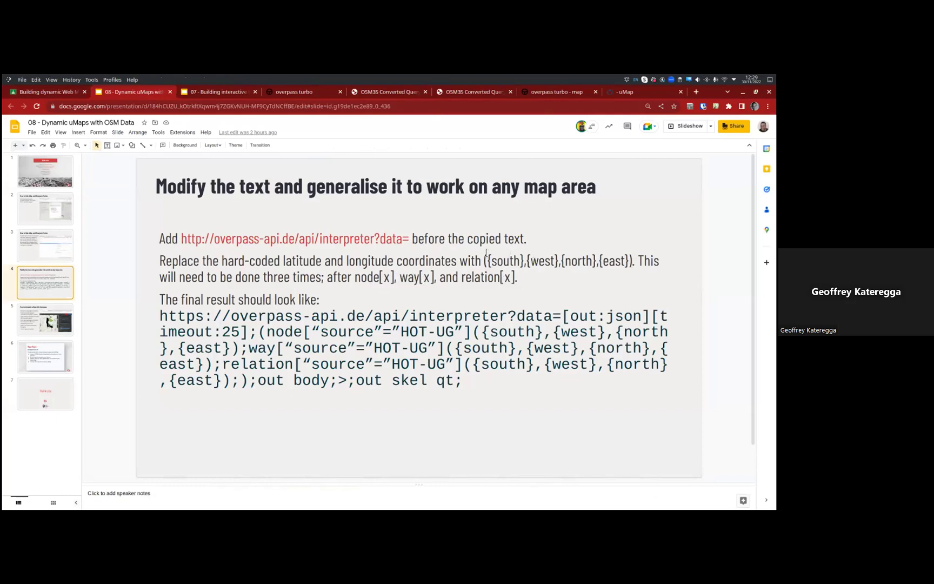
{"action": "left_click_drag", "start_coordinate": [631, 261], "coordinate": [487, 260]}
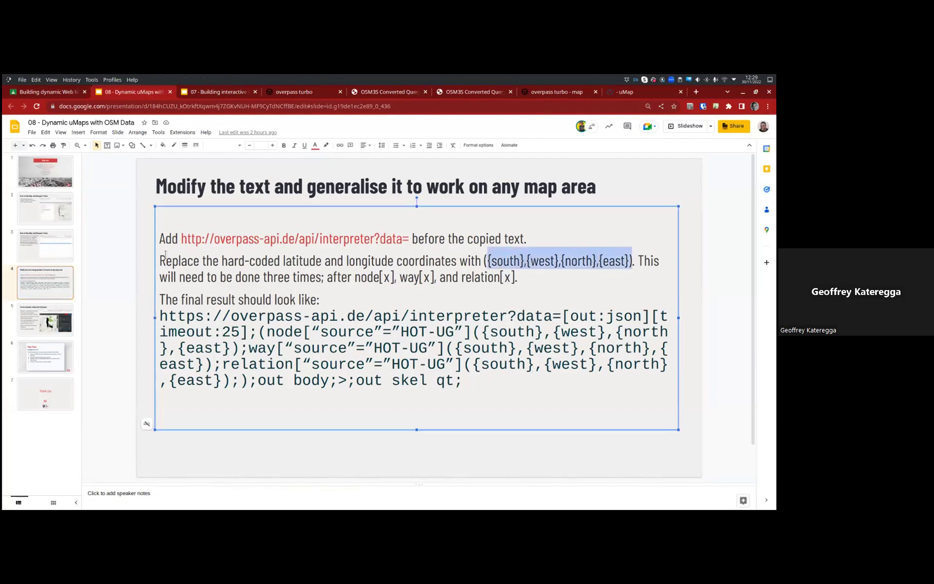
{"action": "key", "text": "shift+Left"}
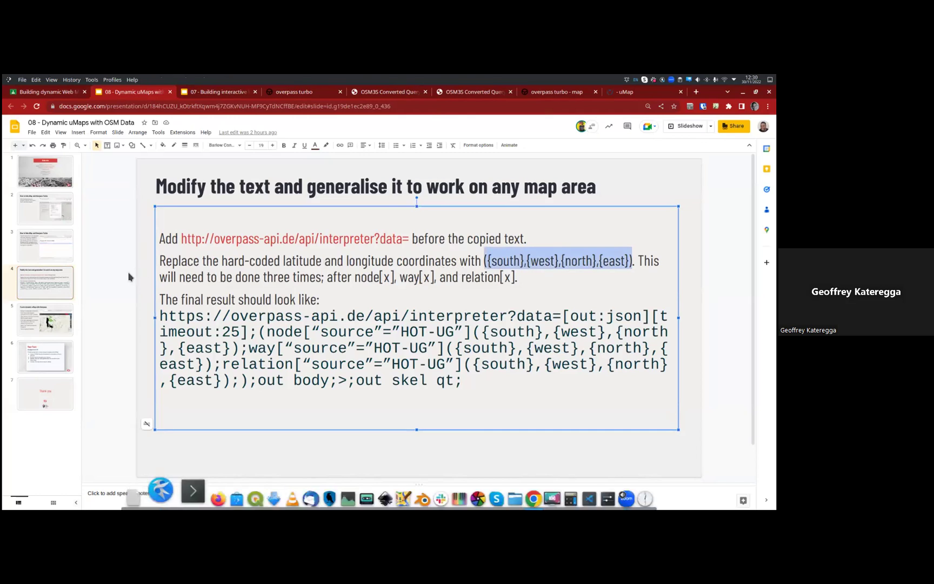
{"action": "key", "text": "alt+Tab"}
{"action": "mouse_move", "coordinate": [135, 270]}
{"action": "left_mouse_down"}
{"action": "mouse_move", "coordinate": [459, 271]}
{"action": "mouse_move", "coordinate": [155, 295]}
{"action": "mouse_move", "coordinate": [134, 281]}
{"action": "left_mouse_up"}
{"action": "type", "text": "({south},{west},{north},{east})"}
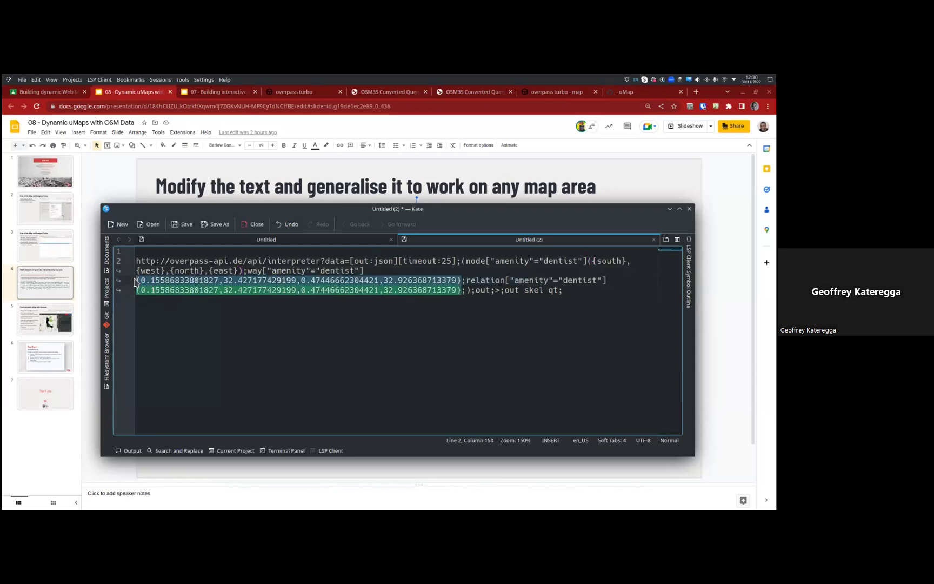
{"action": "type", "text": "({south},{west},{north},{east})"}
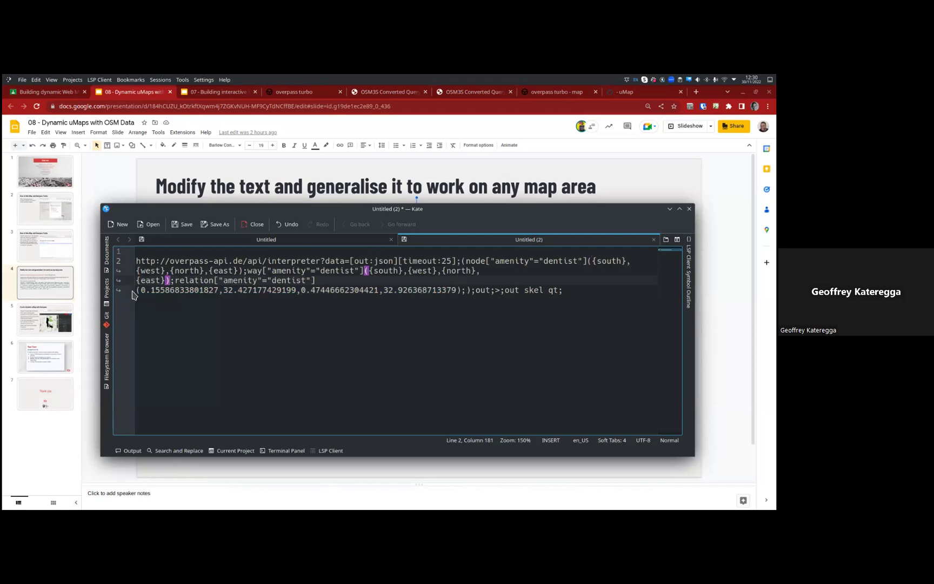
{"action": "type", "text": "({south},{west},{north},{east})"}
{"action": "left_click", "coordinate": [386, 322]}
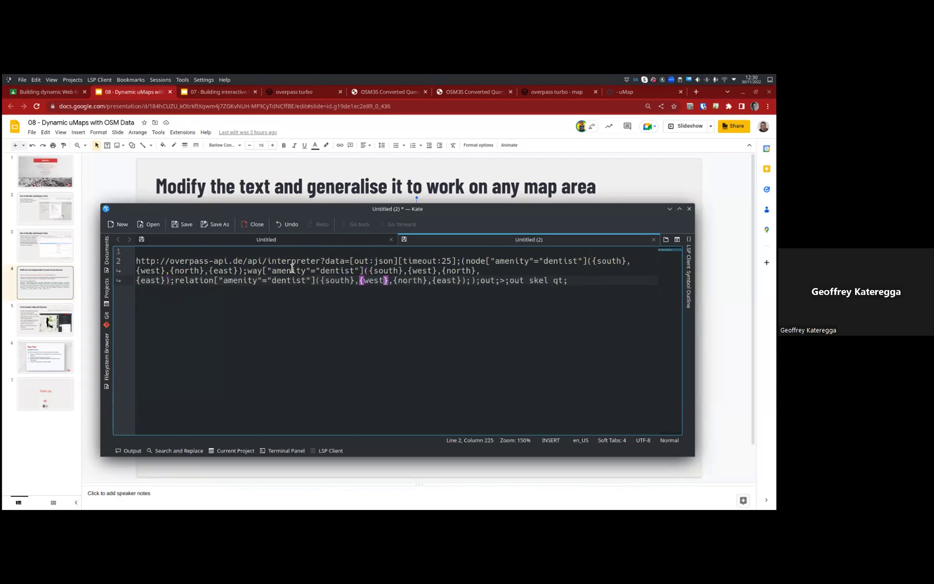
Change the query address from http to https and select the complete URL for copying
{"action": "left_click", "coordinate": [156, 261]}
{"action": "type", "text": "s"}
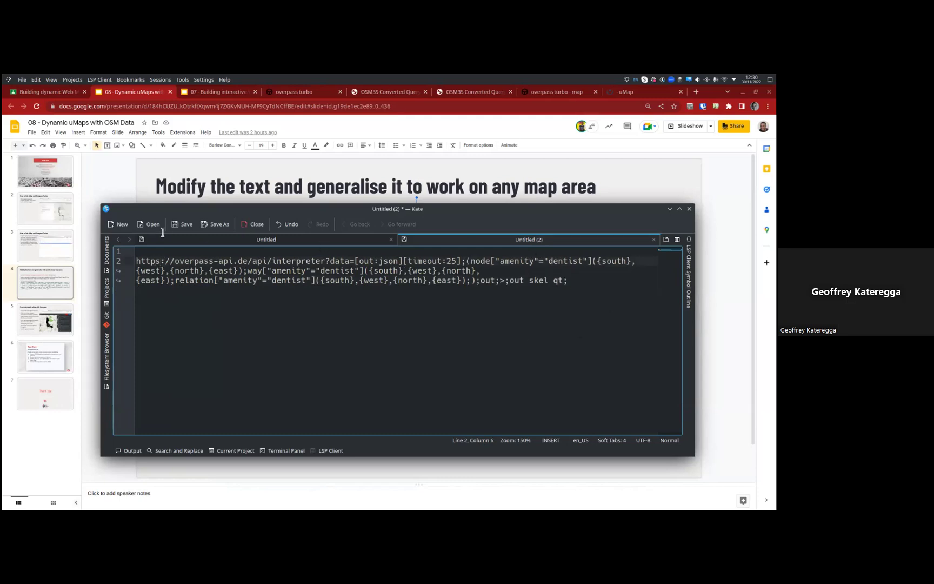
{"action": "left_click_drag", "start_coordinate": [127, 262], "coordinate": [126, 258]}
{"action": "key", "text": "shift+Down"}
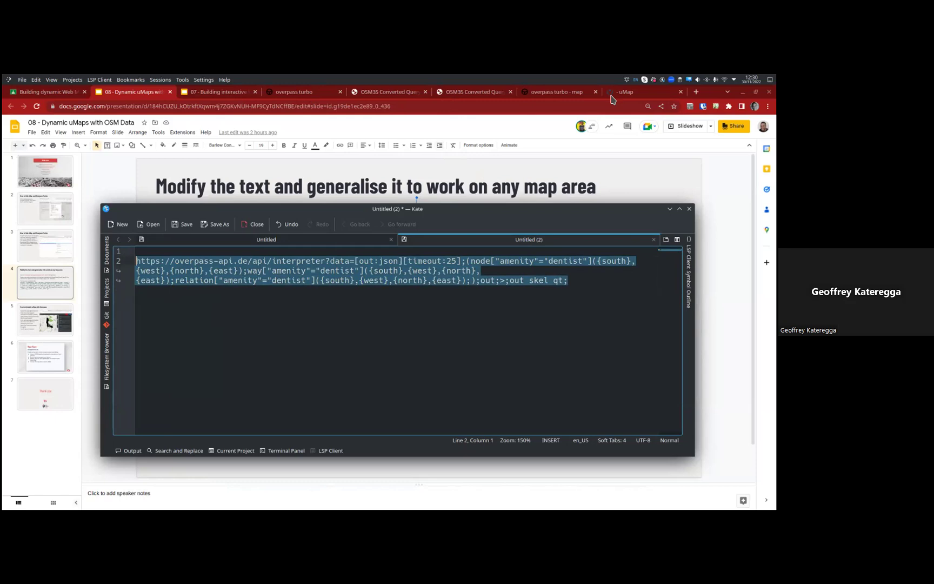
Switch to the untitled uMap map in the browser, name it Dentists Kampala Dynamic and save it
{"action": "left_click", "coordinate": [135, 107]}
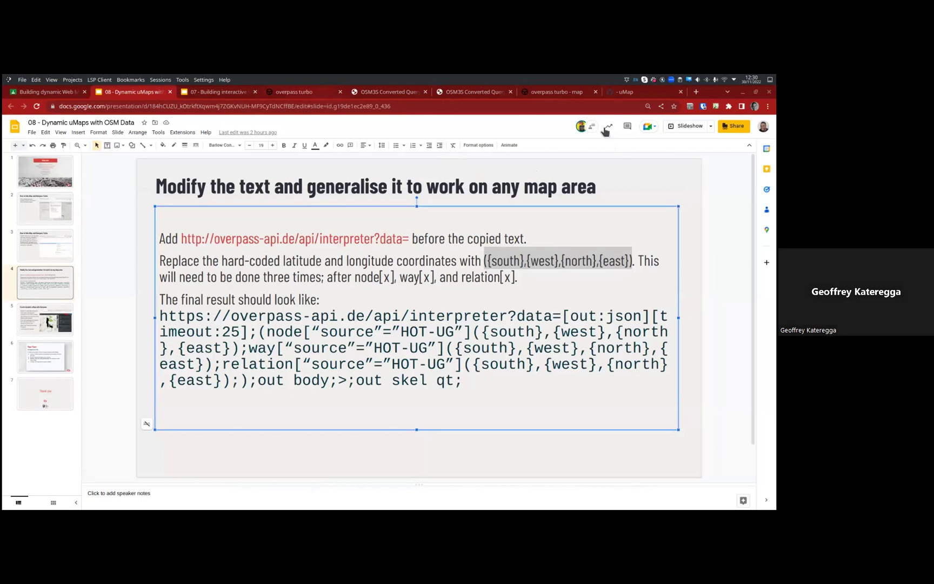
{"action": "key", "text": "ctrl+4"}
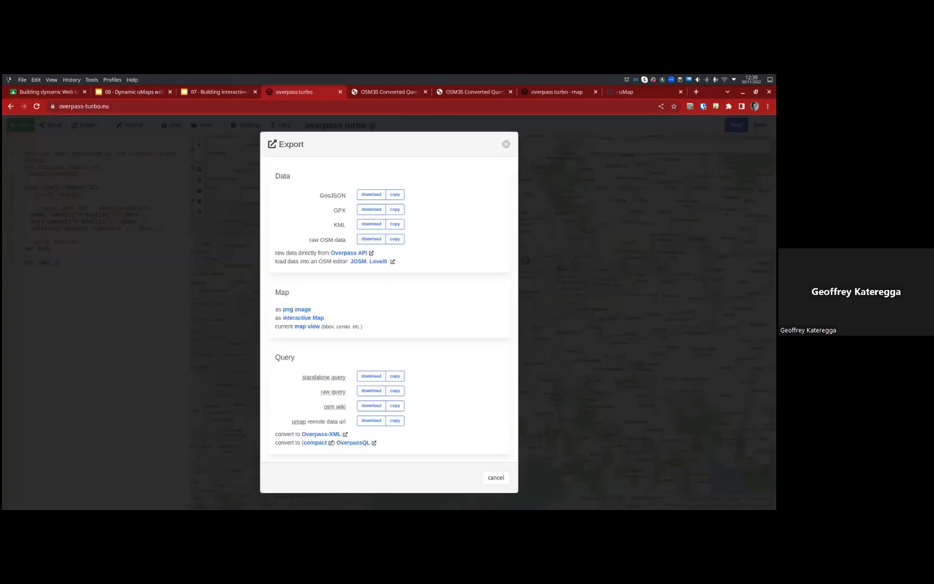
{"action": "key", "text": "ctrl+8"}
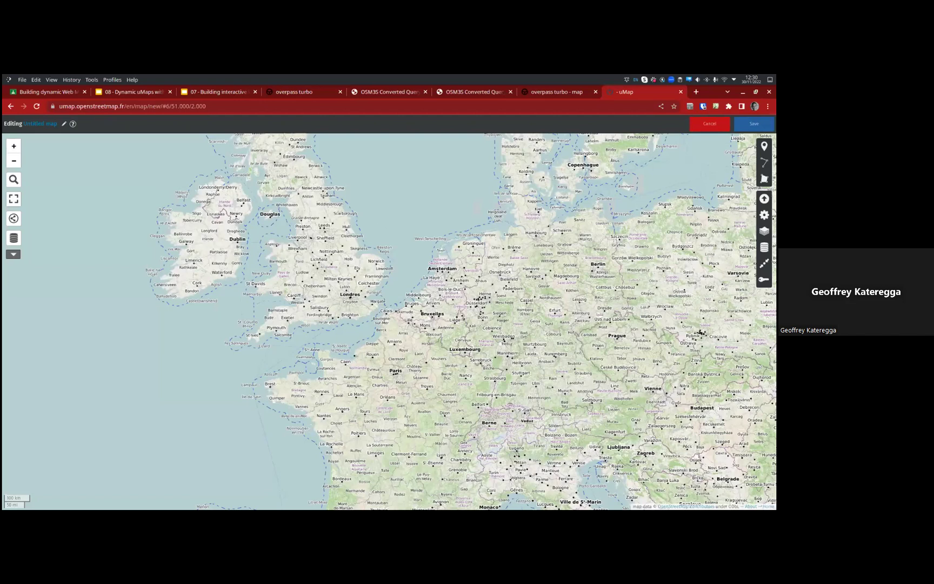
{"action": "type", "text": "Dentists Kampala"}
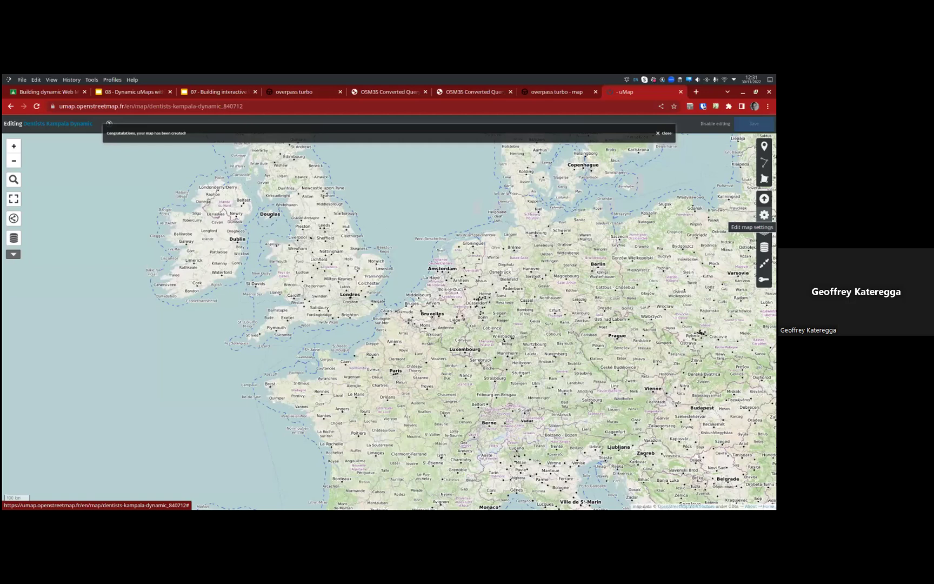
Set up Layer 1's remote data with the copied Overpass query URL, the osm format and the Dynamic option on
{"action": "left_click", "coordinate": [764, 231]}
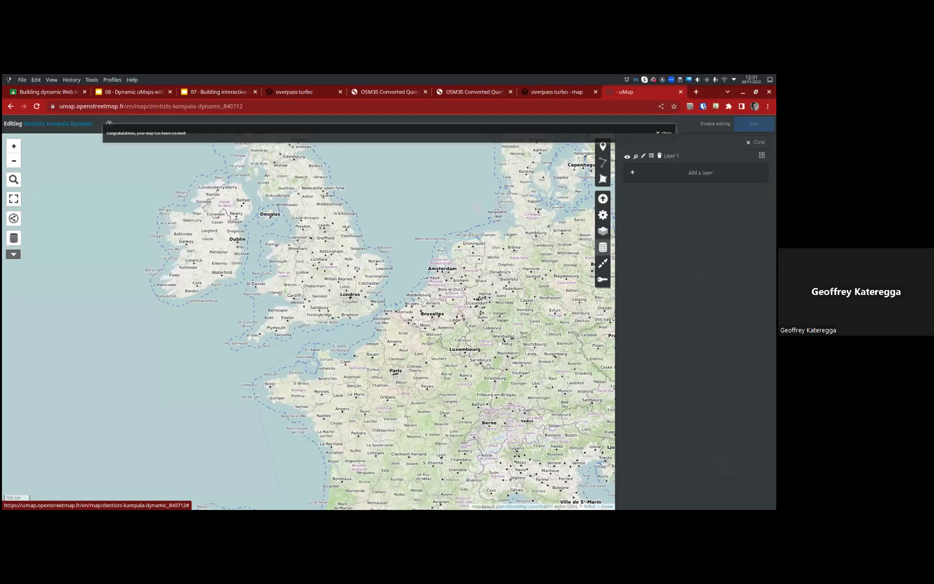
{"action": "left_click", "coordinate": [692, 395]}
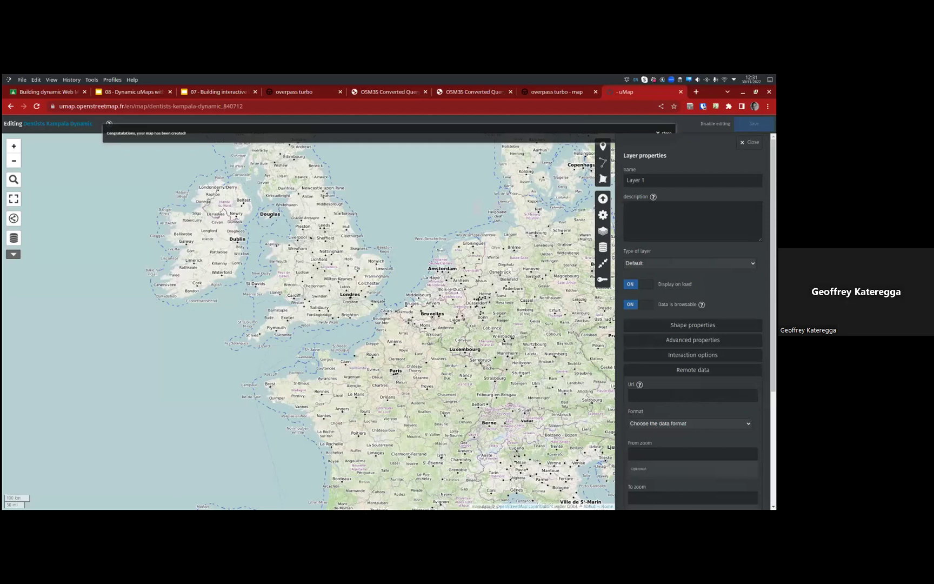
{"action": "key", "text": "ctrl+v"}
{"action": "left_click", "coordinate": [690, 423]}
{"action": "scroll", "coordinate": [693, 423], "scroll_direction": "down", "scroll_amount": 3}
{"action": "left_click", "coordinate": [642, 455]}
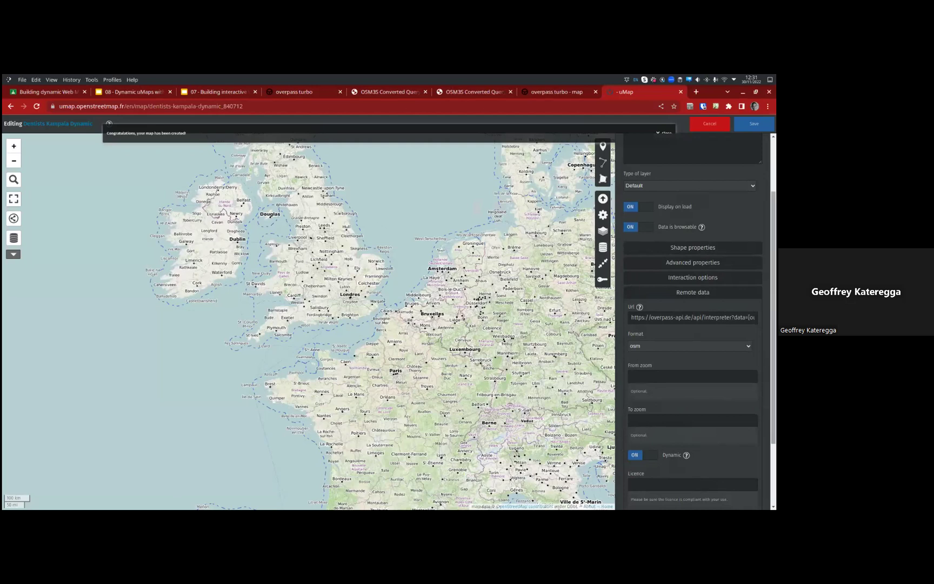
Set the cache for proxied requests in the layer's remote data to 5 min
{"action": "scroll", "coordinate": [692, 325], "scroll_direction": "down", "scroll_amount": 2}
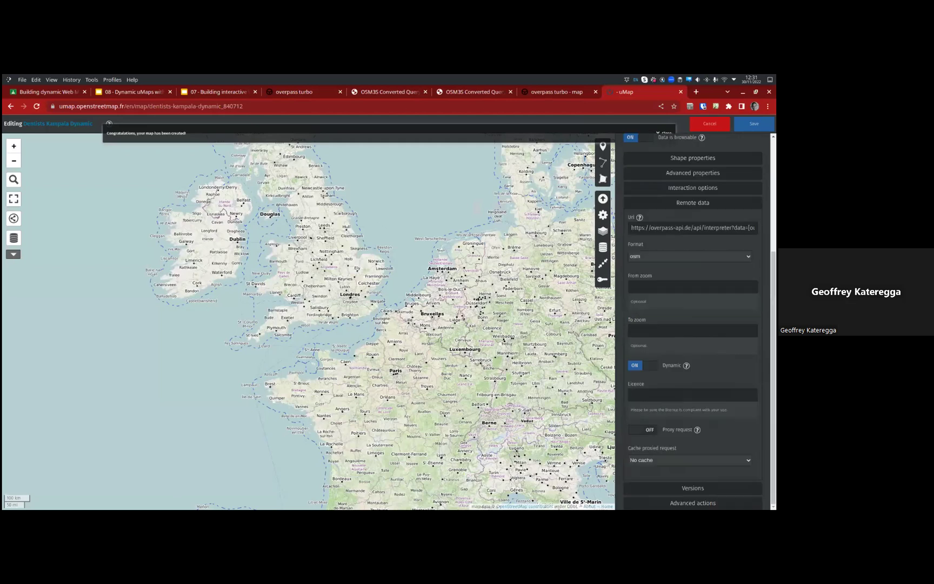
{"action": "left_click", "coordinate": [689, 460]}
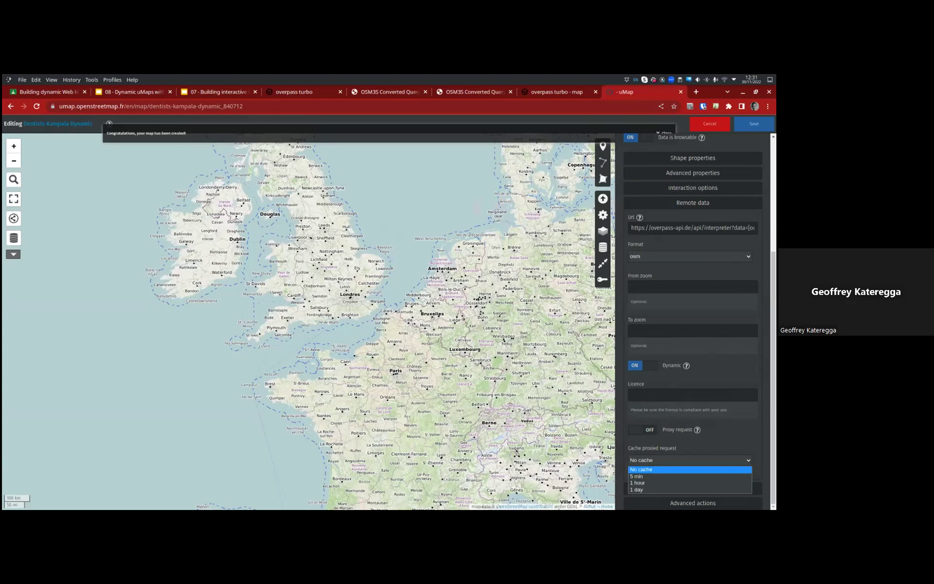
{"action": "left_click", "coordinate": [648, 476]}
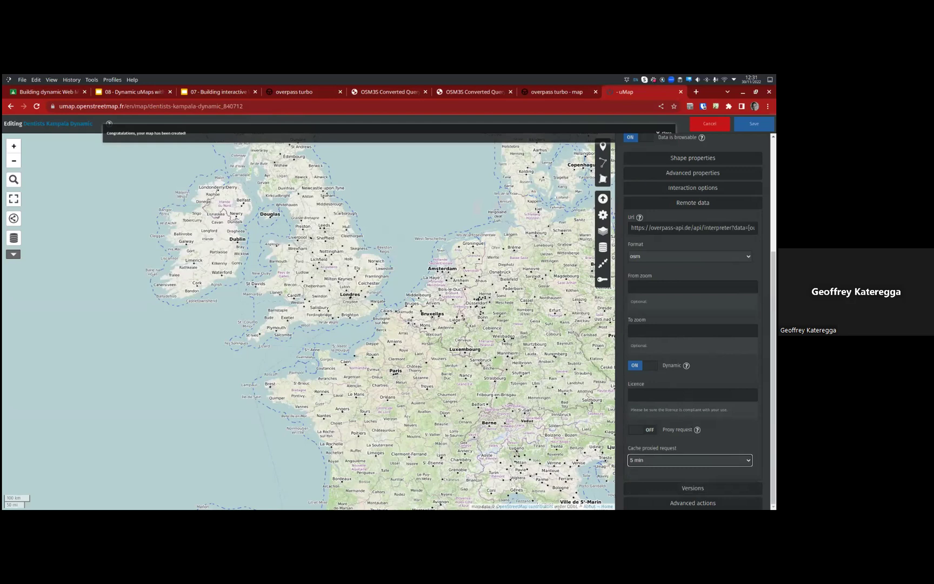
Rename Layer 1 as Dentists Kampala Dynamic and save the map
{"action": "scroll", "coordinate": [633, 305], "scroll_direction": "up", "scroll_amount": 3}
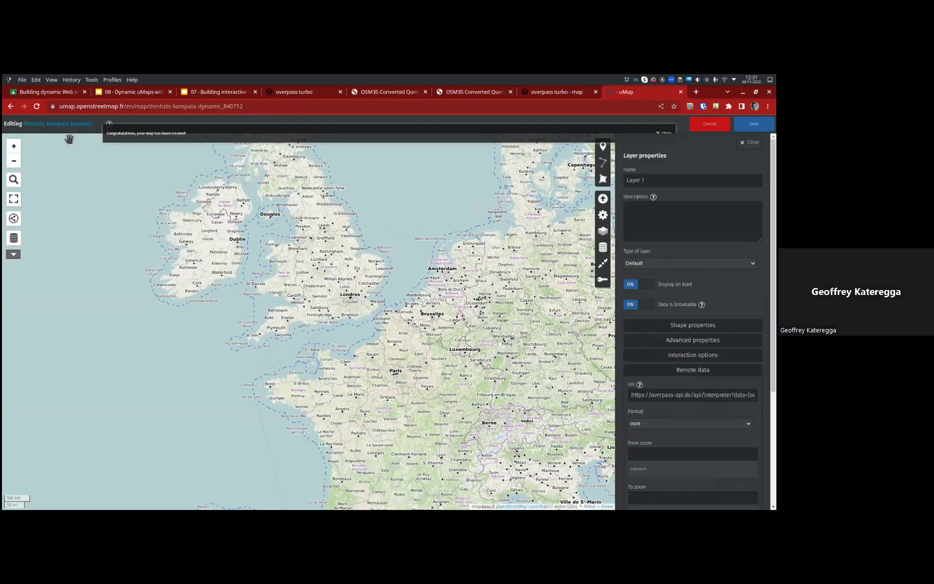
{"action": "type", "text": "Dentists Kampala Dynamic"}
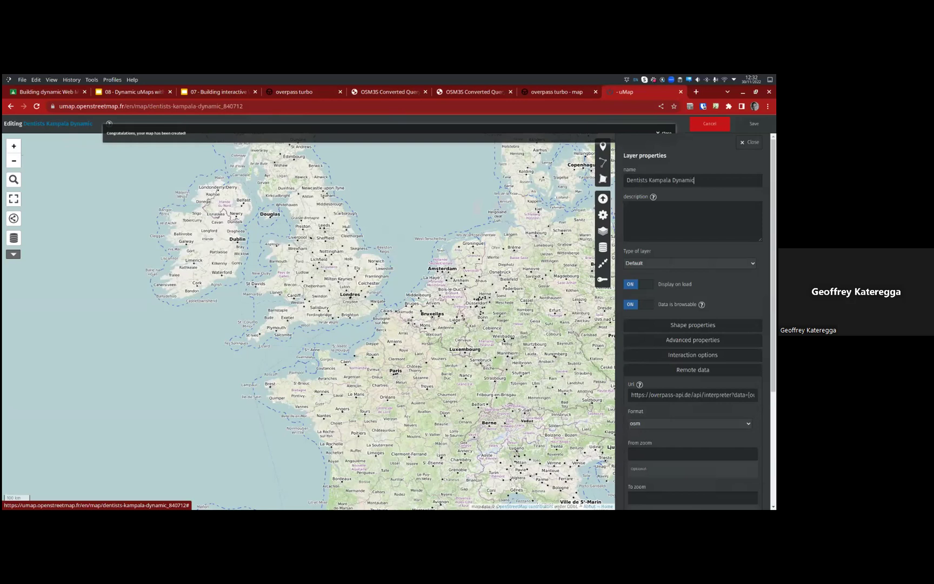
{"action": "key", "text": "ctrl+s"}
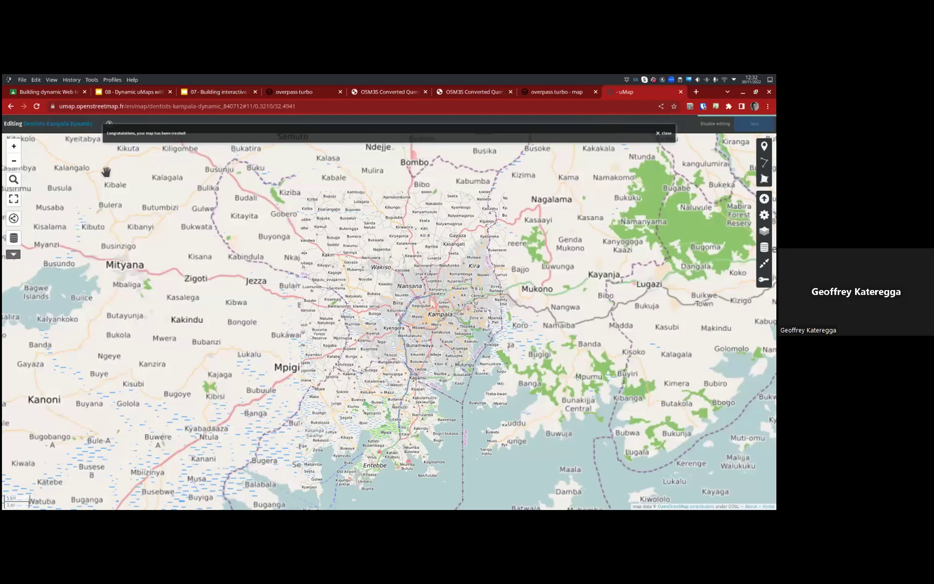
Inspect the Kampala area on the dynamic map, and switch to the Google Classroom page with the dynamic web maps classwork
{"action": "scroll", "coordinate": [339, 223], "scroll_direction": "up", "scroll_amount": 1}
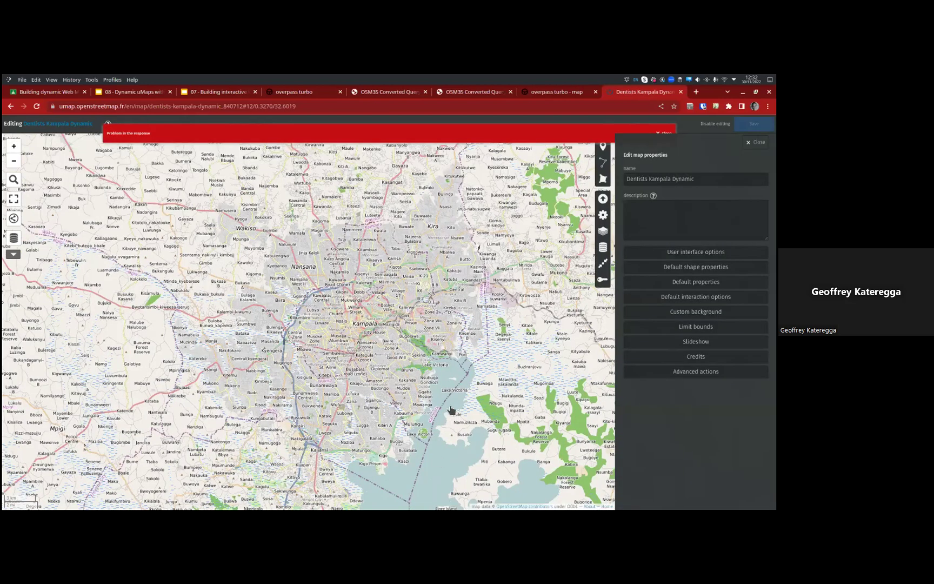
{"action": "key", "text": "ctrl+1"}
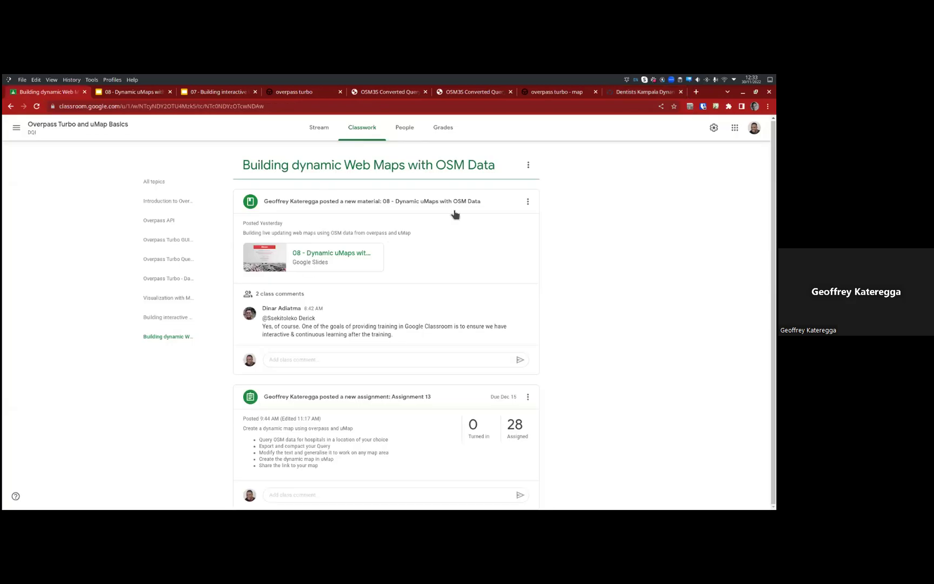